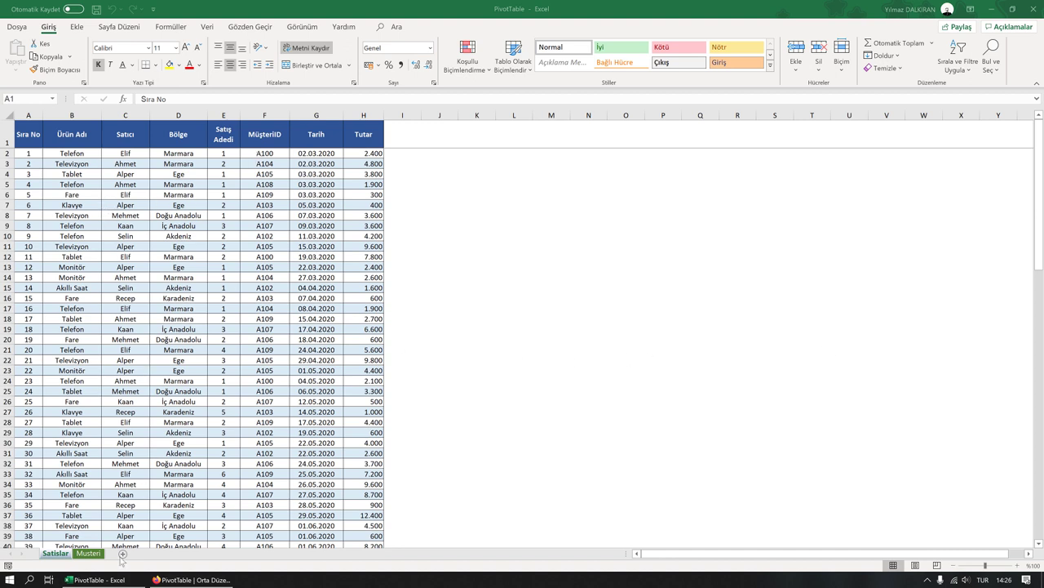
Step: On the PivotTable lesson page, start downloading the practice workbook, cancel it, and return to Excel
mouse_move(191, 579)
left_click(192, 579)
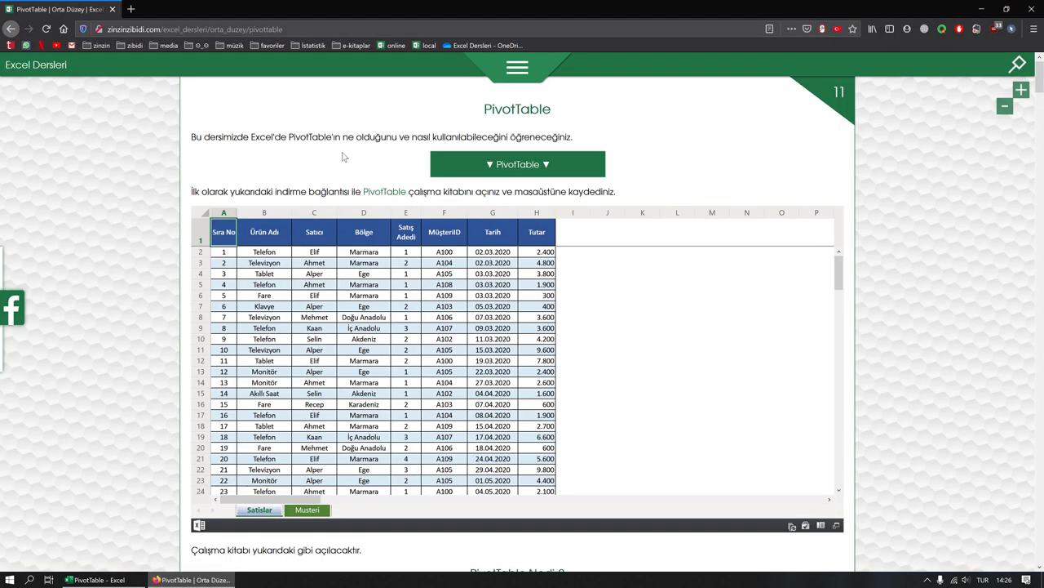
left_click(471, 174)
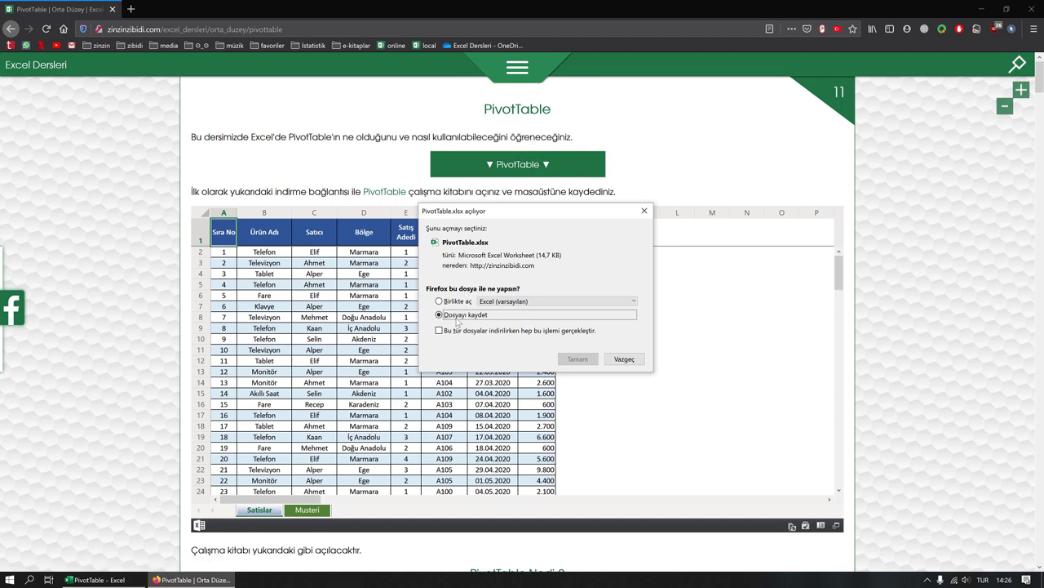
left_click(625, 360)
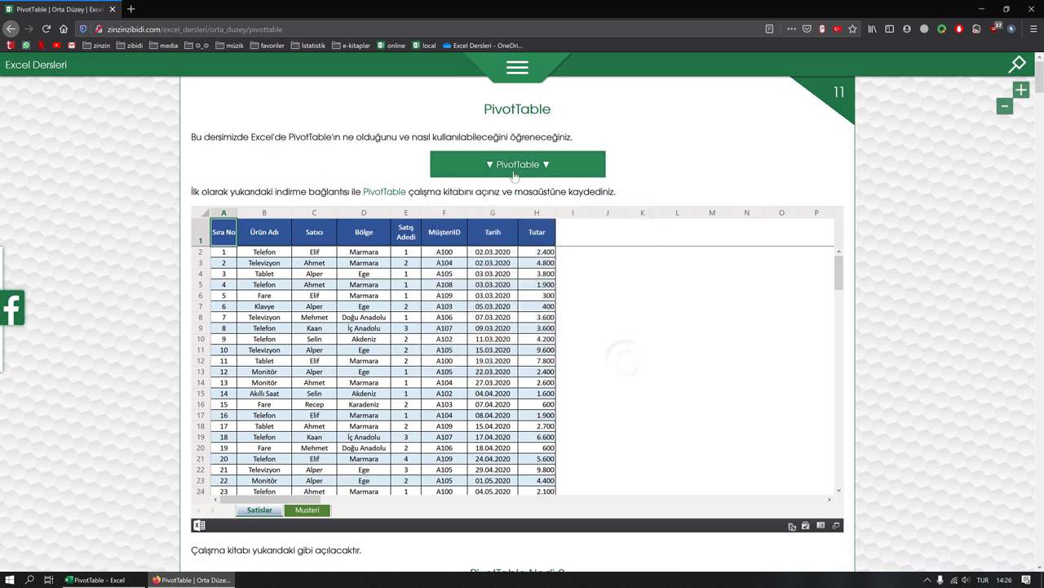
left_click(122, 580)
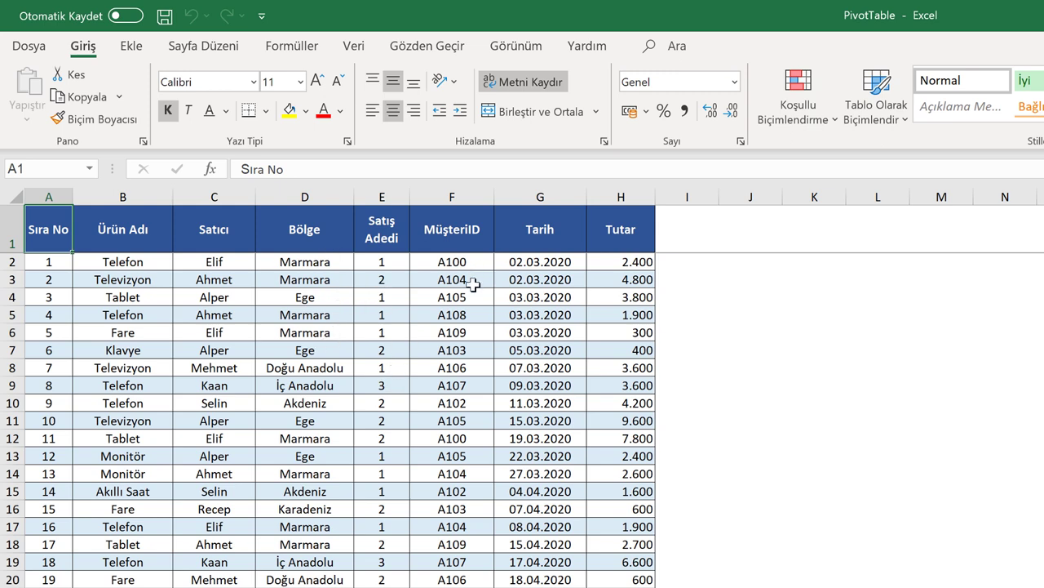
Step: Glance at the Musteri sheet, then put the active cell inside the Satislar sales data
key("ctrl+Page_Down")
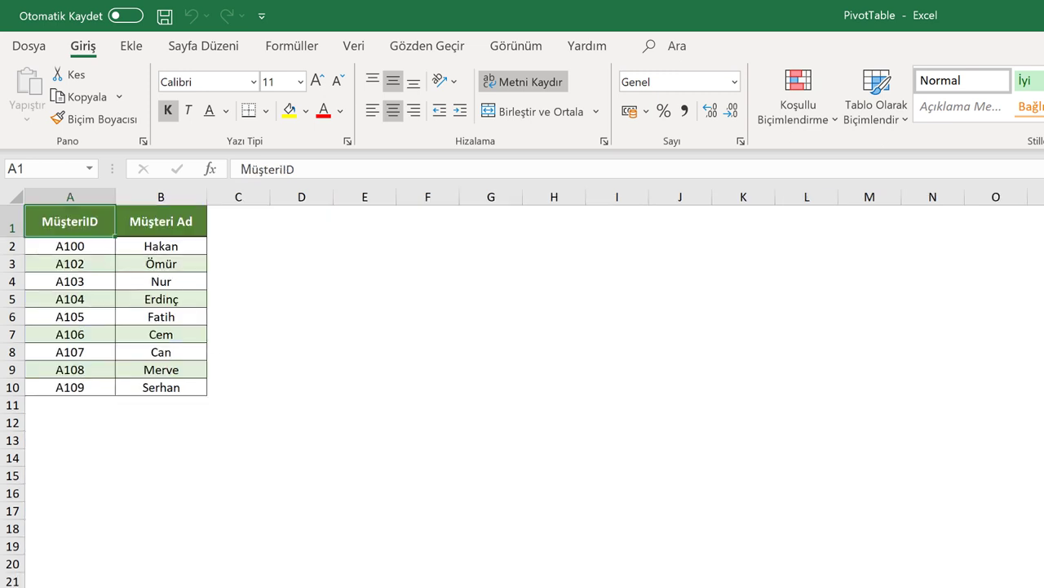
key("ctrl+Page_Up")
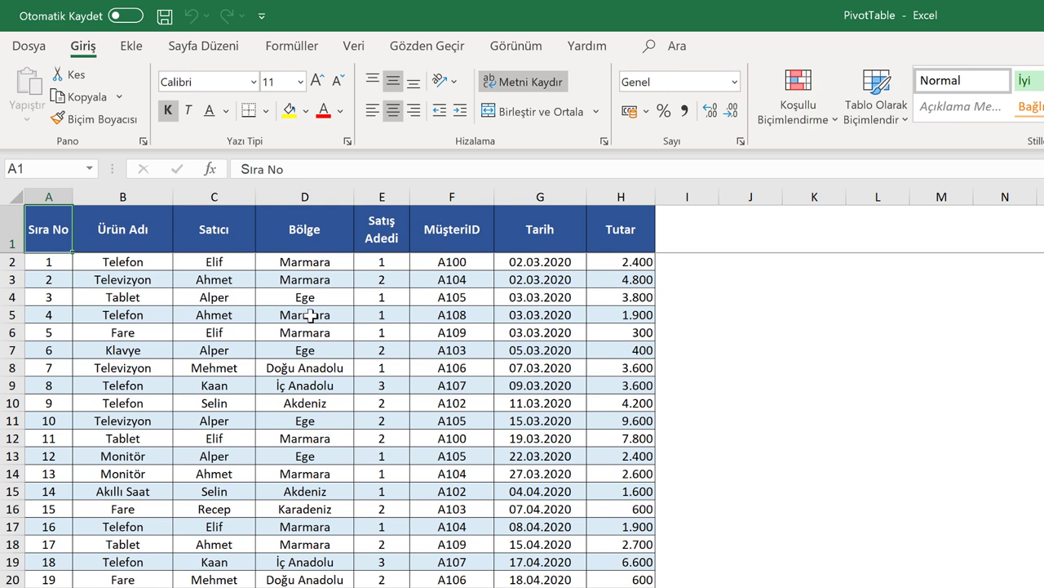
left_click(270, 349)
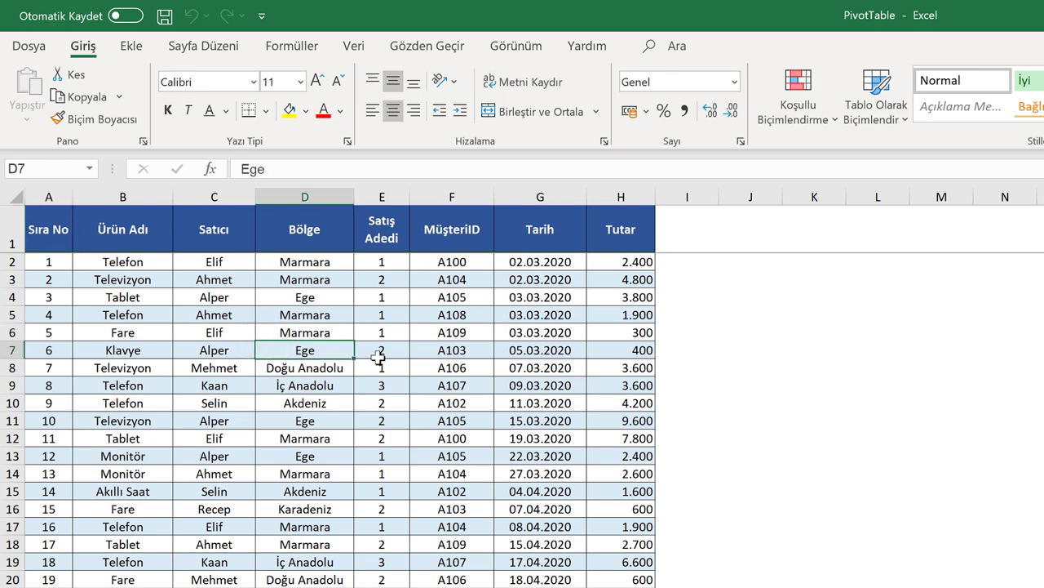
Step: Insert a PivotTable from Satislar!$A$1:$H$101 on a new worksheet
left_click(118, 49)
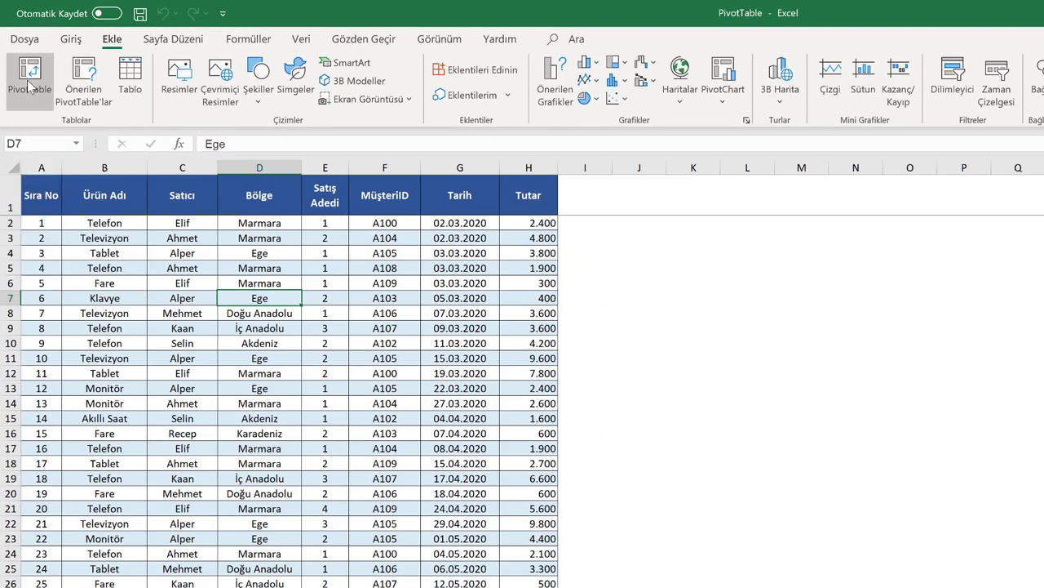
left_click(29, 82)
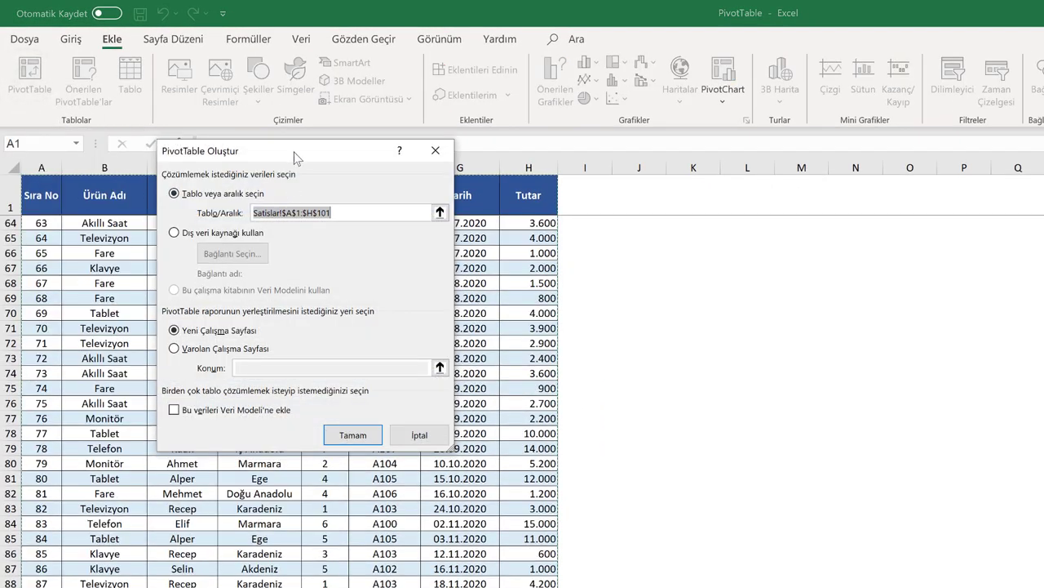
left_click_drag(294, 152, 686, 282)
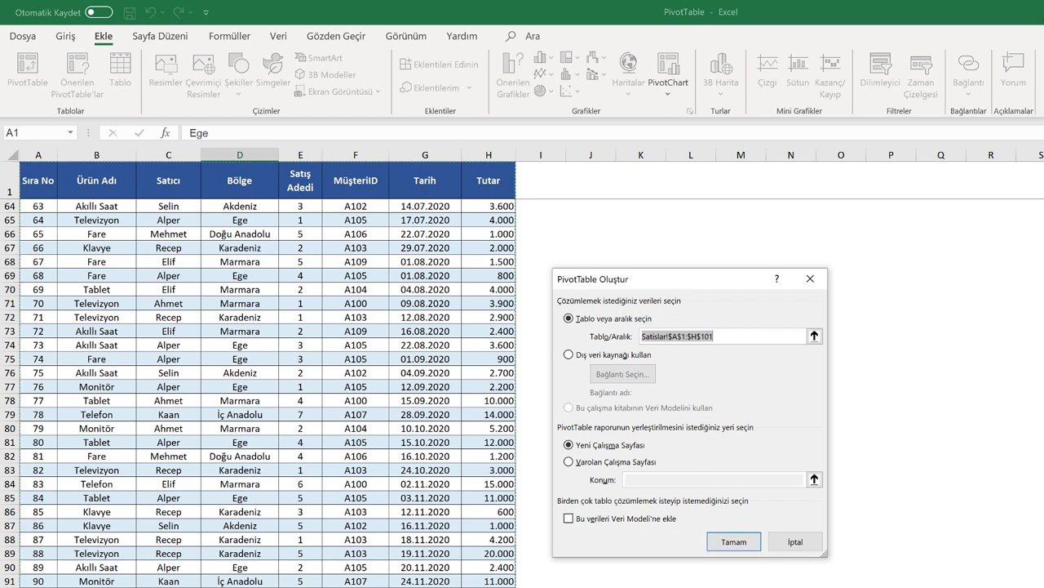
left_click(732, 542)
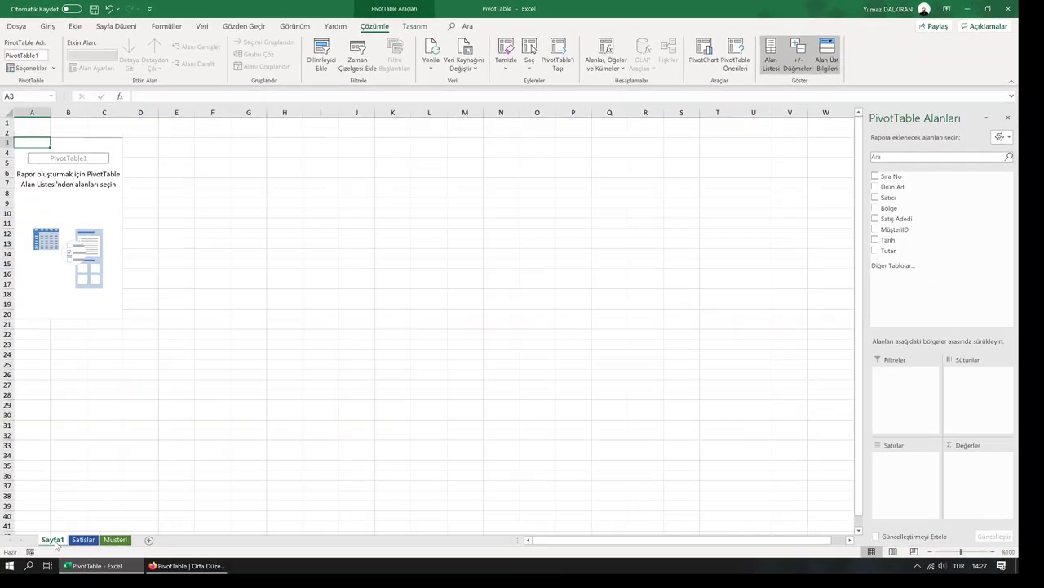
Step: Rename the Sayfa1 tab to 'Pivot' and widen the PivotTable Alanları pane
double_click(52, 540)
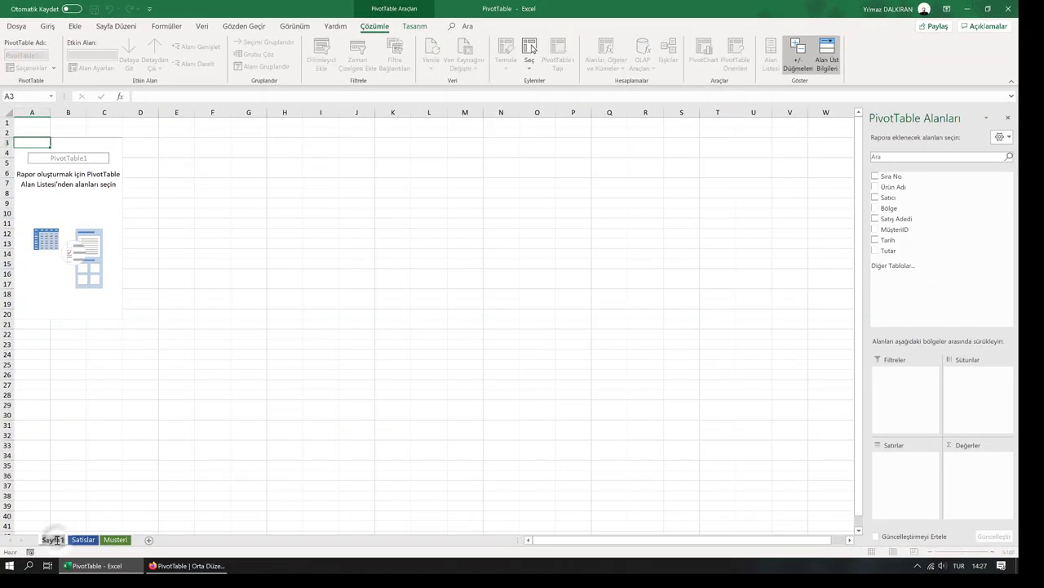
type("Pivot")
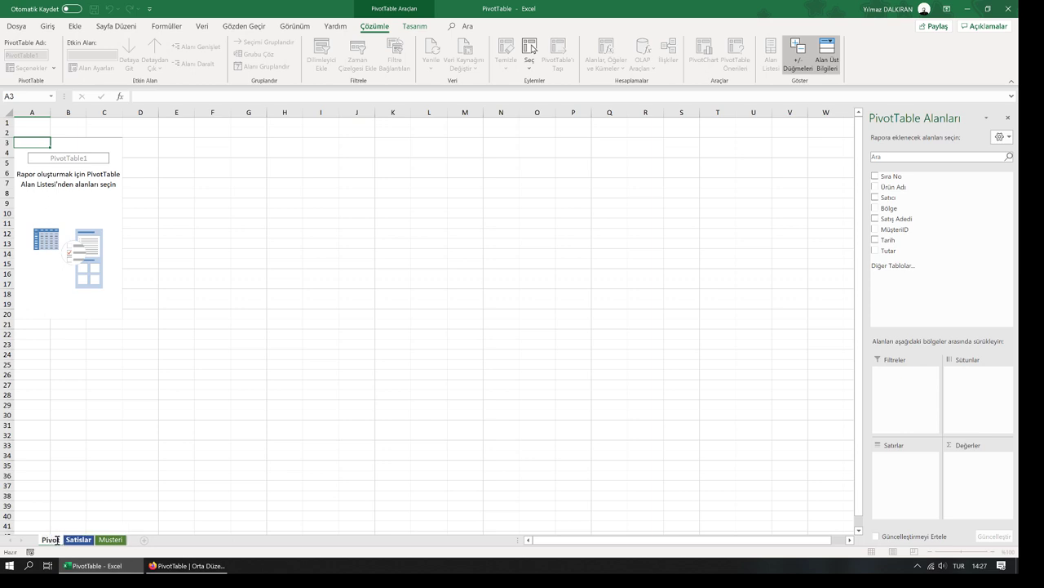
key("Return")
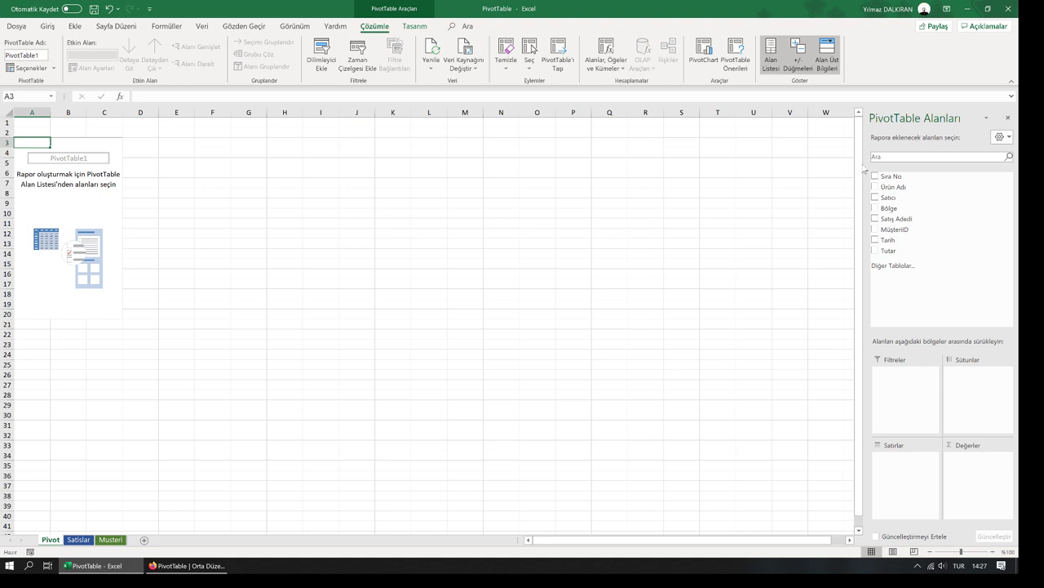
mouse_move(867, 165)
left_mouse_down()
mouse_move(808, 161)
mouse_move(824, 160)
left_mouse_up()
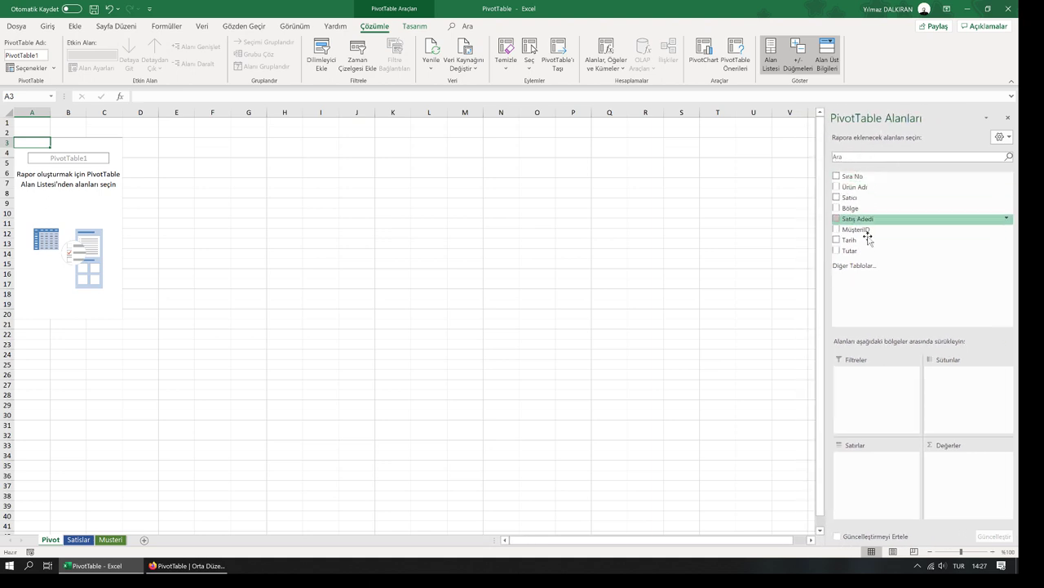
left_click(79, 540)
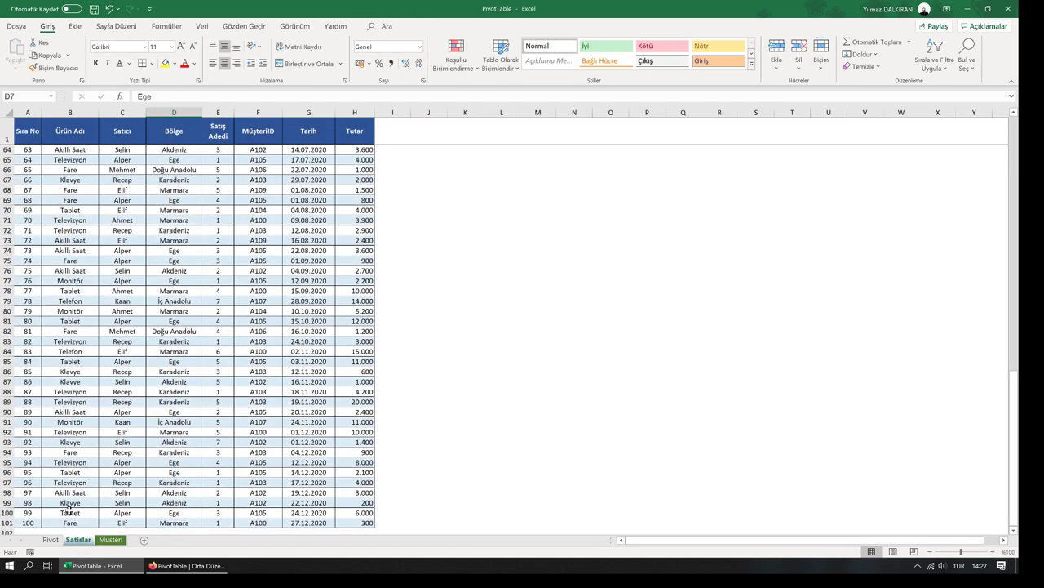
left_click(50, 541)
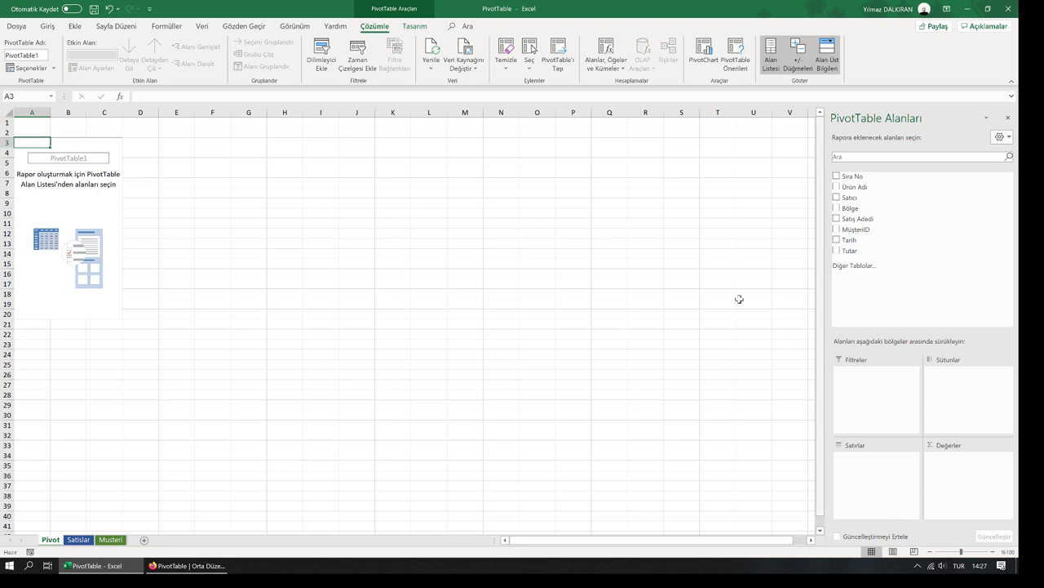
left_click(77, 538)
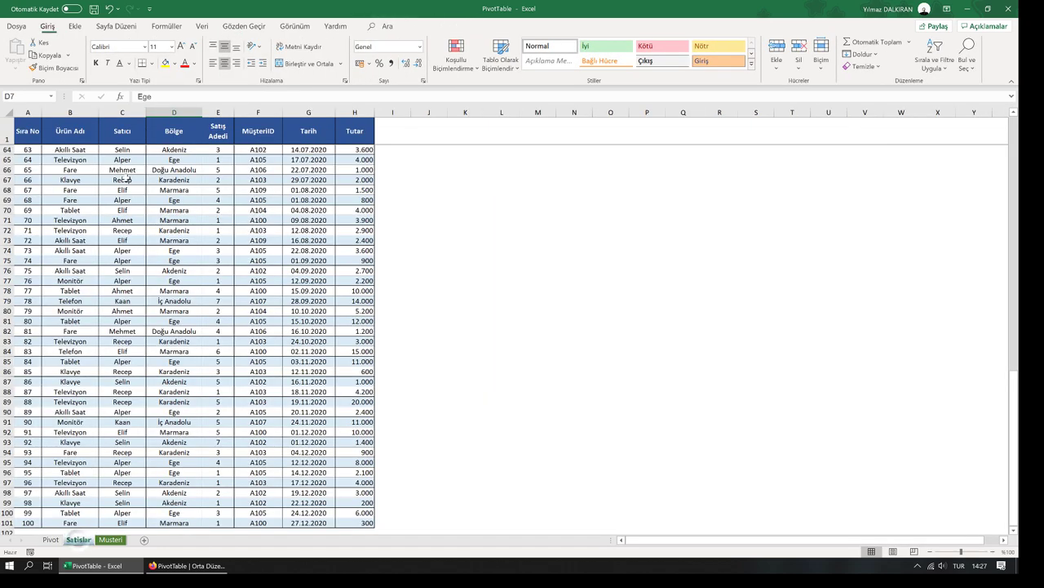
left_click(120, 189)
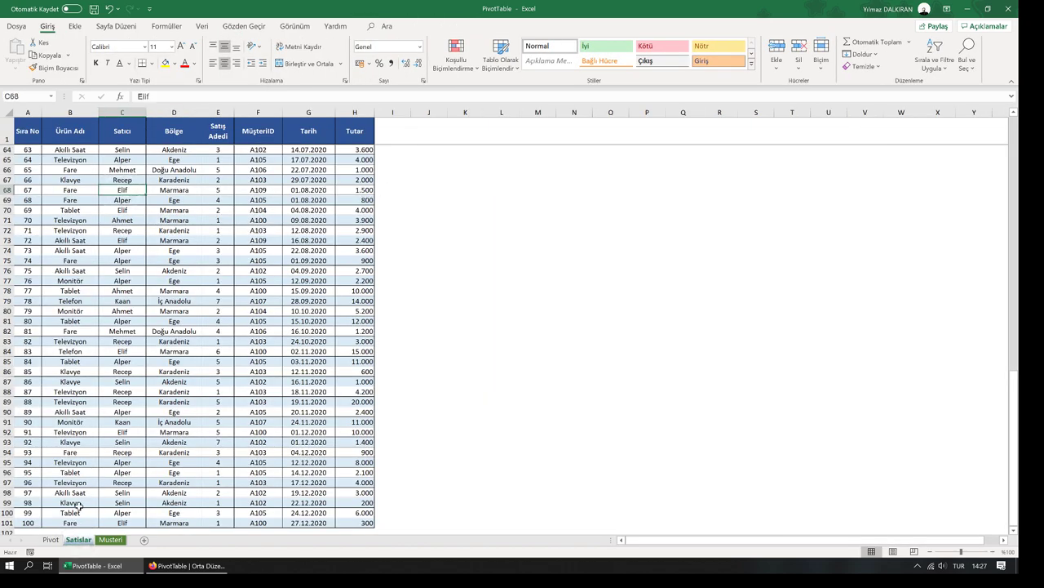
left_click(52, 541)
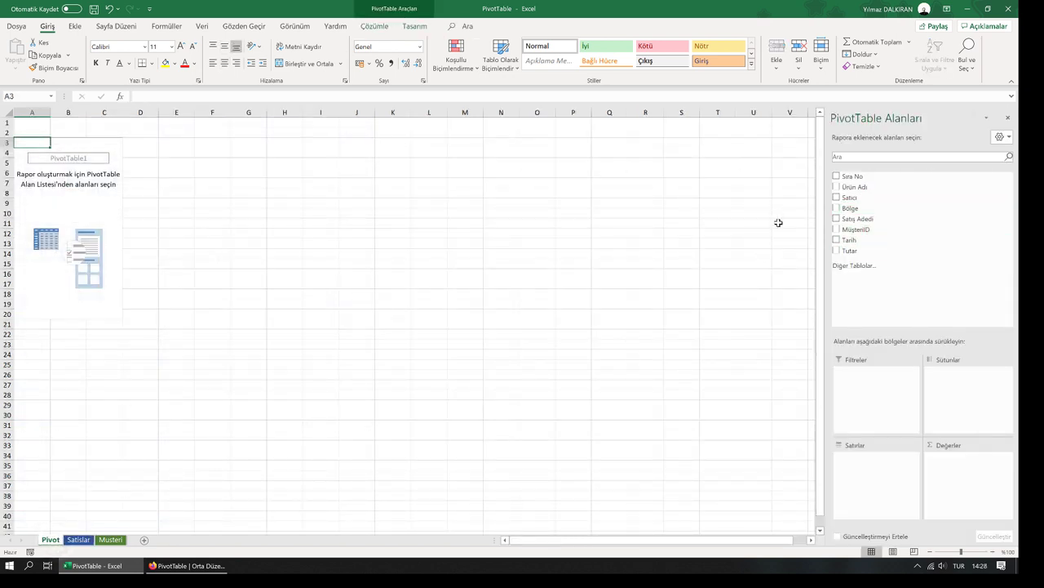
Step: Check Satıcı and Tutar to list sellers with Toplam Tutar sums, then select B4:B11
left_click(837, 198)
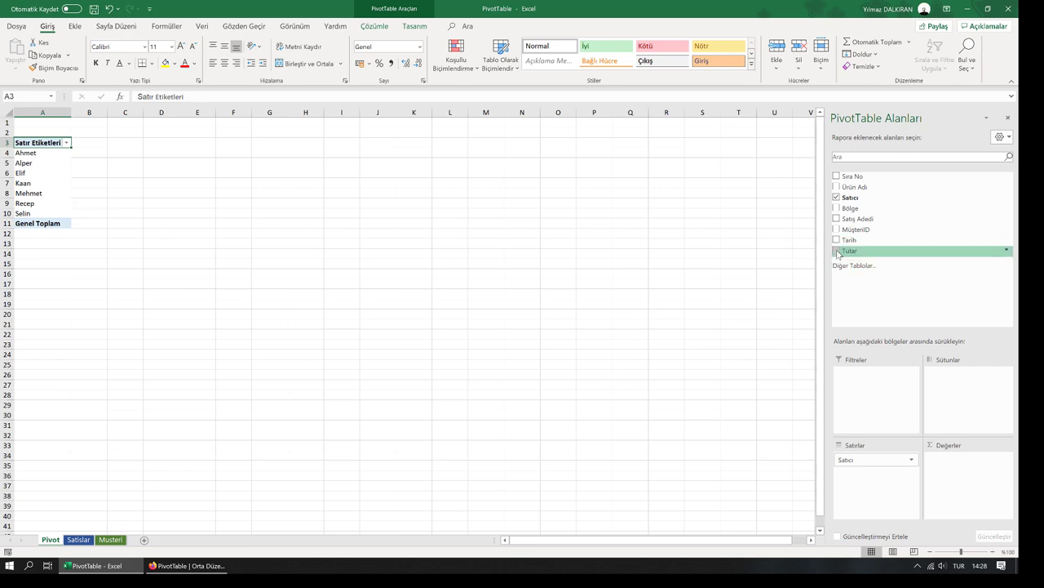
left_click(836, 252)
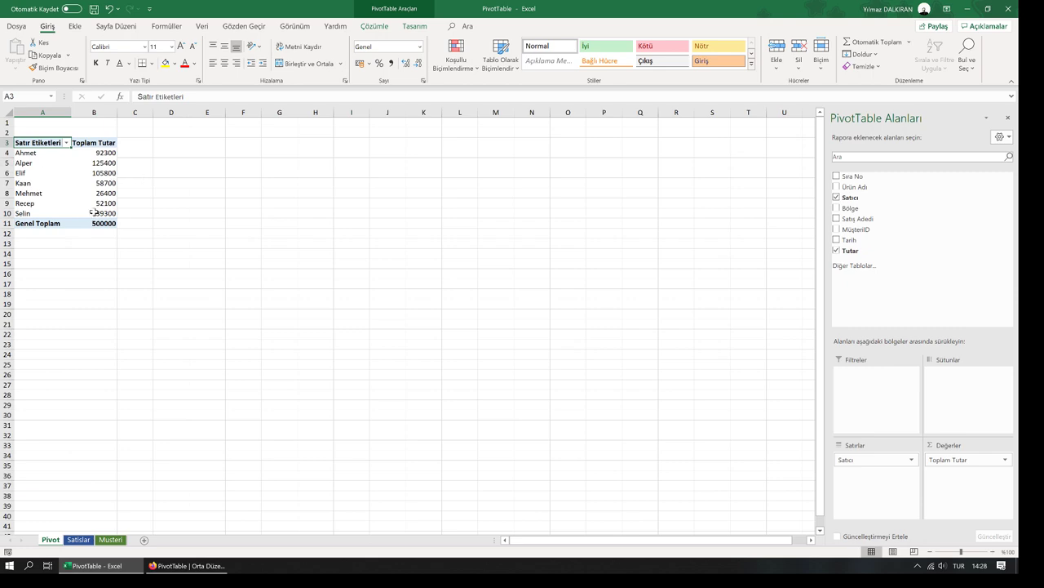
left_click_drag(107, 152, 106, 223)
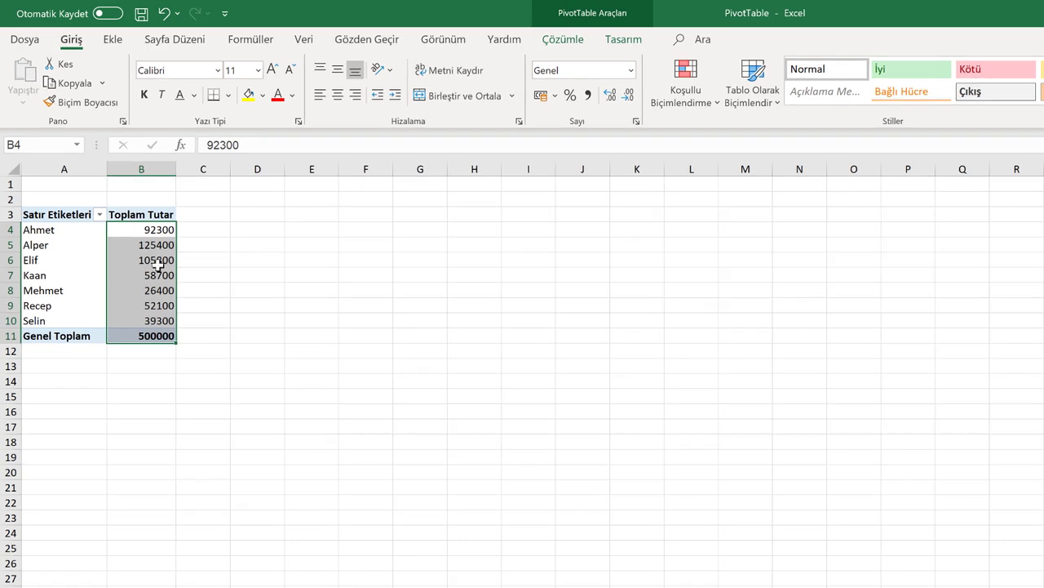
Step: Format the selected totals as Sayı with 0 decimals and the 1000 separator
right_click(159, 261)
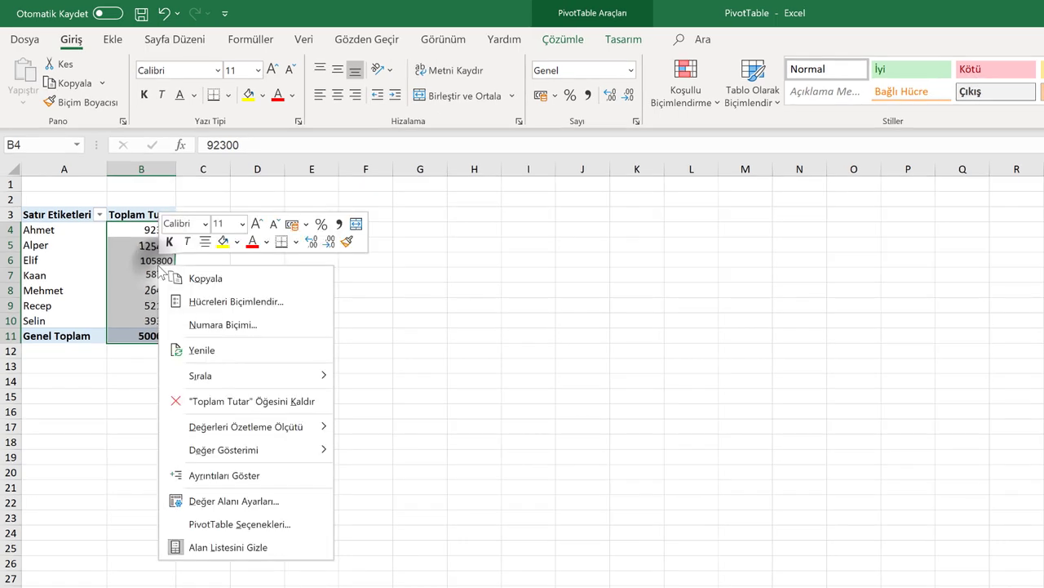
left_click(196, 302)
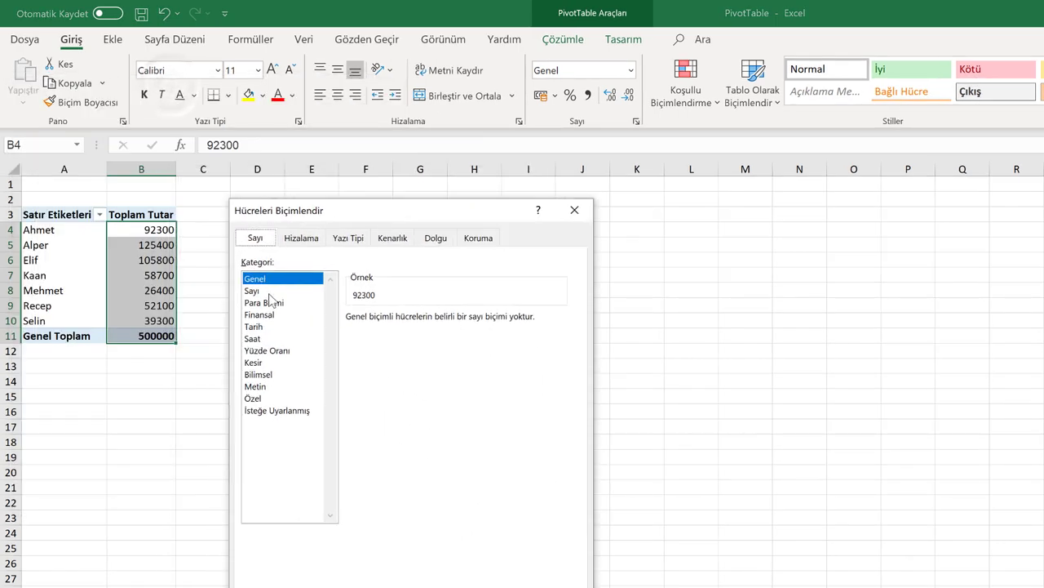
left_click(254, 290)
double_click(480, 322)
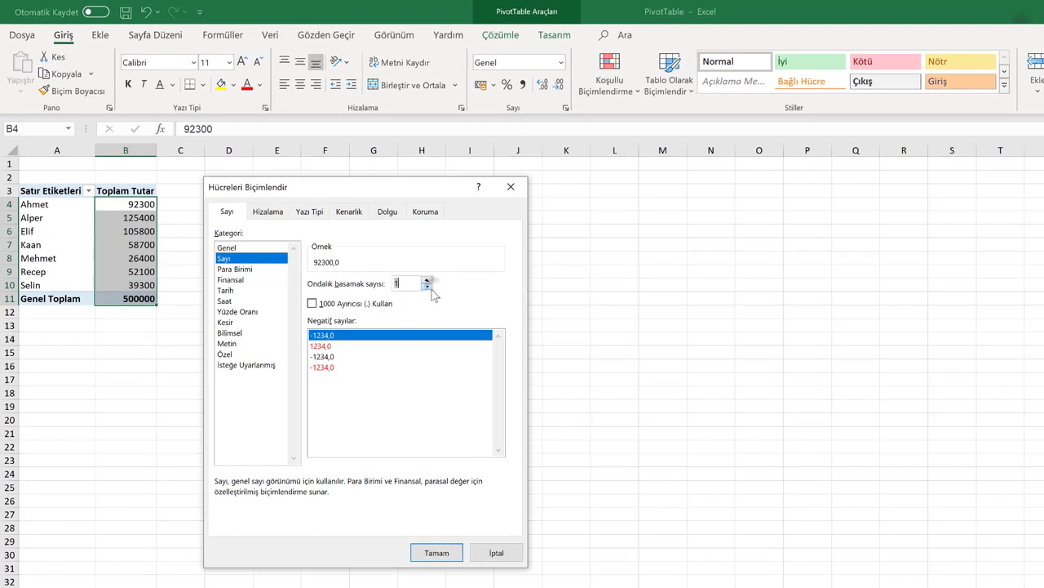
left_click(408, 341)
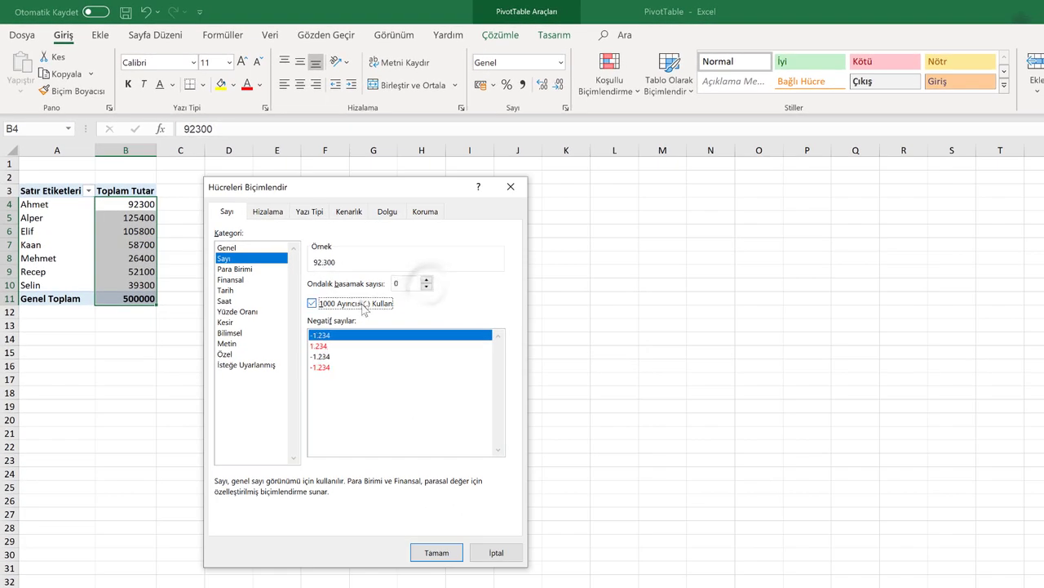
left_click(437, 554)
left_click(199, 231)
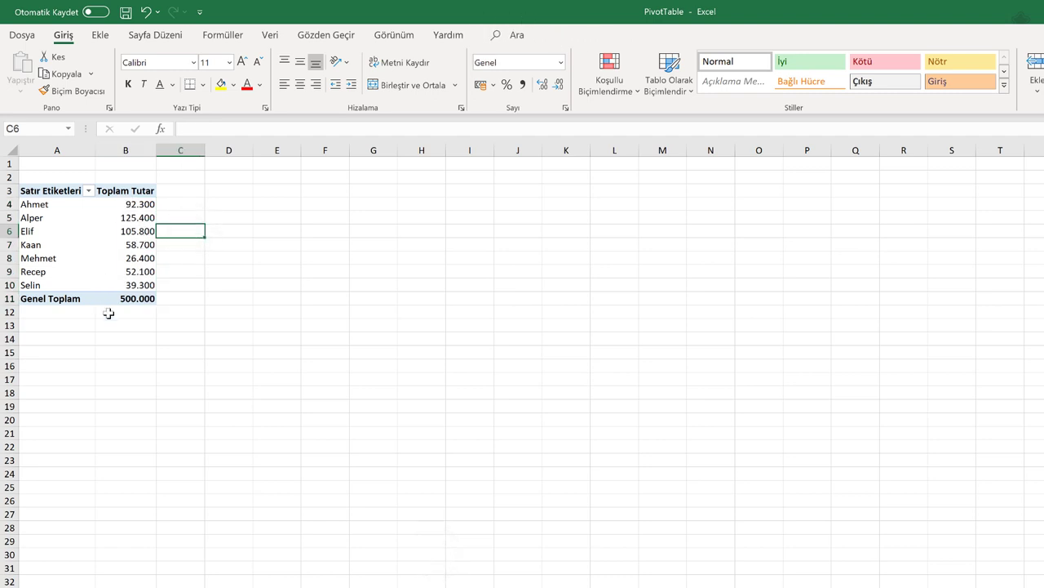
Step: Select pivot value cells, such as Elif's 105.800, to bring up the field list
left_click(327, 233)
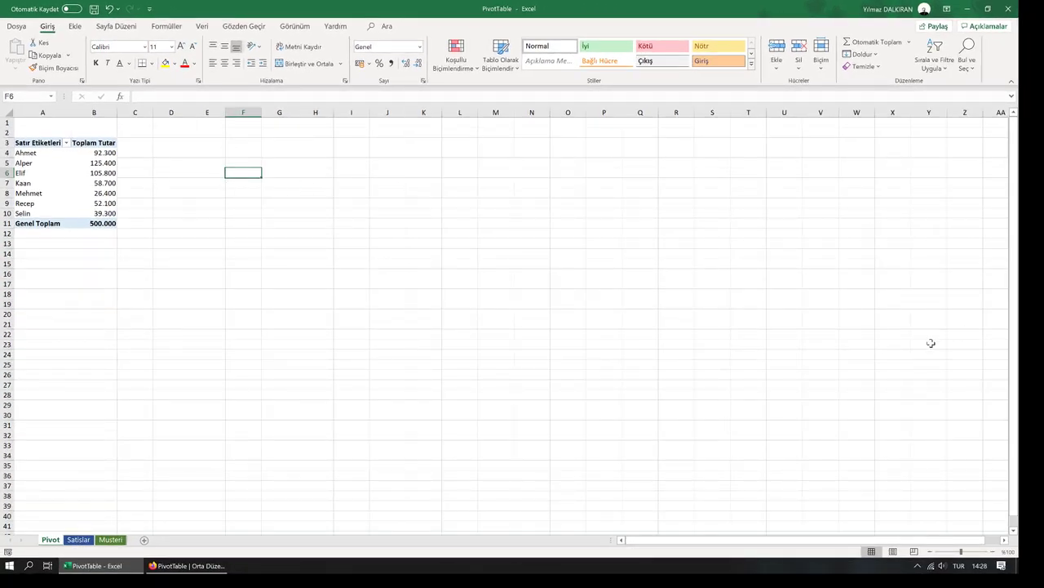
left_click(89, 171)
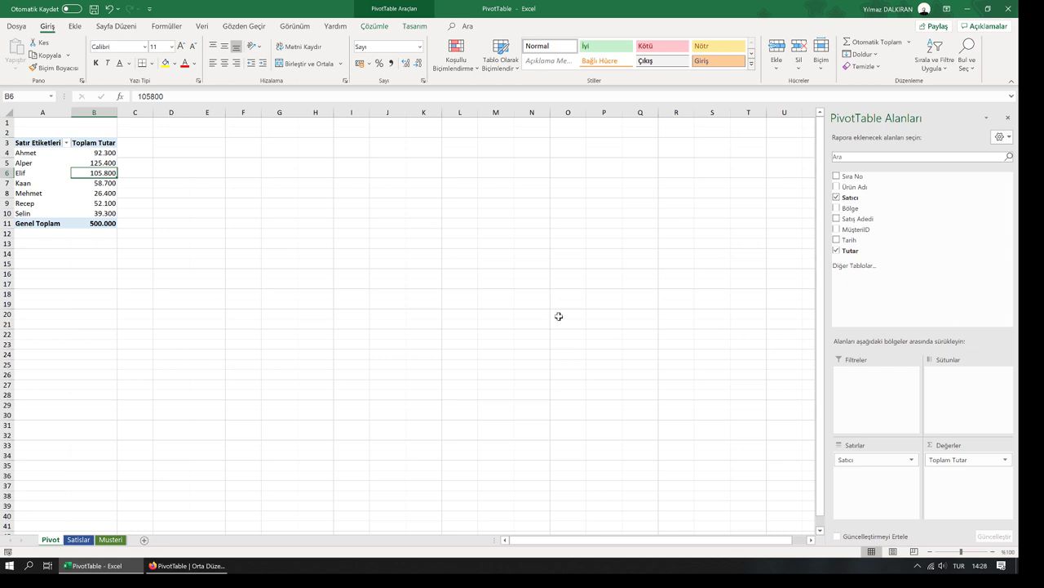
left_click(167, 173)
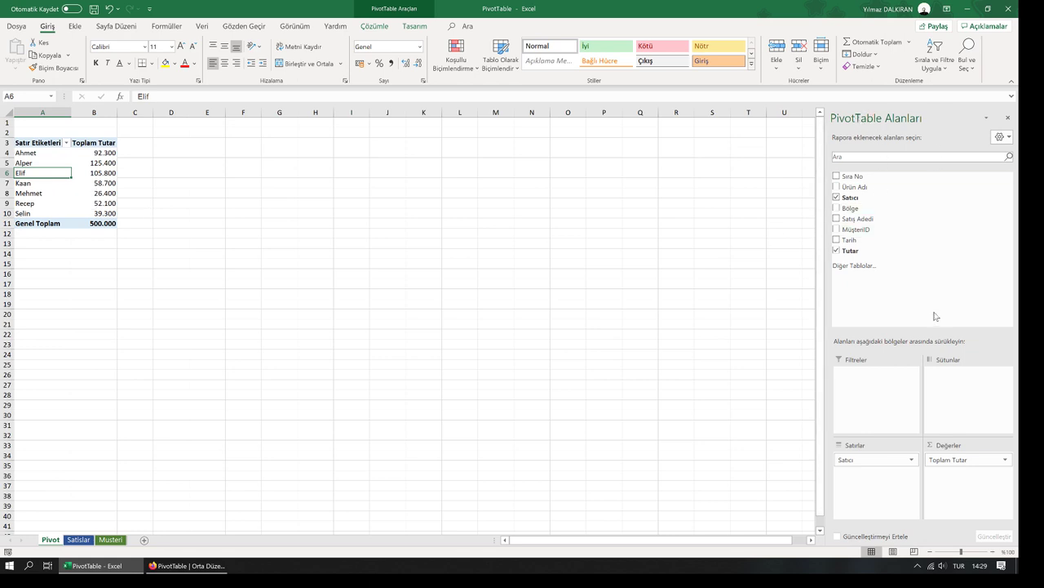
left_click(91, 169)
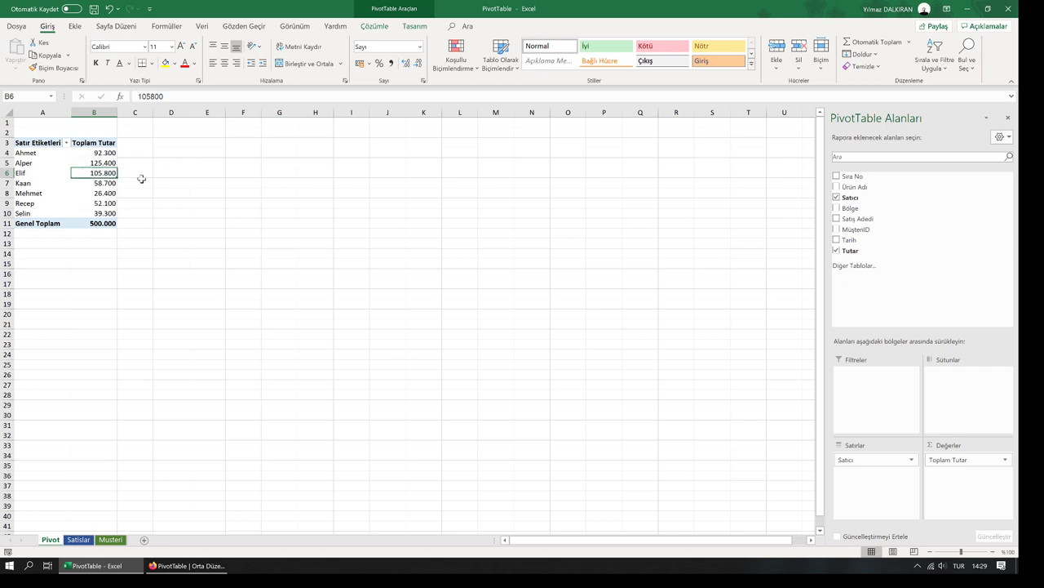
double_click(84, 174)
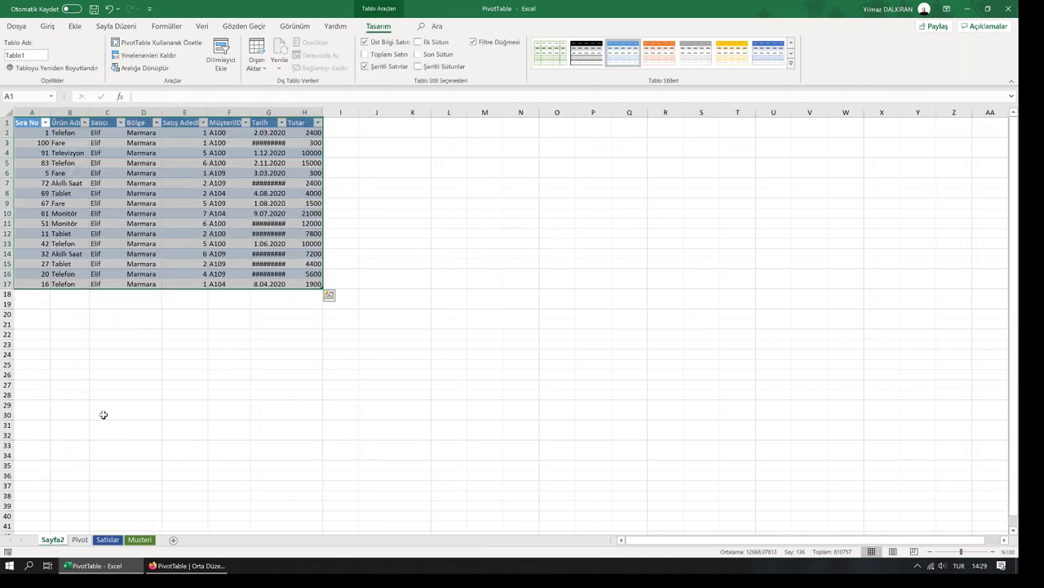
left_click(108, 173)
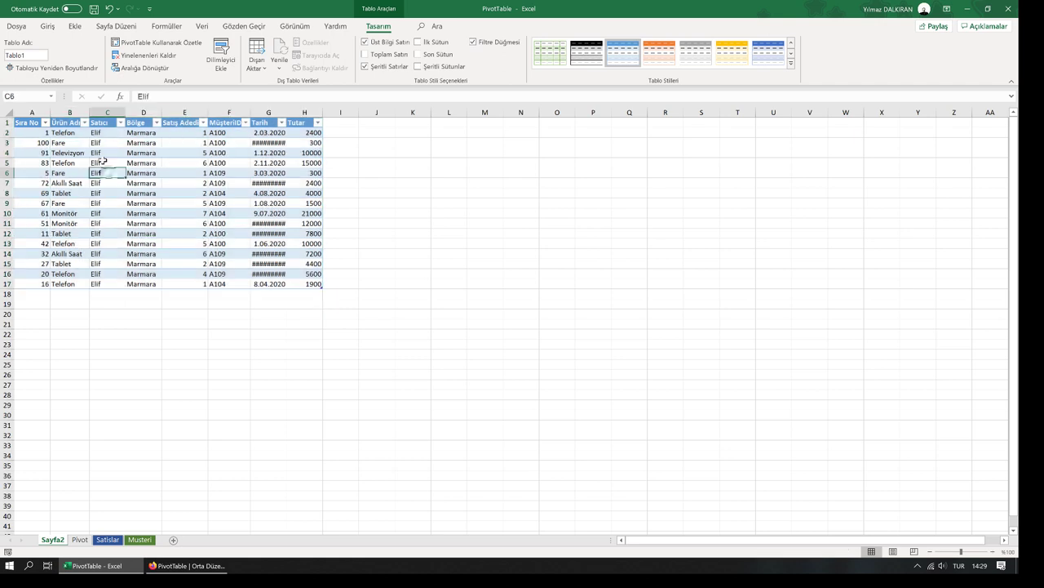
double_click(287, 109)
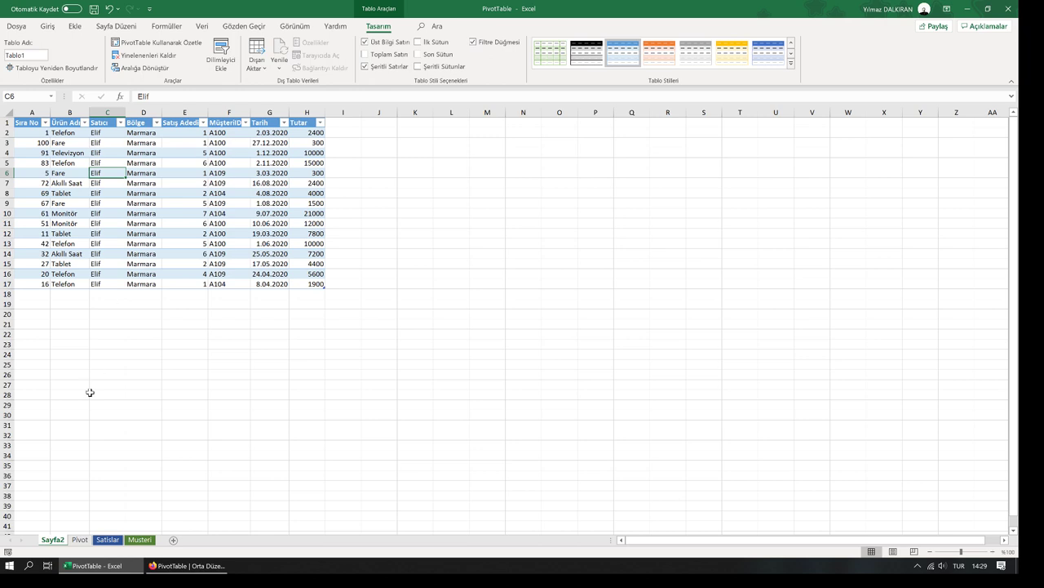
right_click(52, 539)
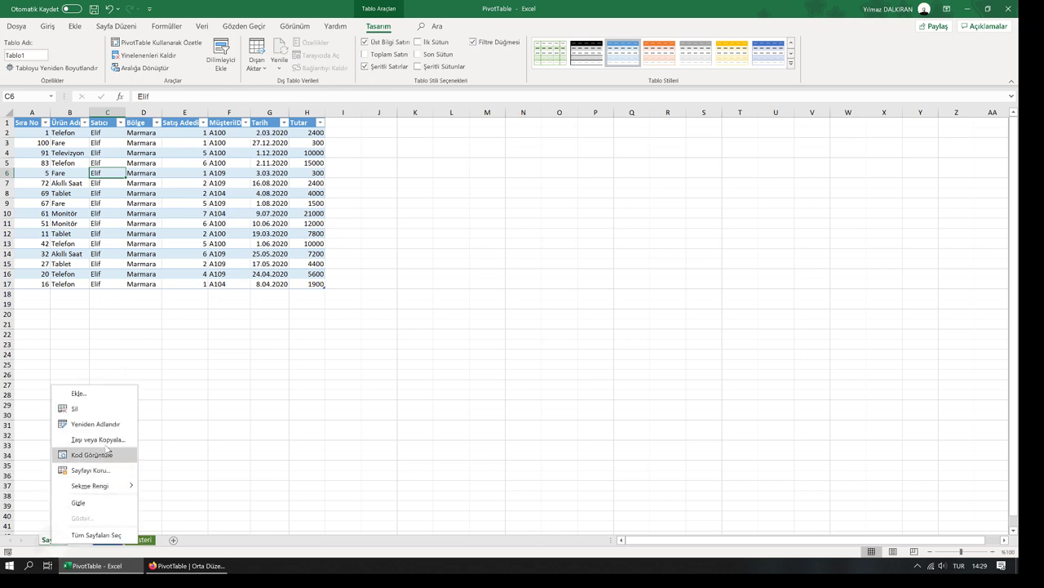
left_click(121, 409)
left_click(478, 311)
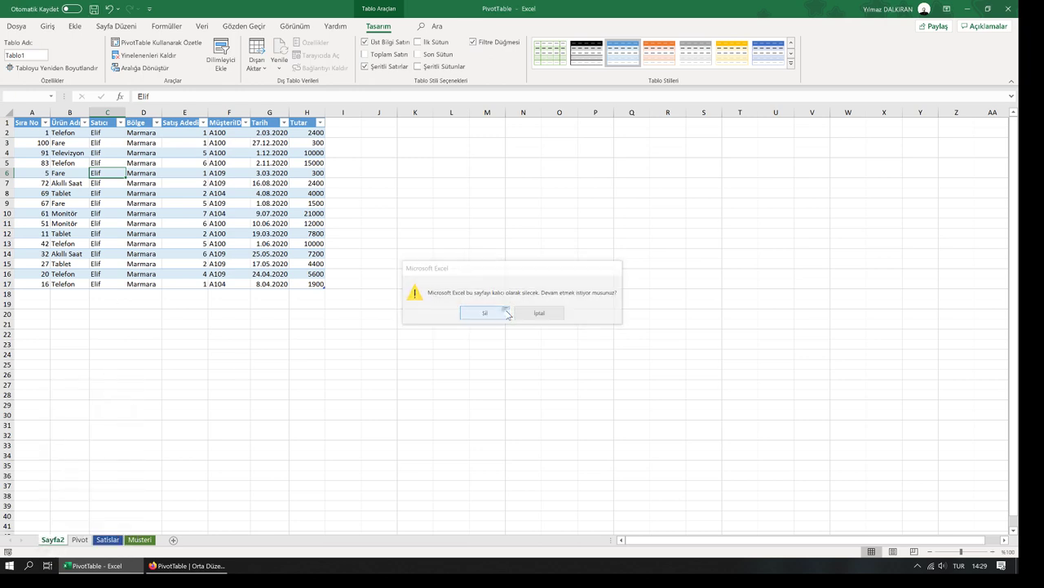
left_click(102, 162)
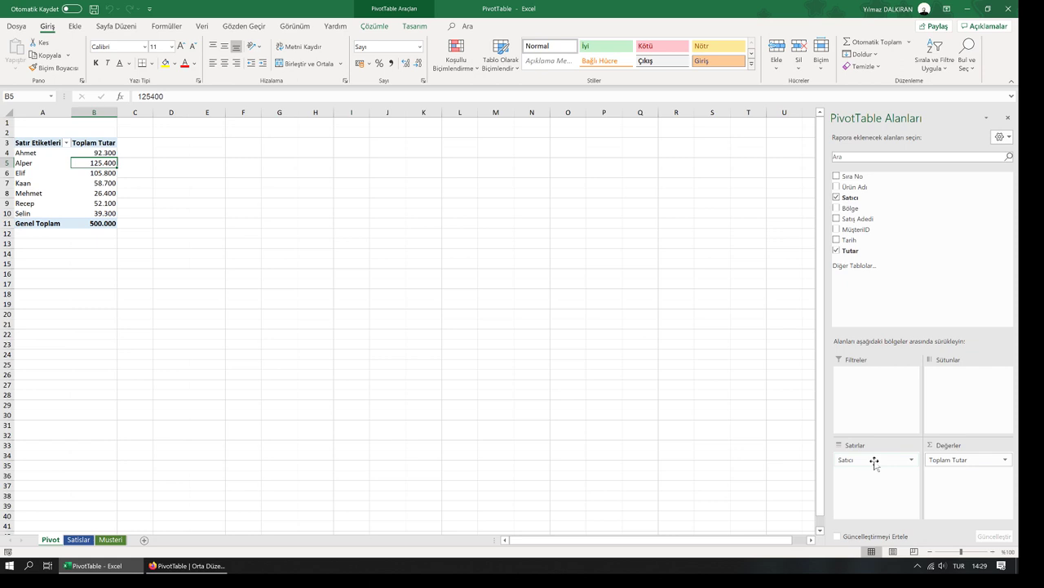
left_click_drag(874, 462, 731, 414)
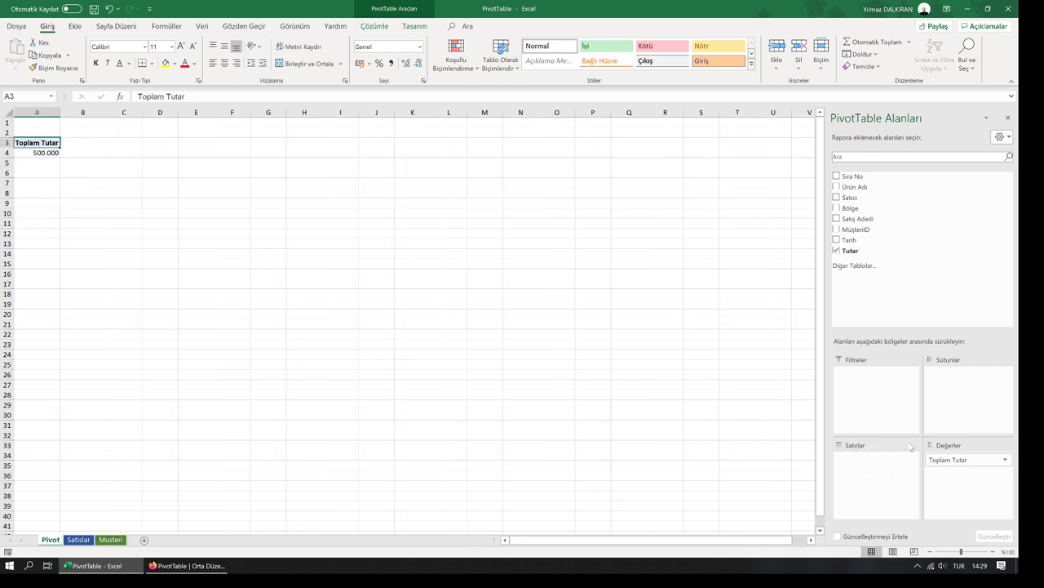
mouse_move(946, 459)
left_mouse_down()
mouse_move(736, 396)
mouse_move(747, 401)
left_mouse_up()
left_click_drag(852, 198, 886, 471)
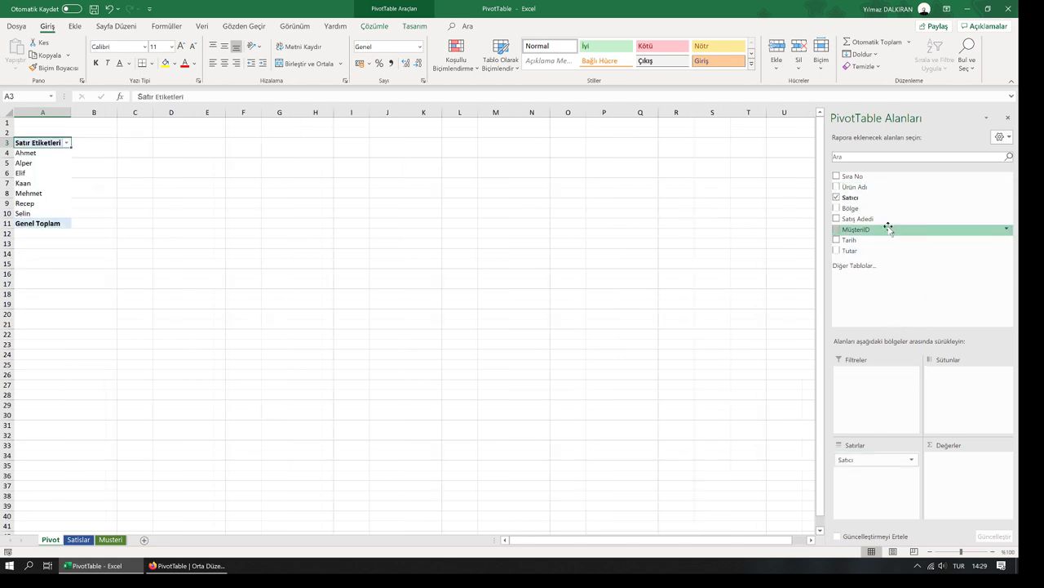
left_click_drag(849, 250, 967, 465)
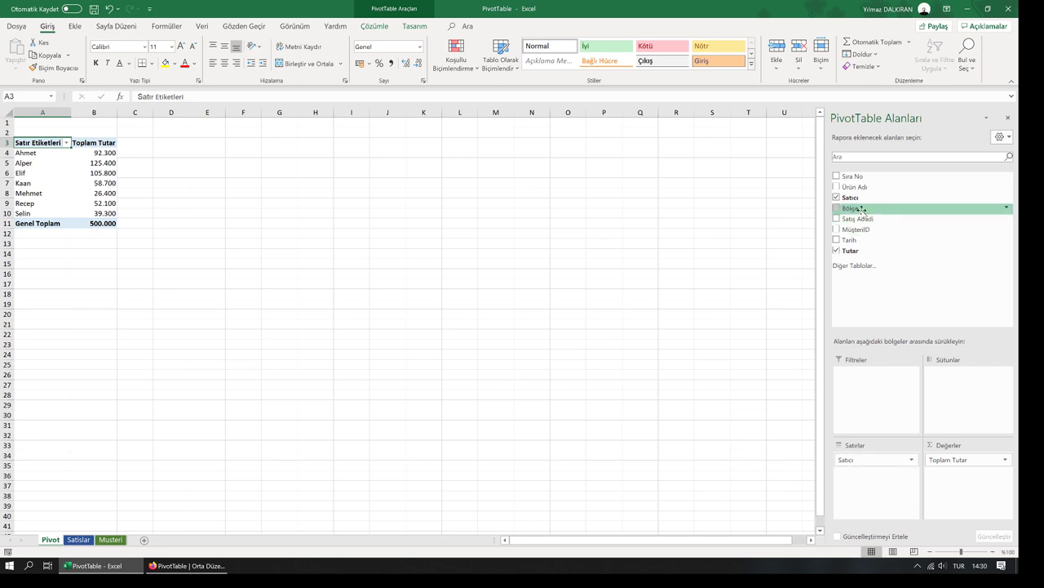
left_click_drag(860, 209, 862, 486)
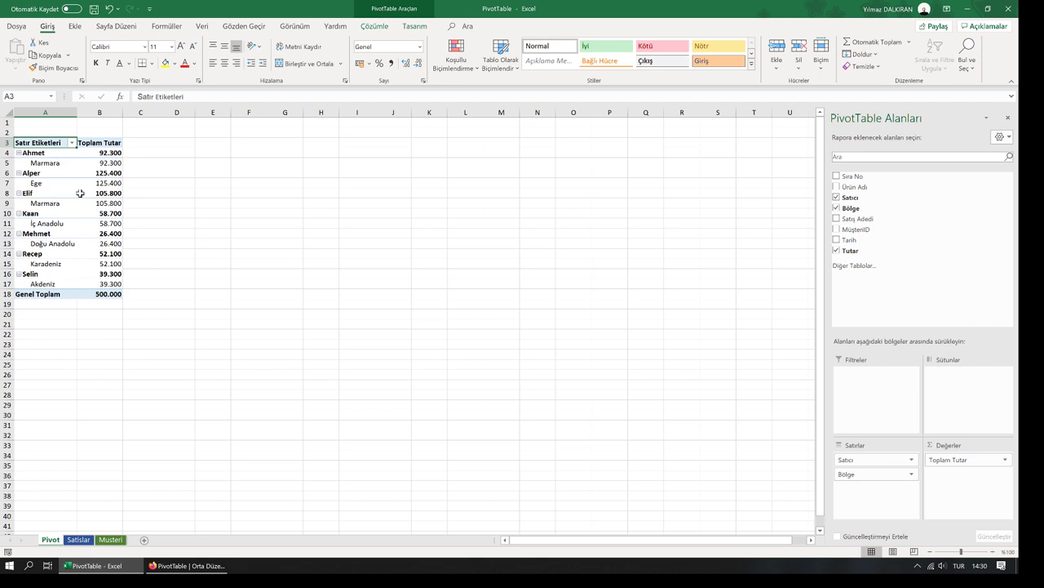
left_click_drag(847, 474, 784, 395)
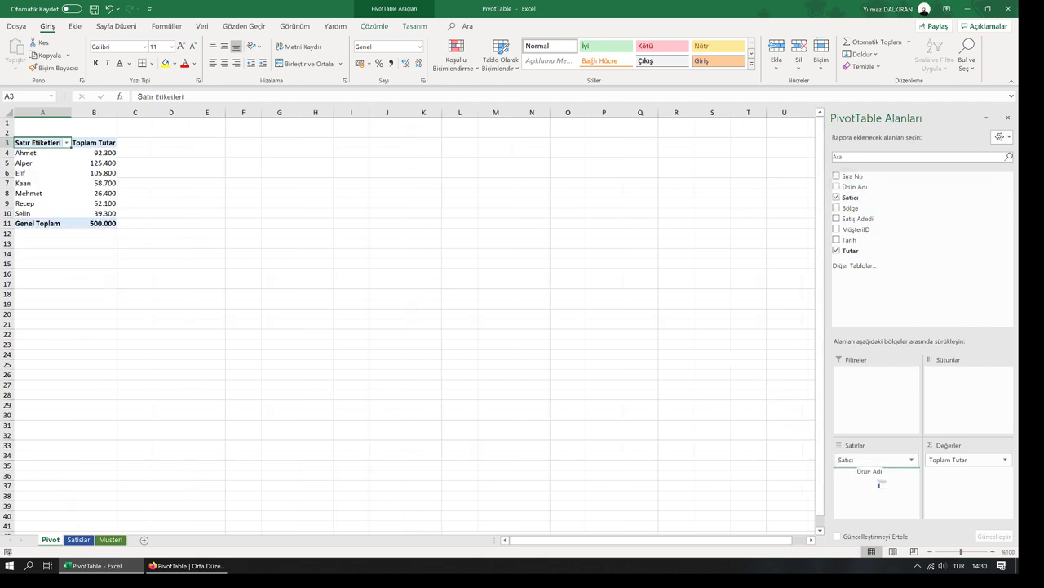
left_click_drag(849, 189, 878, 487)
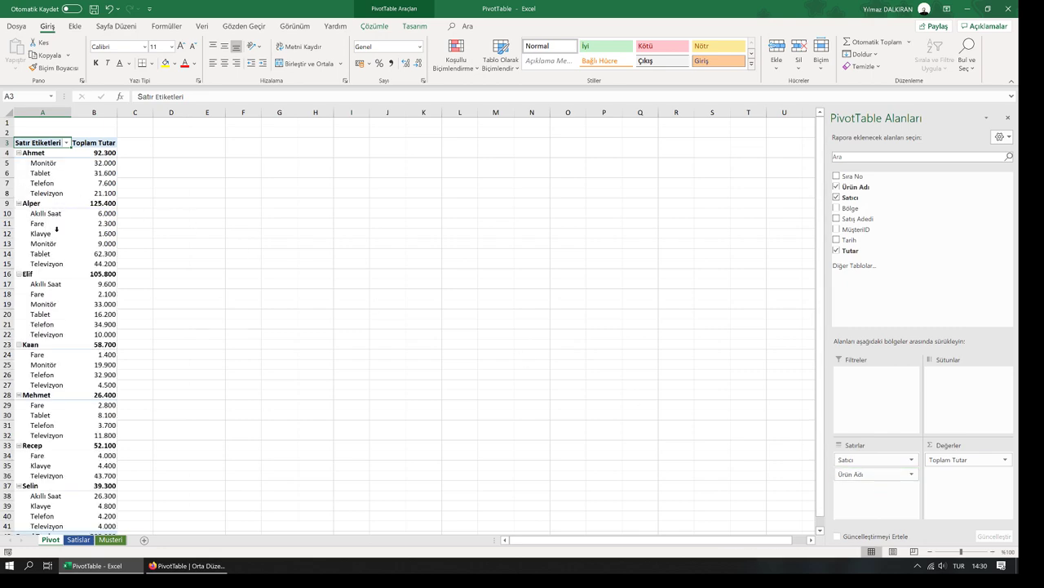
scroll(80, 297, "down", 4)
scroll(80, 297, "up", 4)
mouse_move(80, 186)
left_click_drag(868, 474, 781, 455)
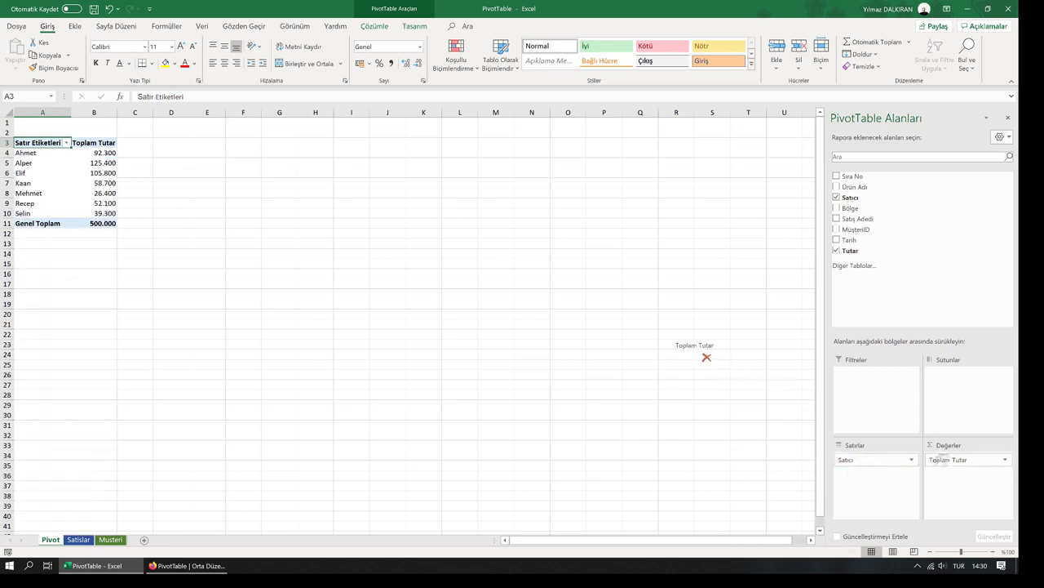
left_click_drag(945, 465, 706, 356)
left_click_drag(966, 467, 966, 465)
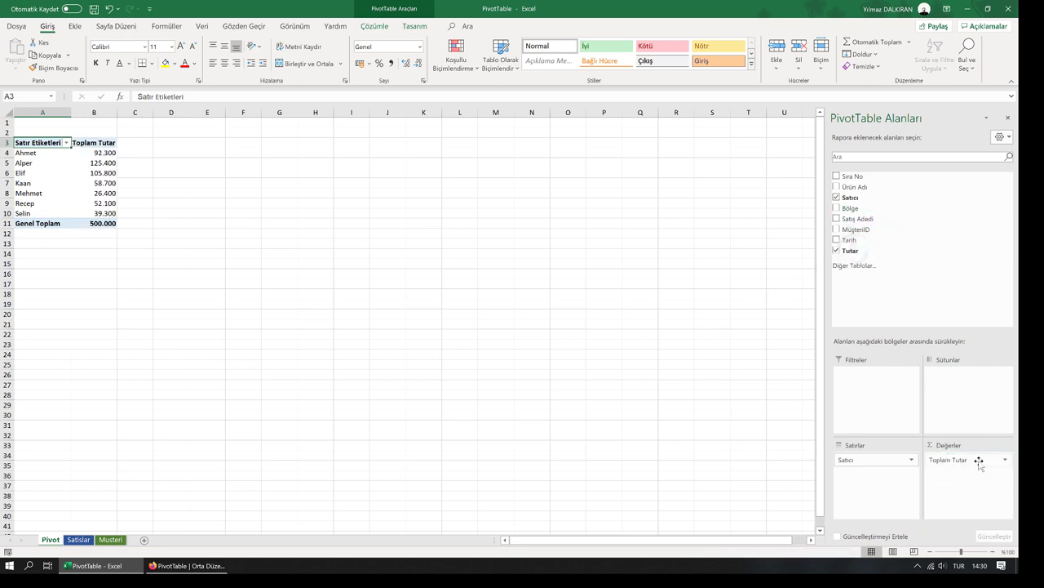
left_click(1003, 460)
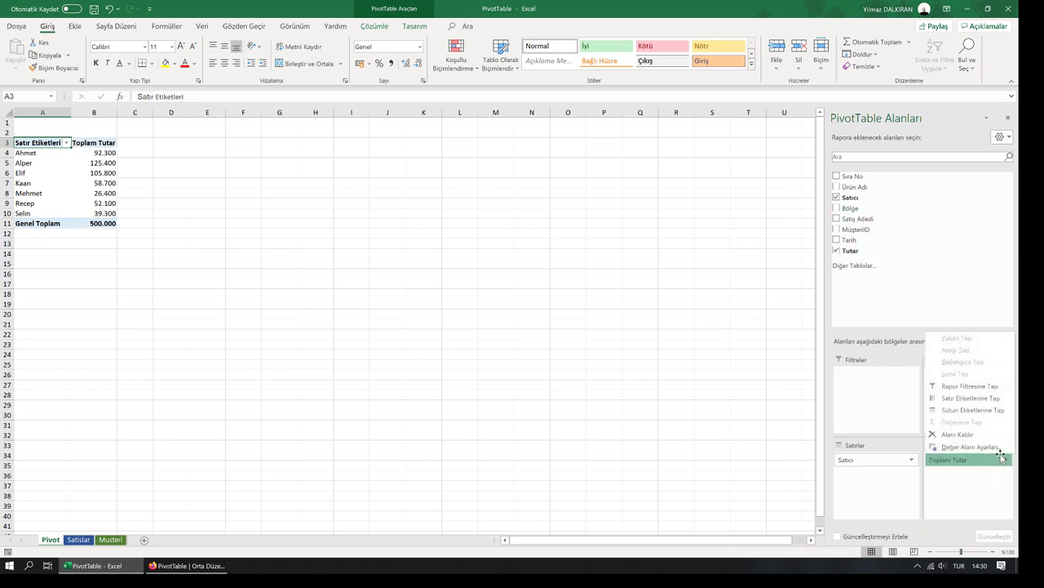
left_click(992, 447)
left_click(432, 319)
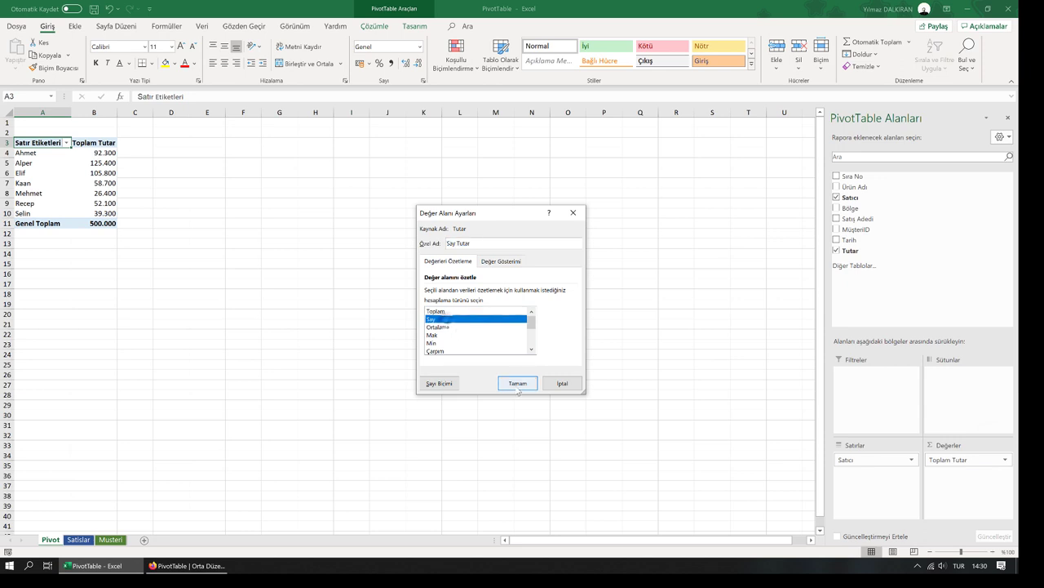
left_click(518, 383)
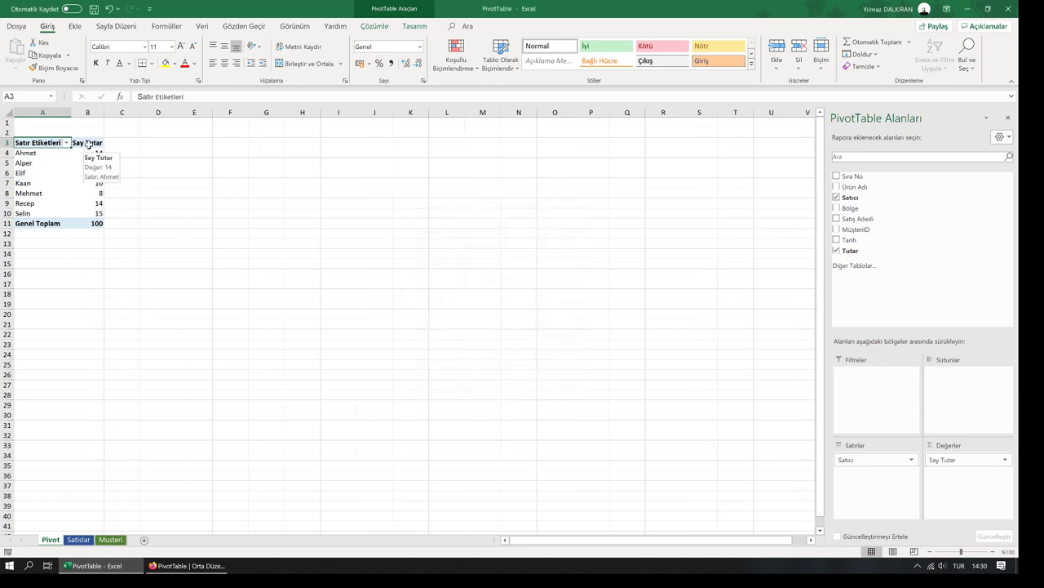
left_click(1006, 460)
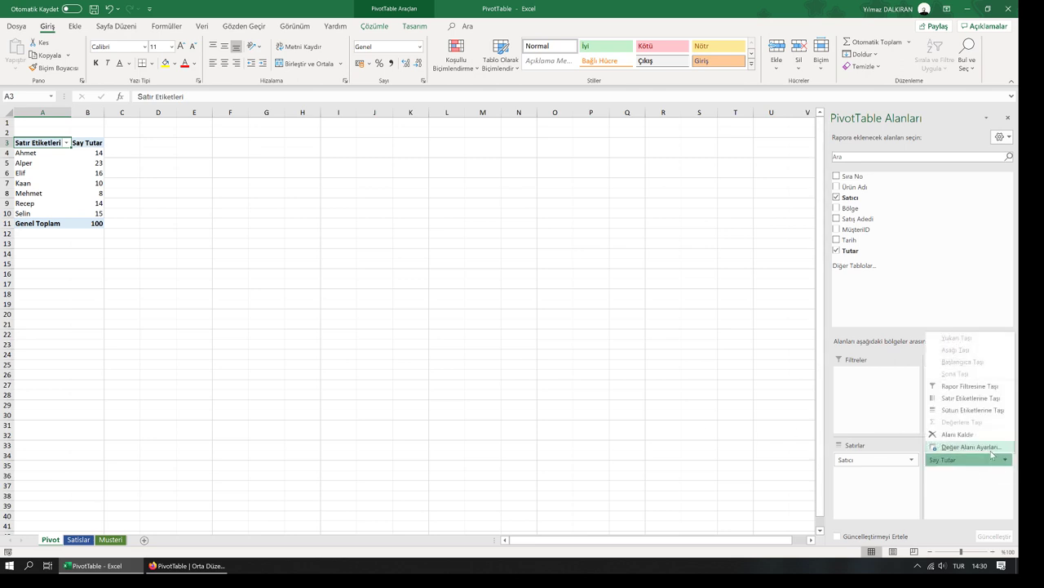
left_click(975, 446)
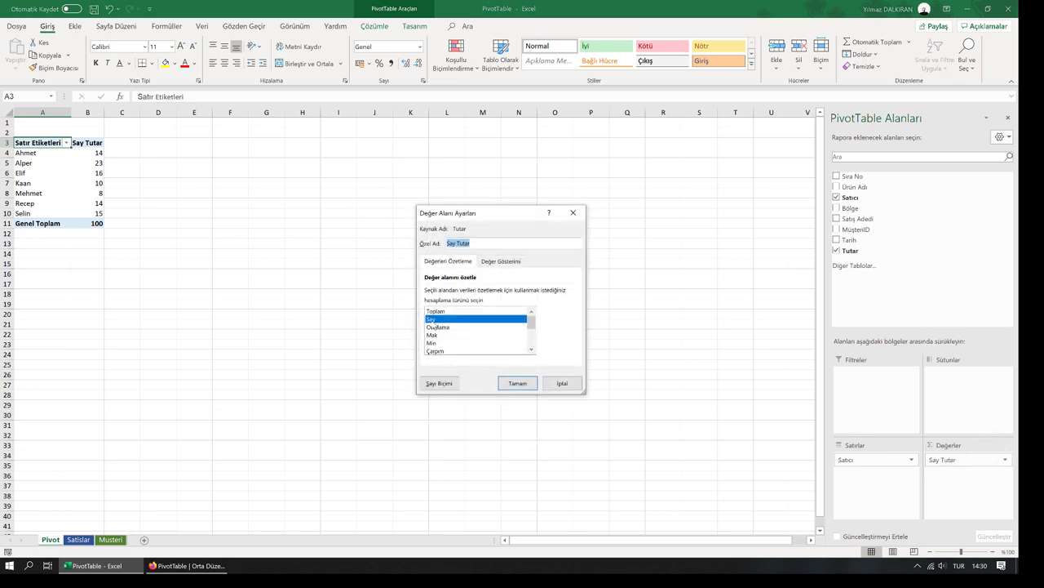
left_click(437, 311)
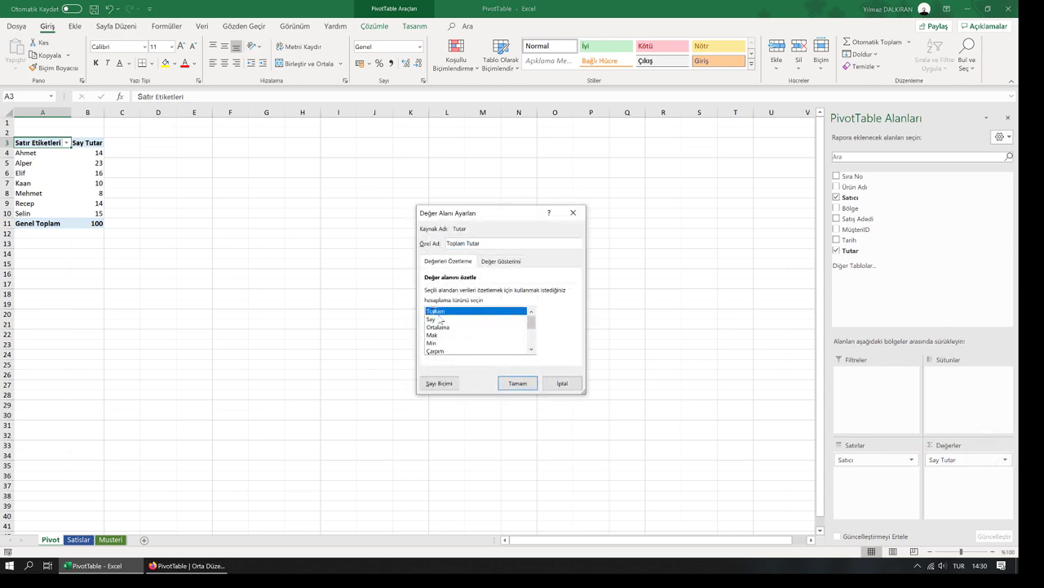
left_click(518, 383)
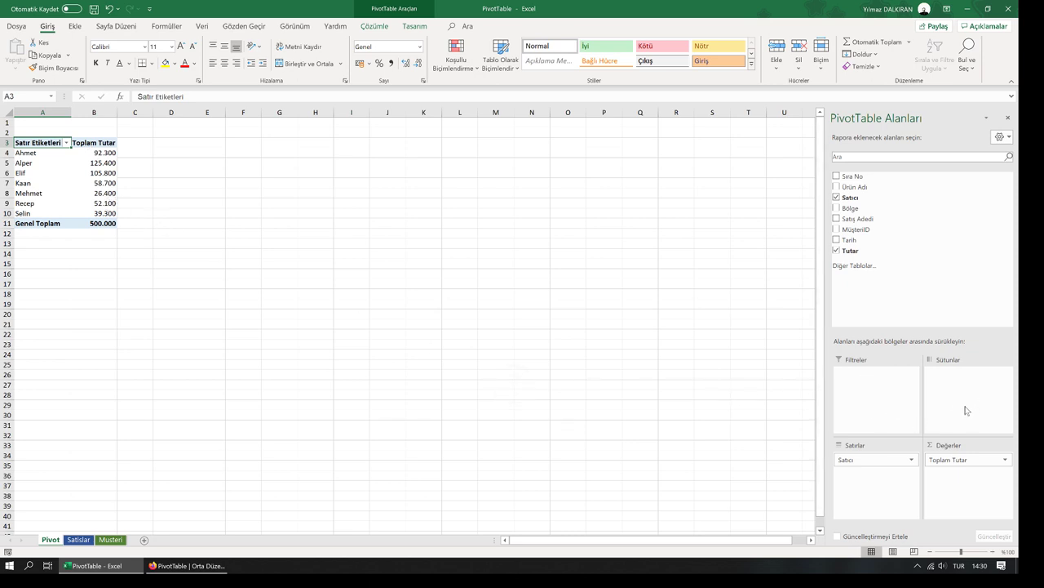
Step: Add Ürün Adı as a report filter and filter the pivot to Akıllı Saat
mouse_move(853, 187)
left_mouse_down()
mouse_move(872, 201)
mouse_move(880, 385)
left_mouse_up()
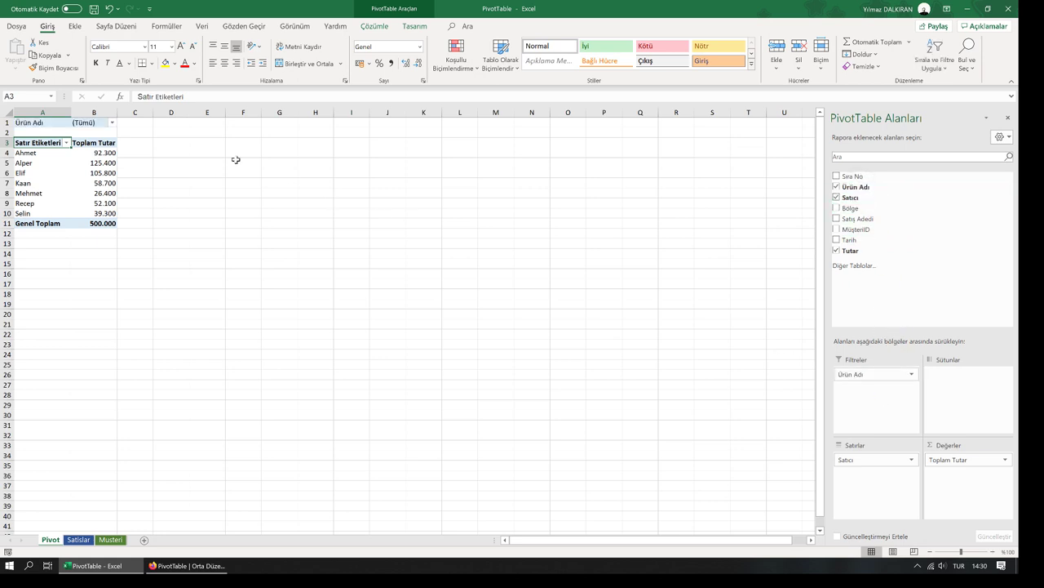
left_click(113, 123)
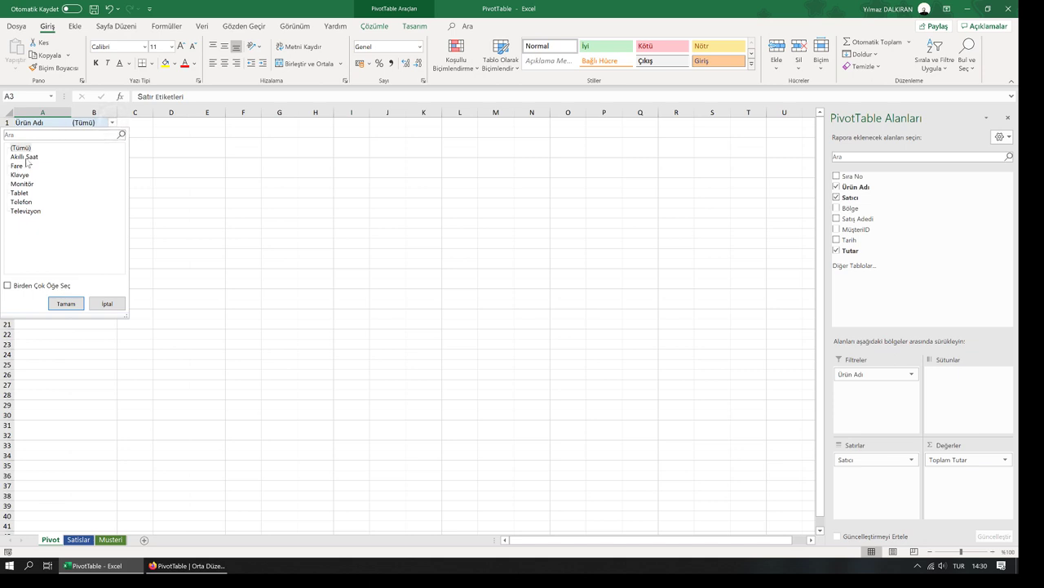
left_click(25, 157)
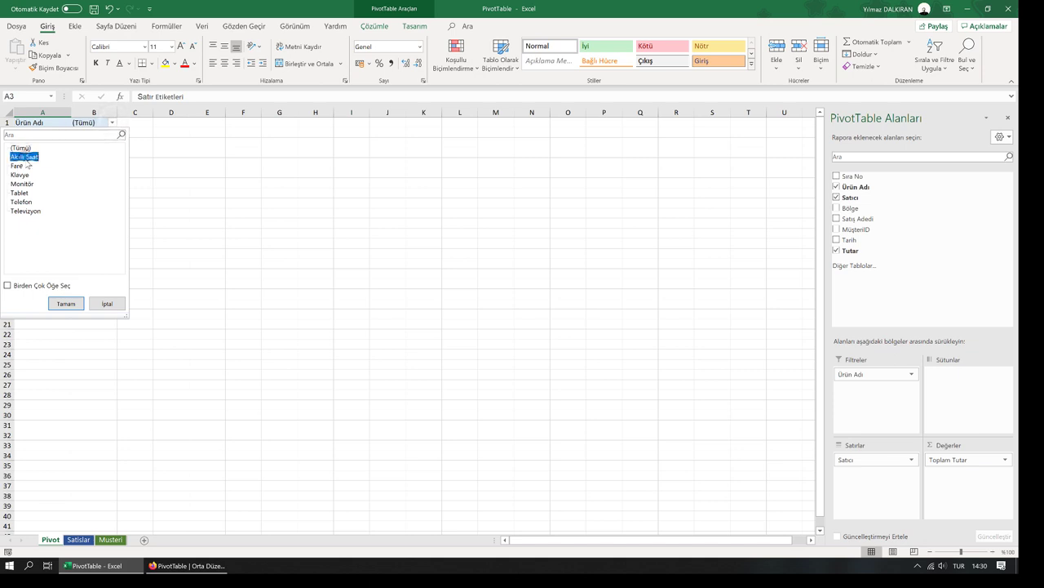
left_click(66, 304)
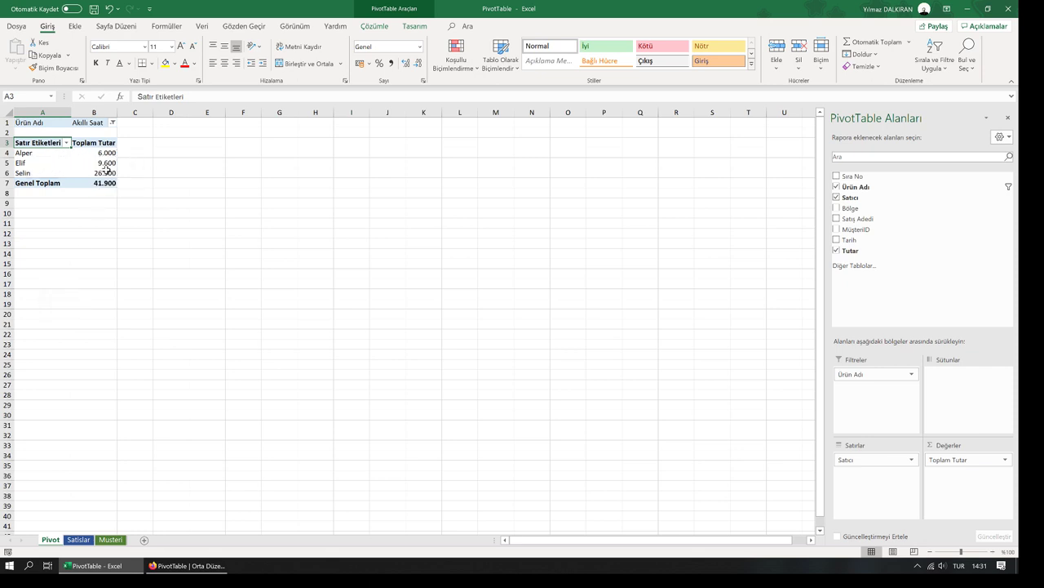
Step: Switch the Ürün Adı filter to multiple items, keeping only Monitör and Tablet
left_click(112, 123)
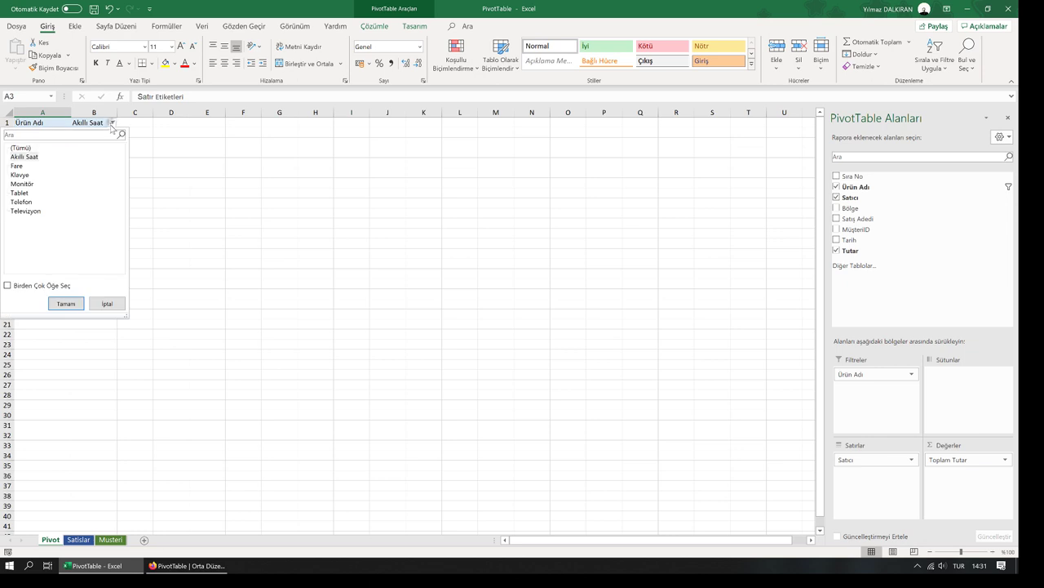
left_click(16, 285)
left_click(13, 157)
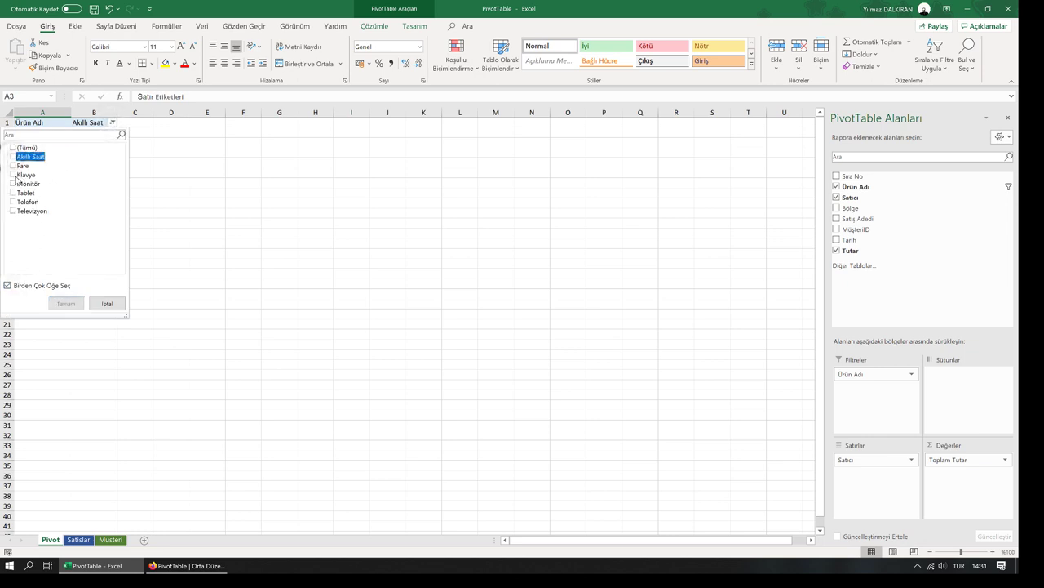
left_click(12, 183)
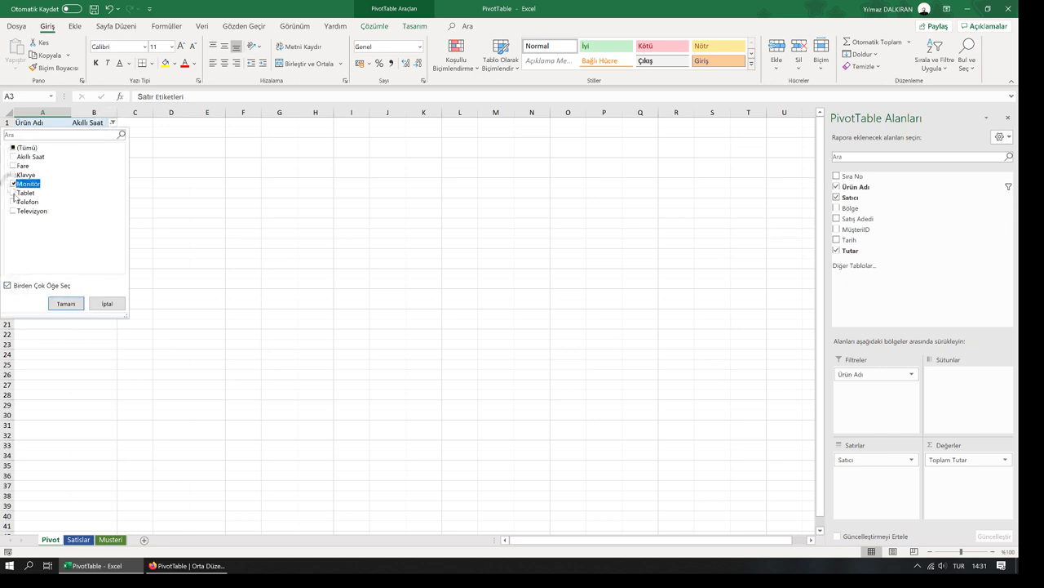
left_click(12, 193)
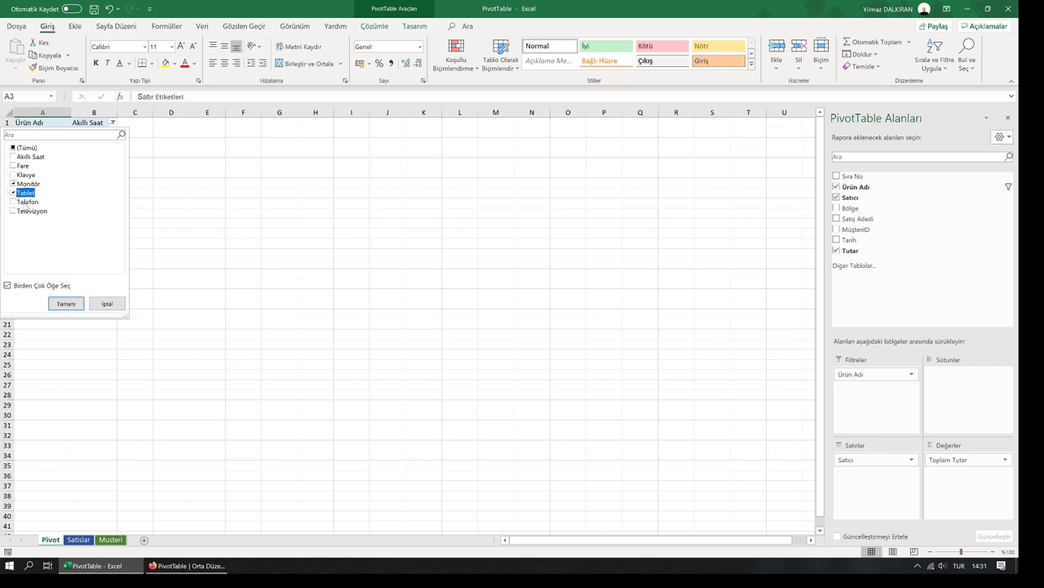
left_click(66, 303)
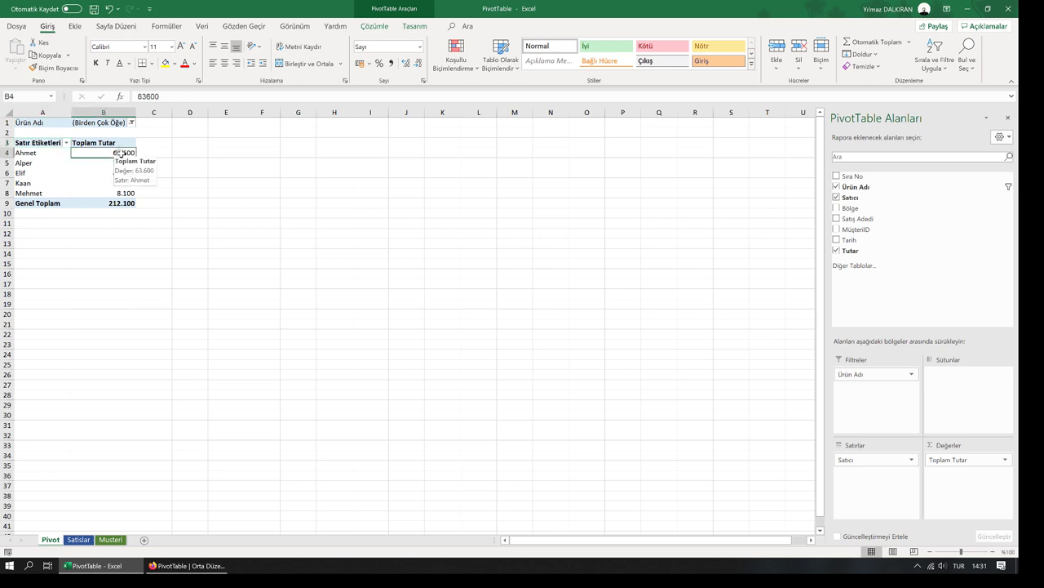
double_click(120, 154)
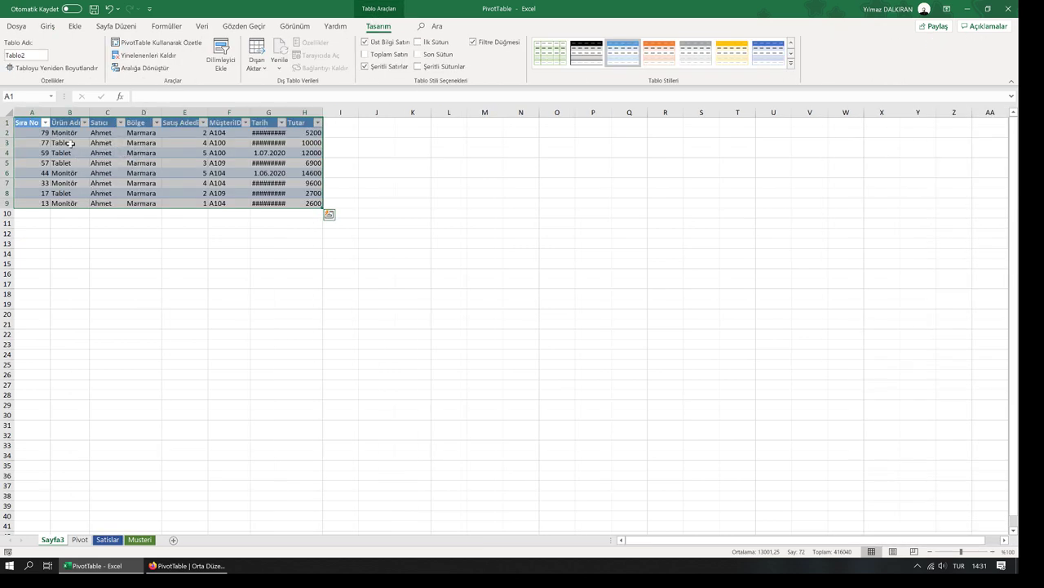
right_click(54, 534)
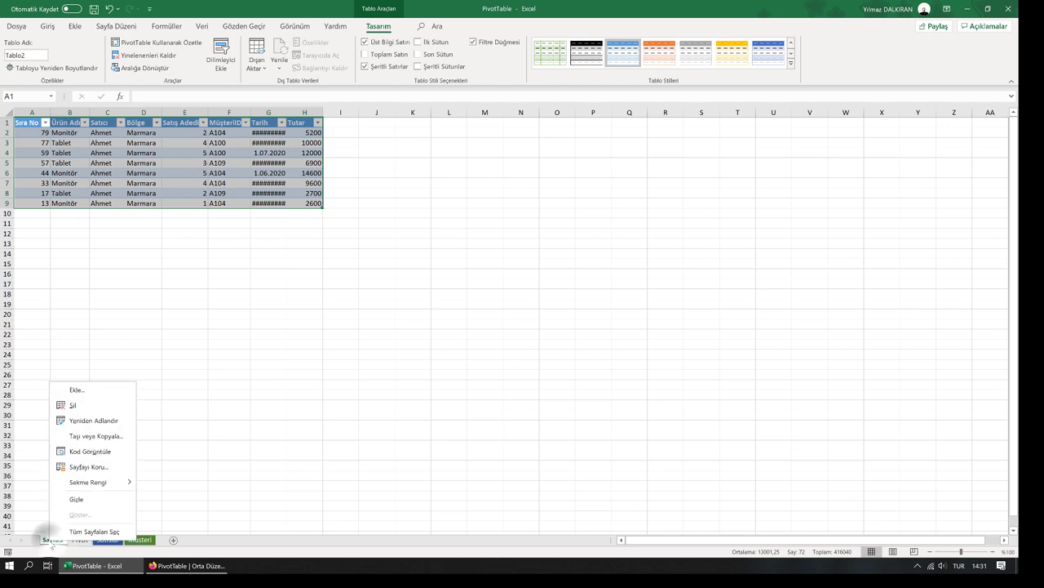
left_click(89, 403)
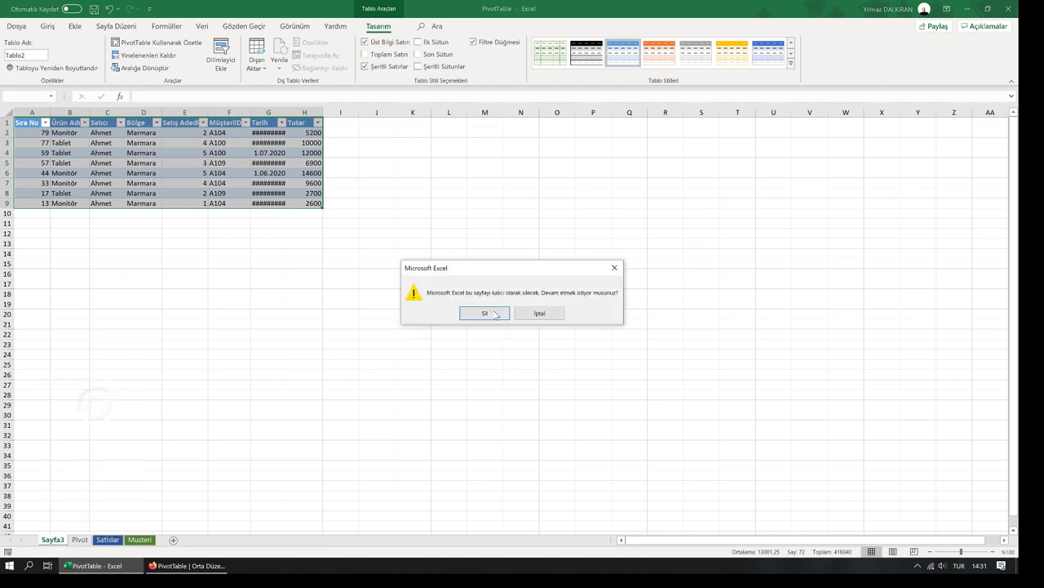
key("Return")
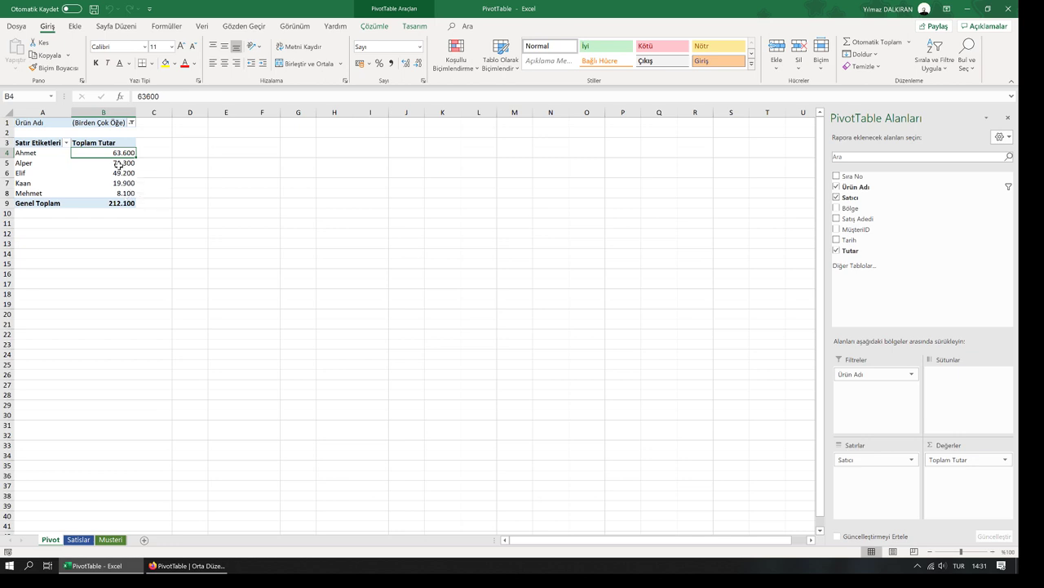
left_click(119, 165)
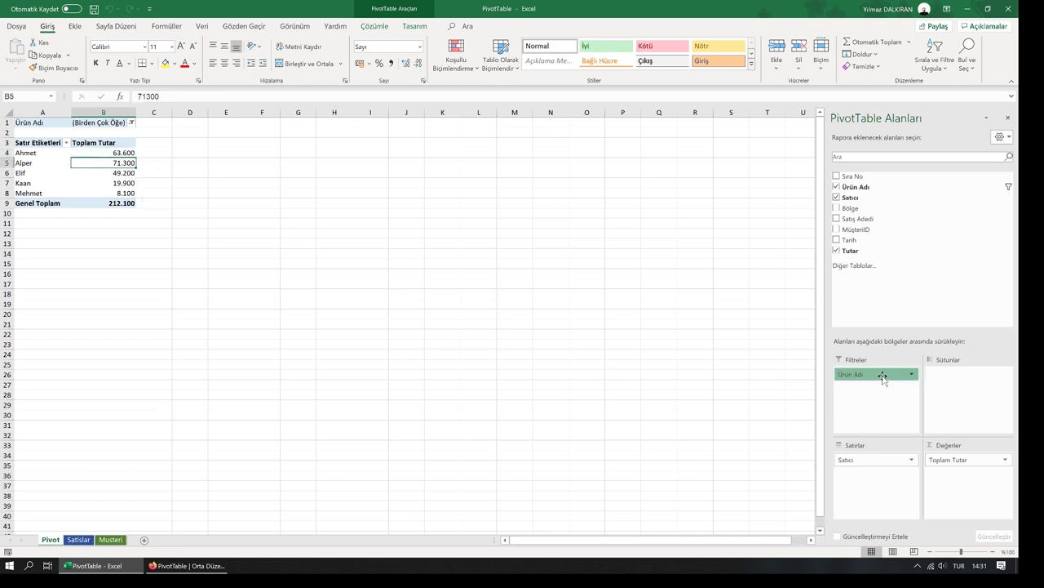
Step: Remove the Ürün Adı filter and move Ürün Adı into the pivot columns
left_click_drag(883, 375, 767, 292)
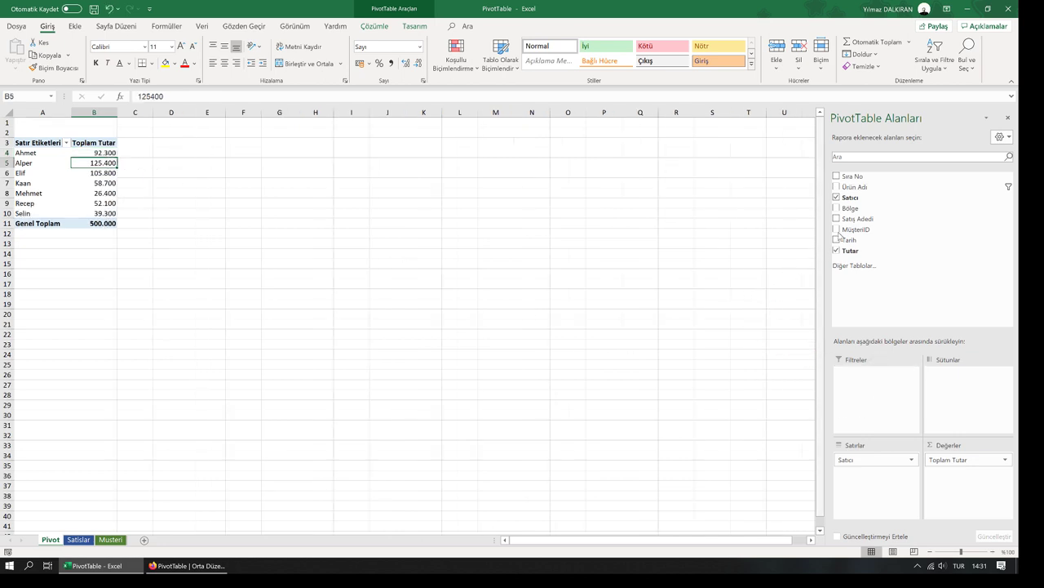
left_click_drag(854, 187, 989, 408)
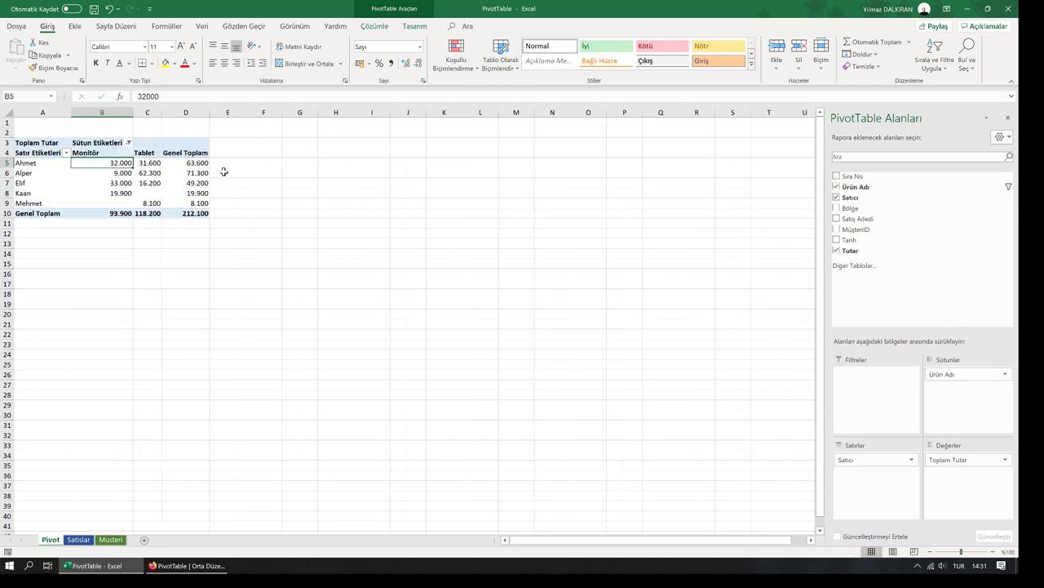
left_click(14, 183)
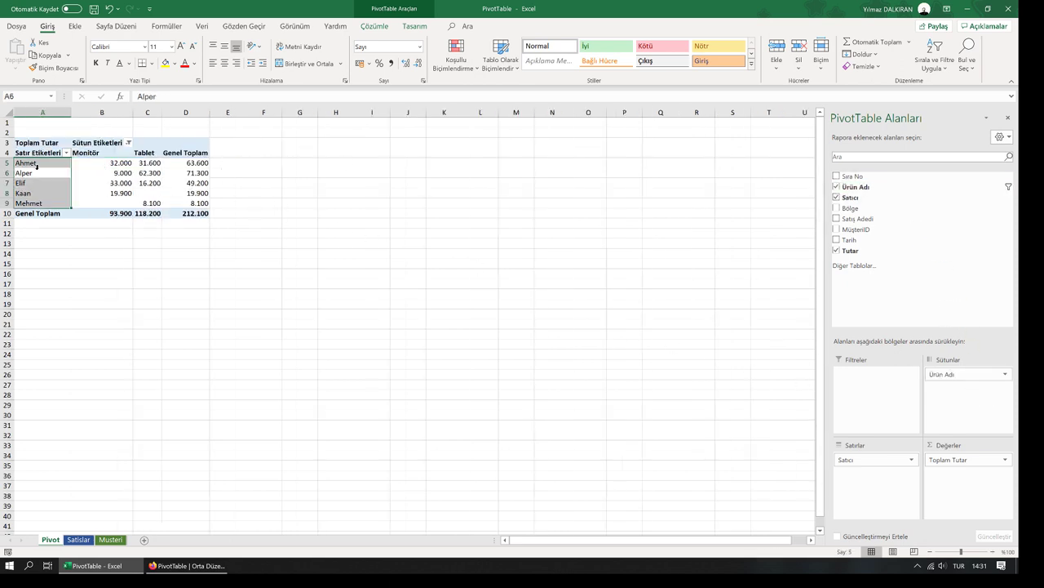
left_click(55, 184)
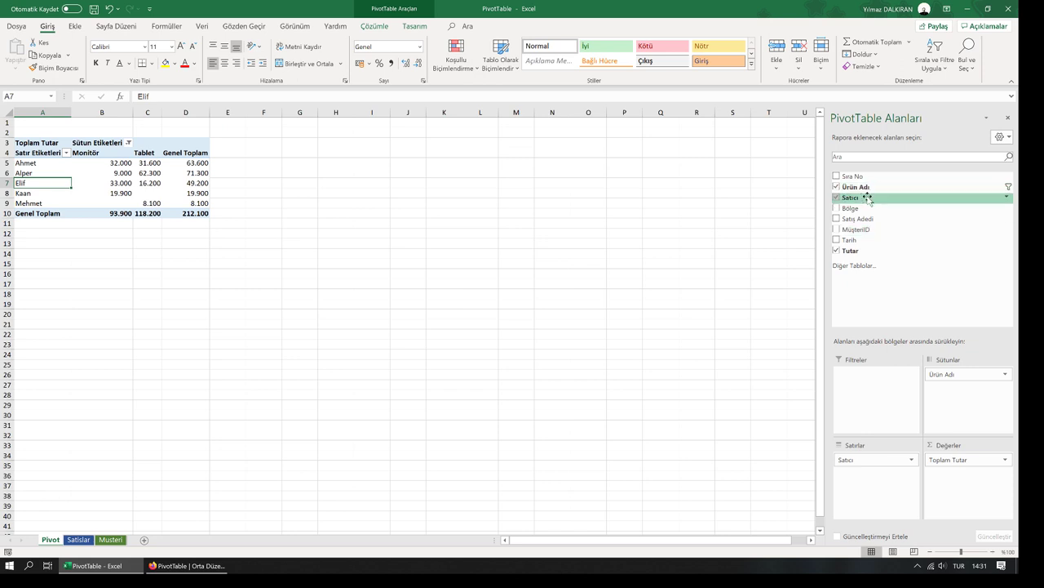
Step: Return Ürün Adı to Filtreler, set it to (Tümü), then move it into Sütunlar again
left_click_drag(947, 374, 880, 379)
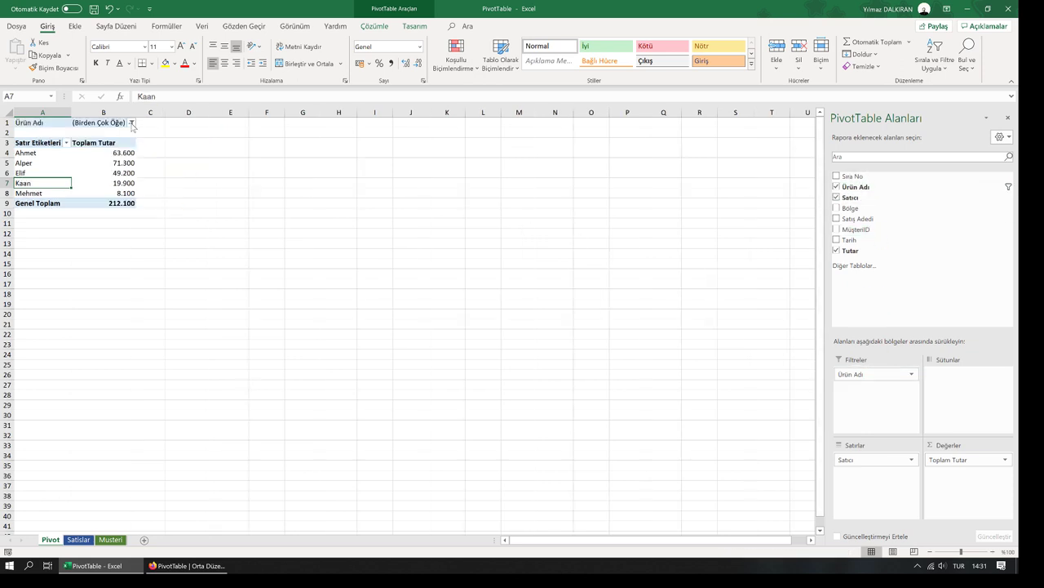
left_click(132, 122)
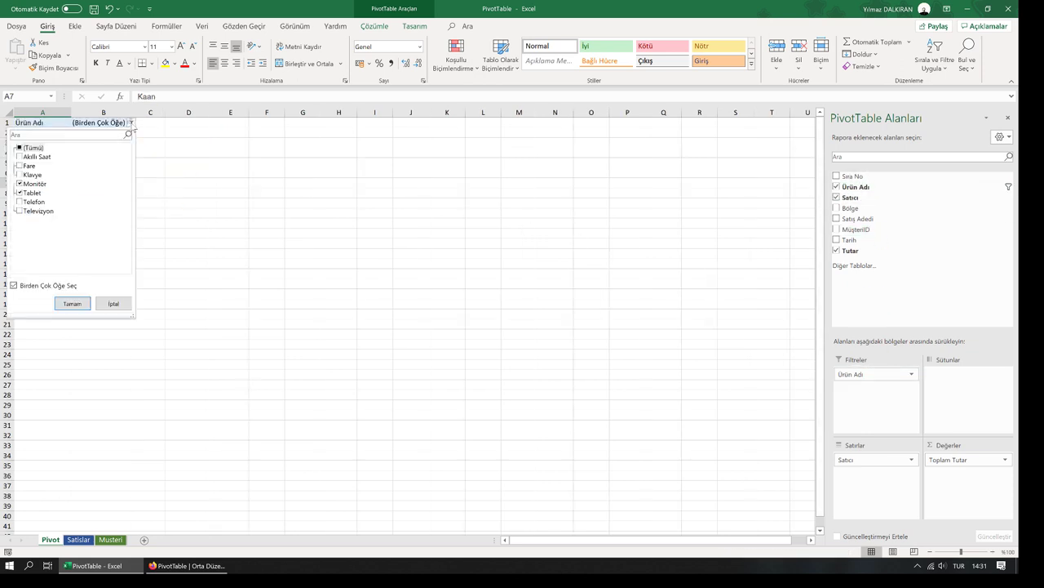
left_click(19, 148)
left_click(75, 303)
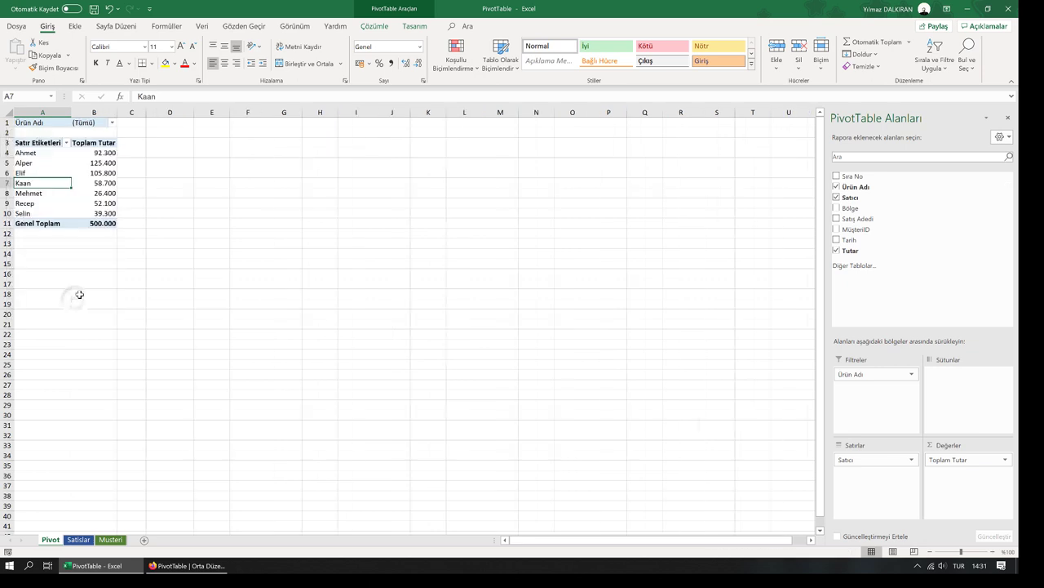
left_click_drag(875, 374, 995, 395)
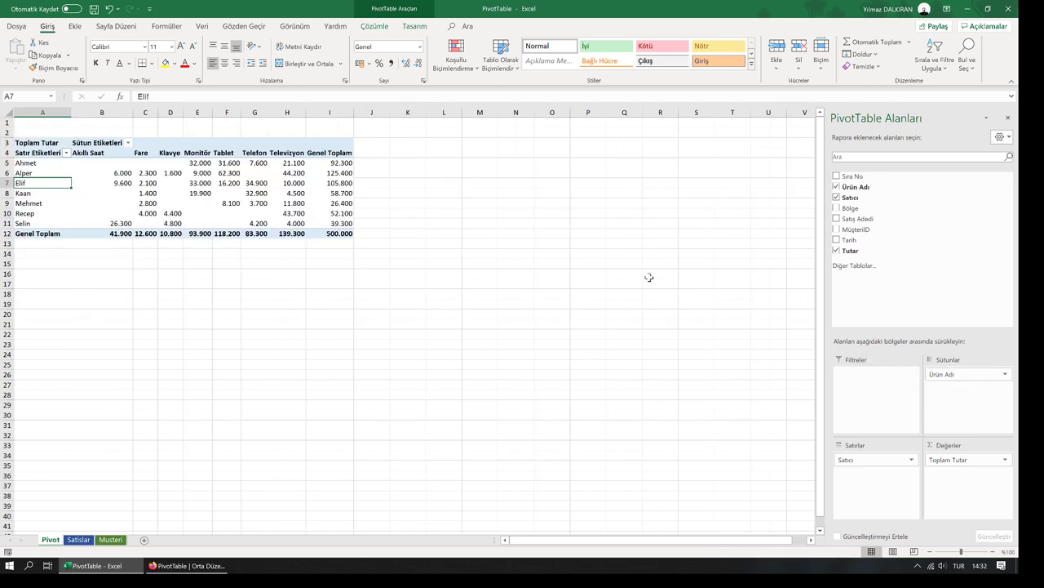
Step: Check Ahmet's Monitör, Tablet and Telefon totals in the product columns
left_click(38, 164)
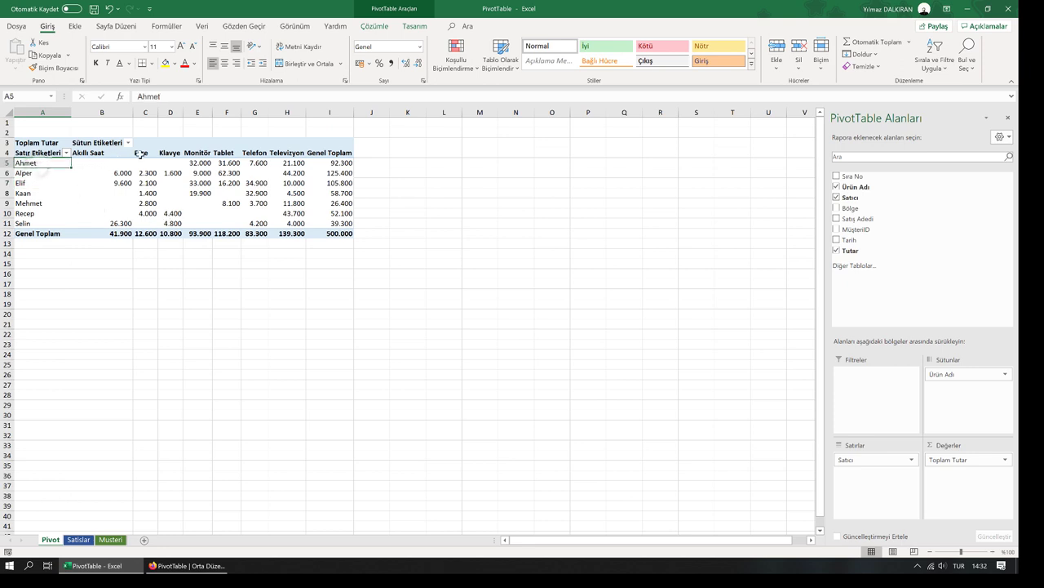
left_click(199, 163)
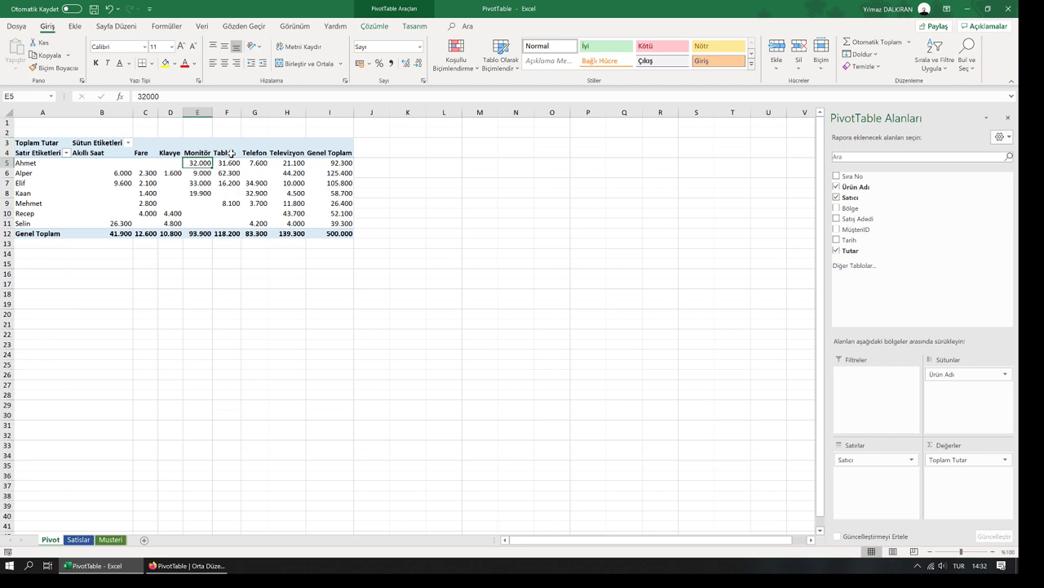
left_click(226, 155)
left_click(232, 163)
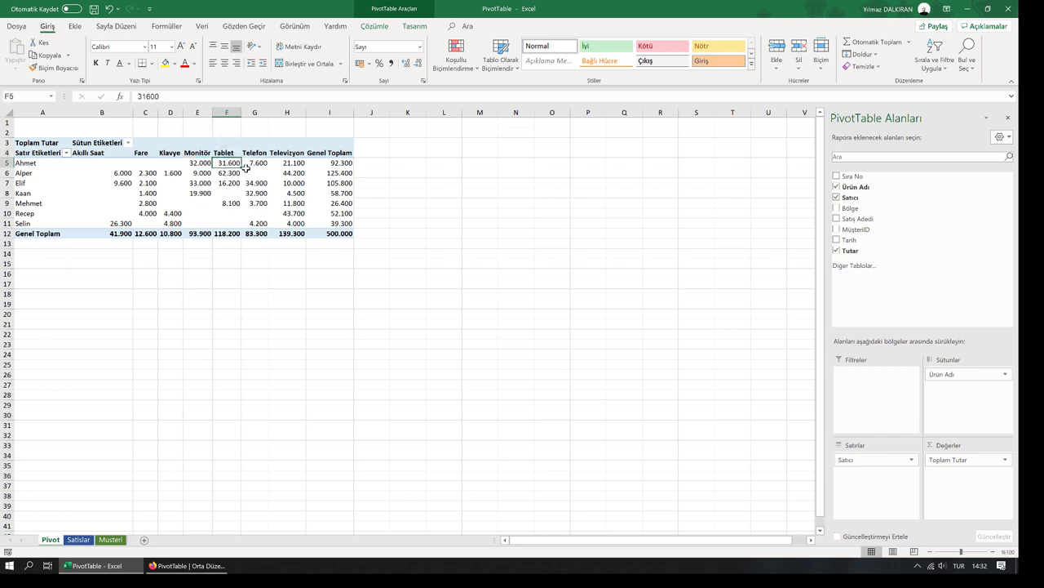
left_click(259, 154)
left_click(260, 164)
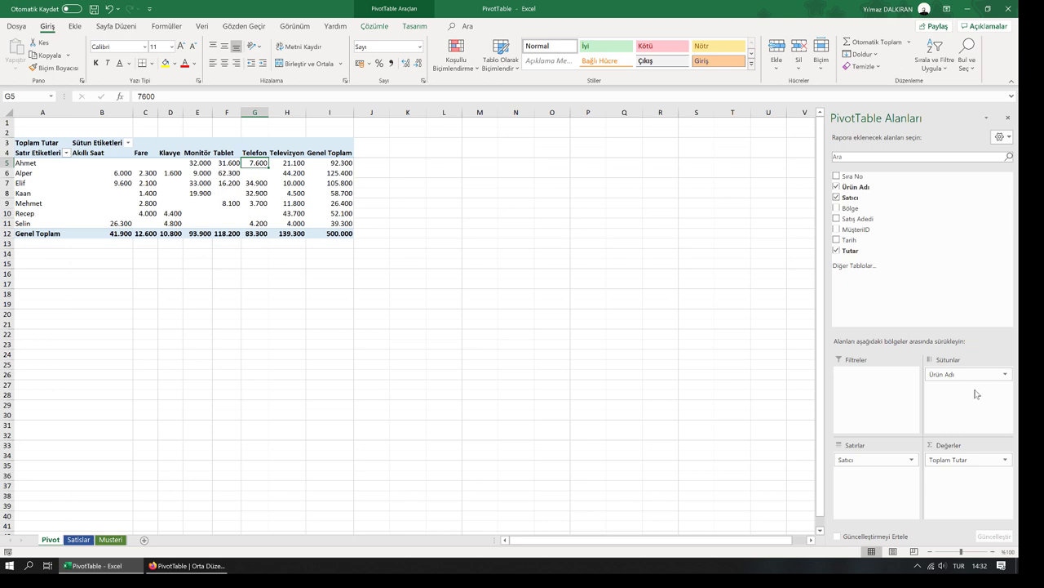
Step: Add Bölge as a report filter limited to Doğu Anadolu, showing 26.400
left_click_drag(851, 208, 869, 387)
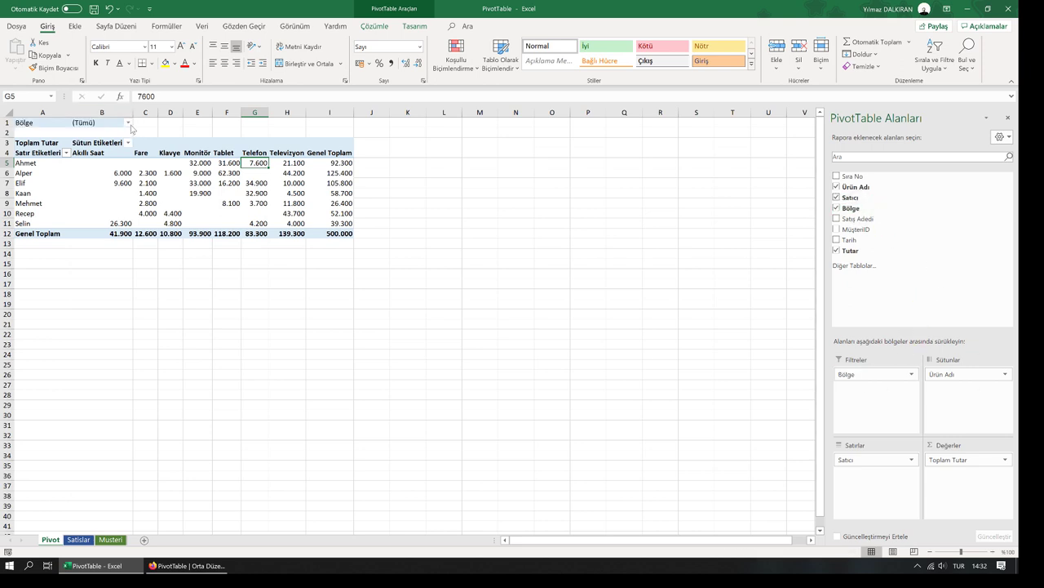
left_click(127, 123)
left_click(31, 166)
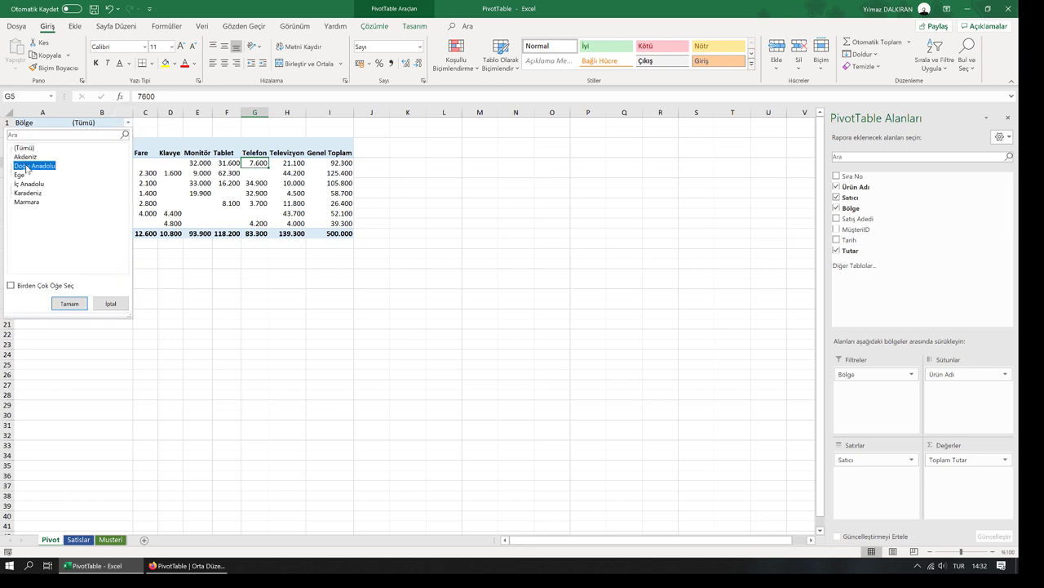
left_click(65, 302)
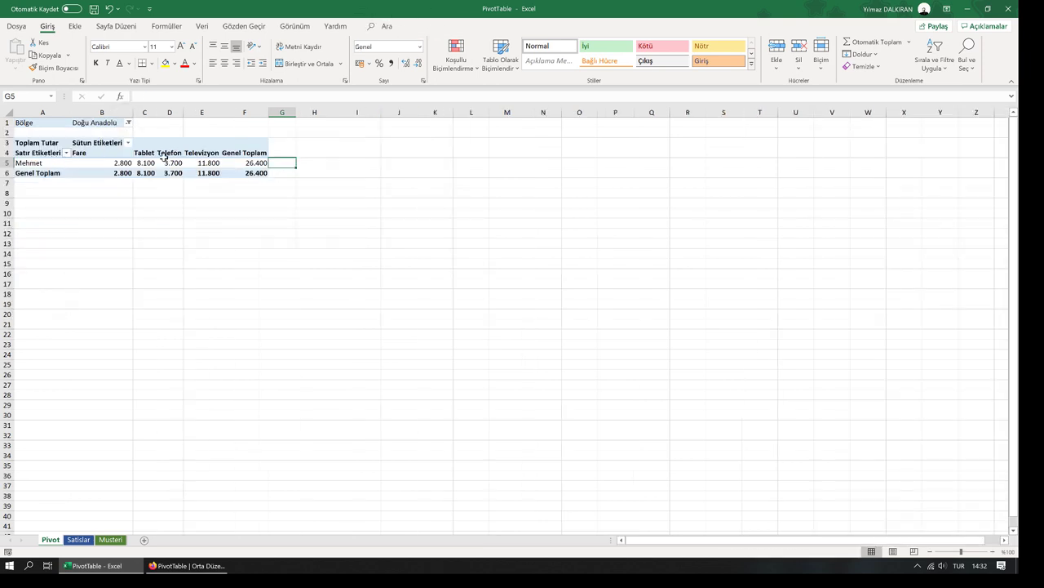
Step: Bring back the field list and remove the Bölge filter, restoring 500.000
mouse_move(191, 167)
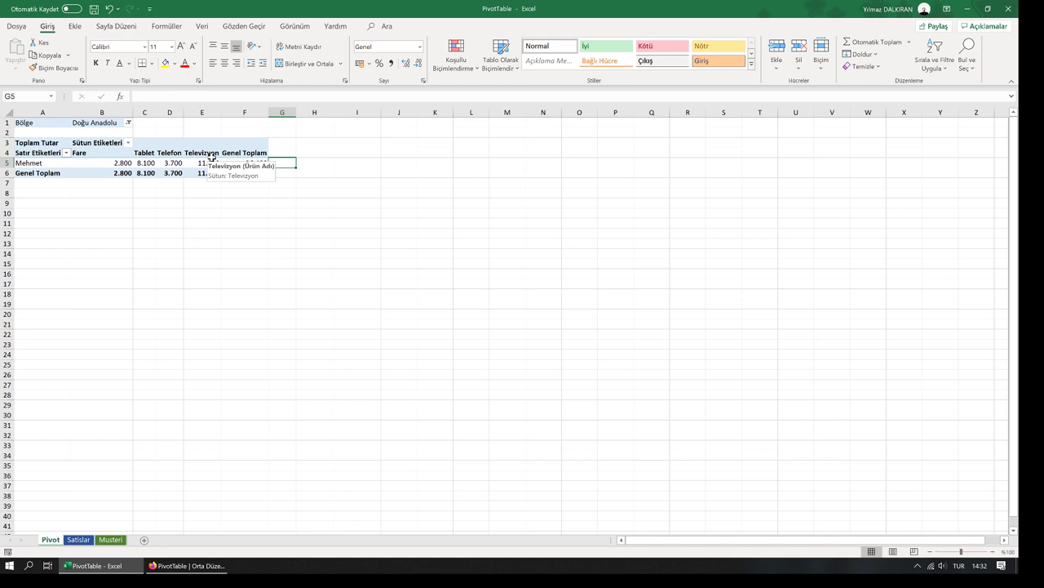
left_click(177, 157)
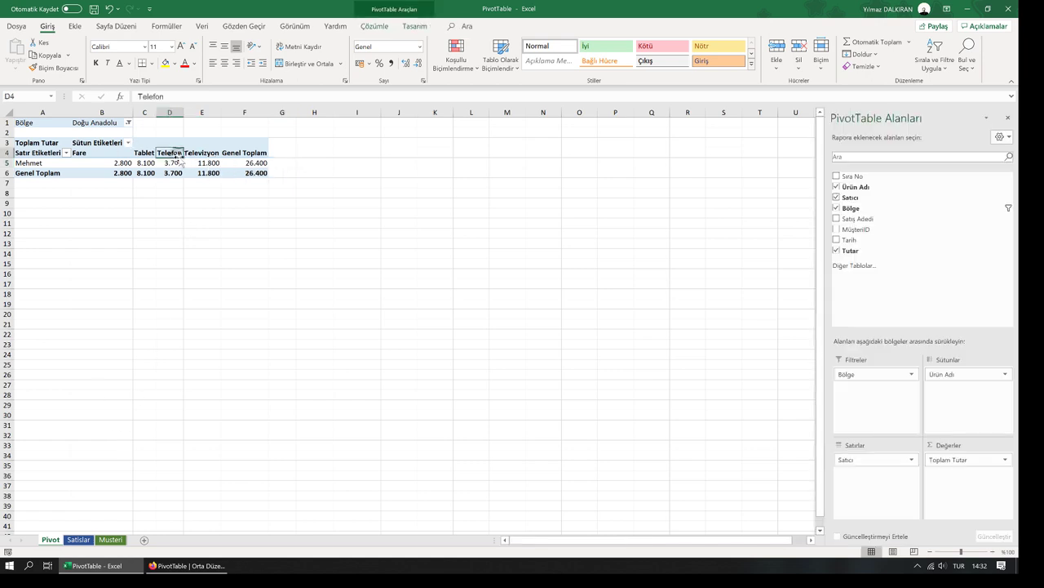
left_click_drag(857, 374, 772, 354)
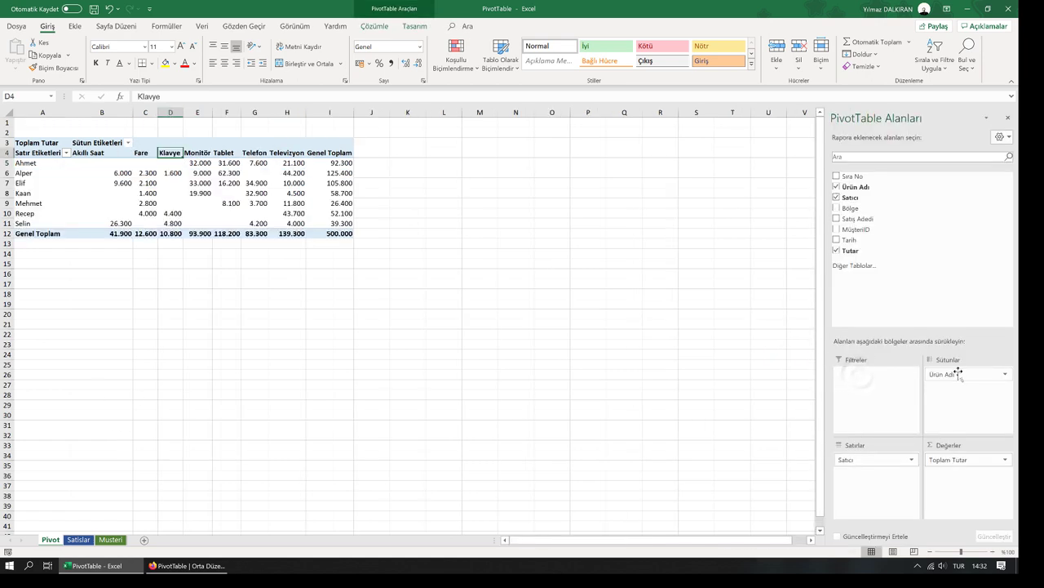
Step: Clear Satıcı, Toplam Tutar and Ürün Adı, then put Tarih in rows and Tutar in values
left_click_drag(849, 459, 785, 429)
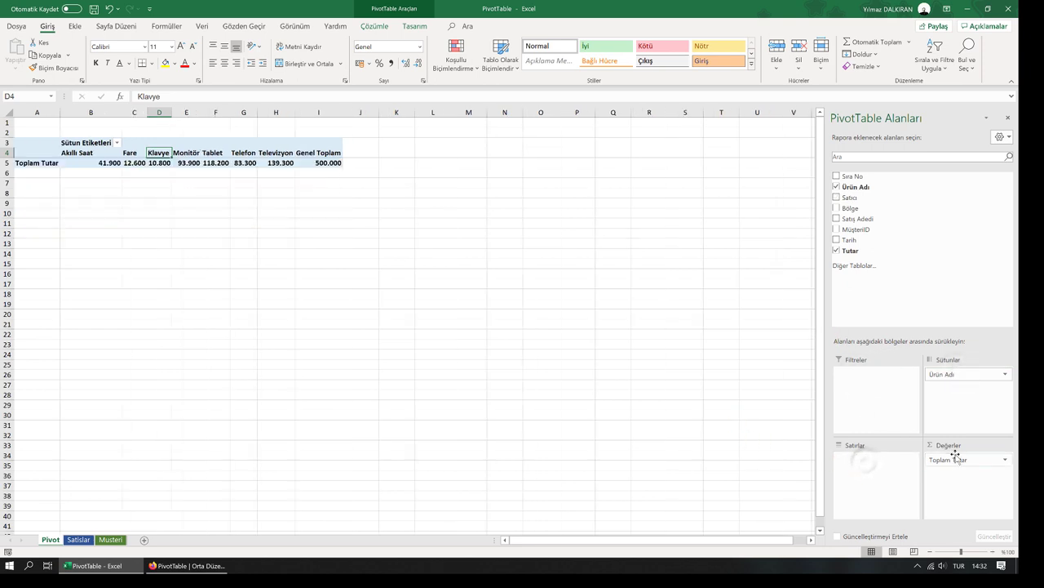
left_click_drag(953, 459, 762, 398)
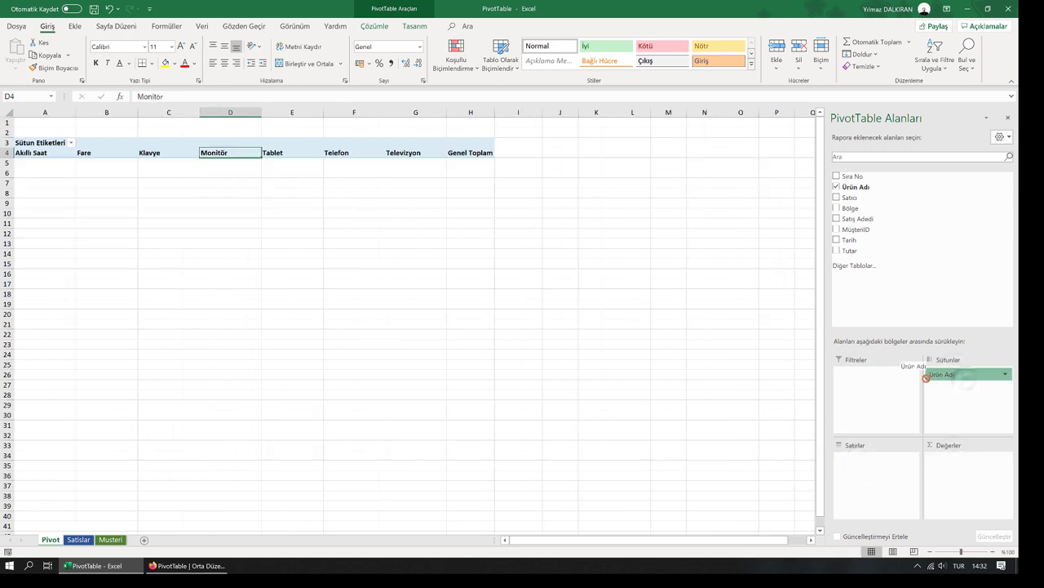
left_click_drag(947, 381, 758, 308)
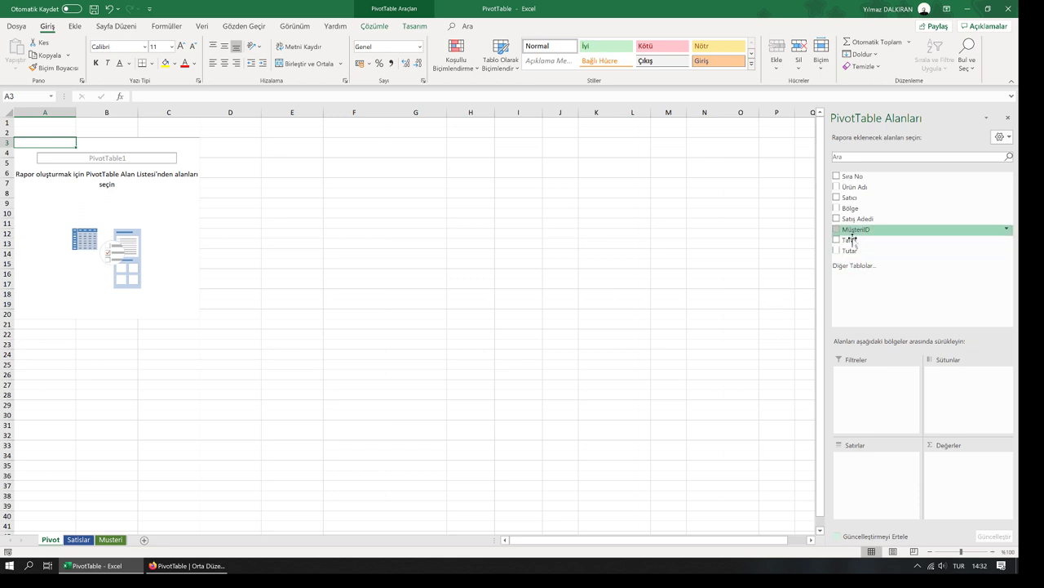
mouse_move(850, 240)
left_mouse_down()
mouse_move(906, 363)
mouse_move(887, 488)
left_mouse_up()
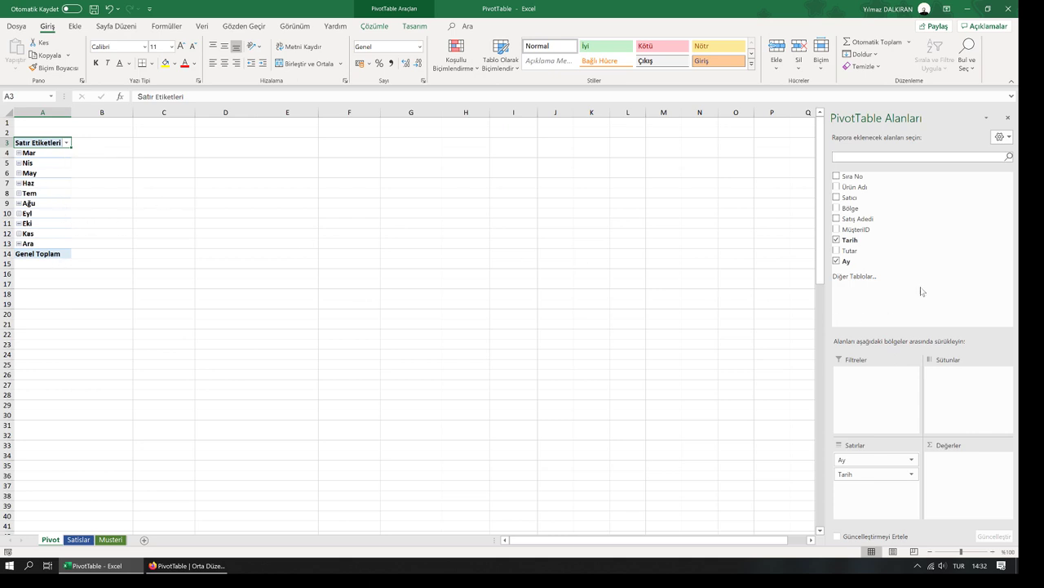
left_click_drag(850, 250, 969, 488)
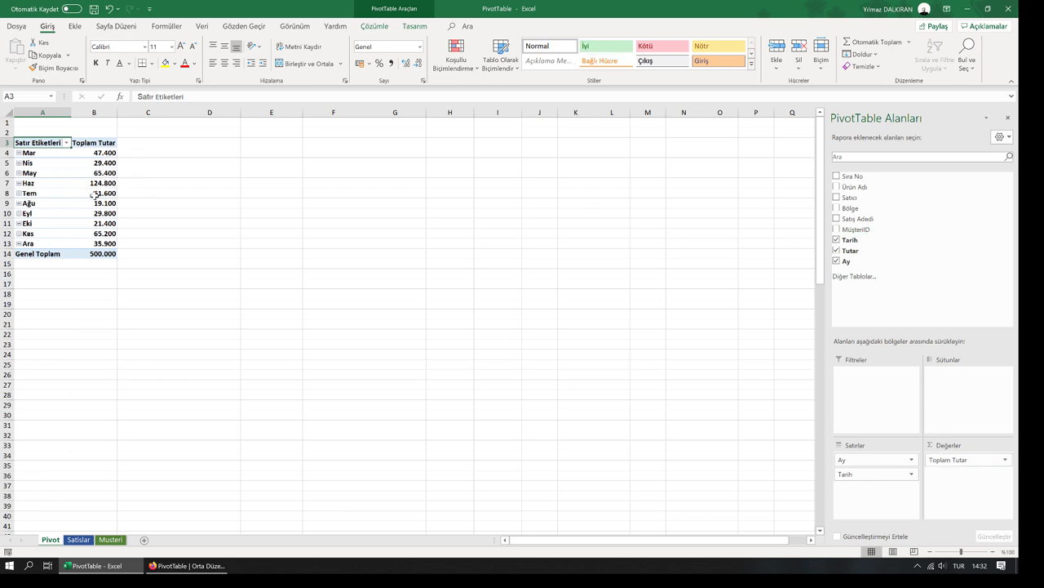
mouse_move(100, 152)
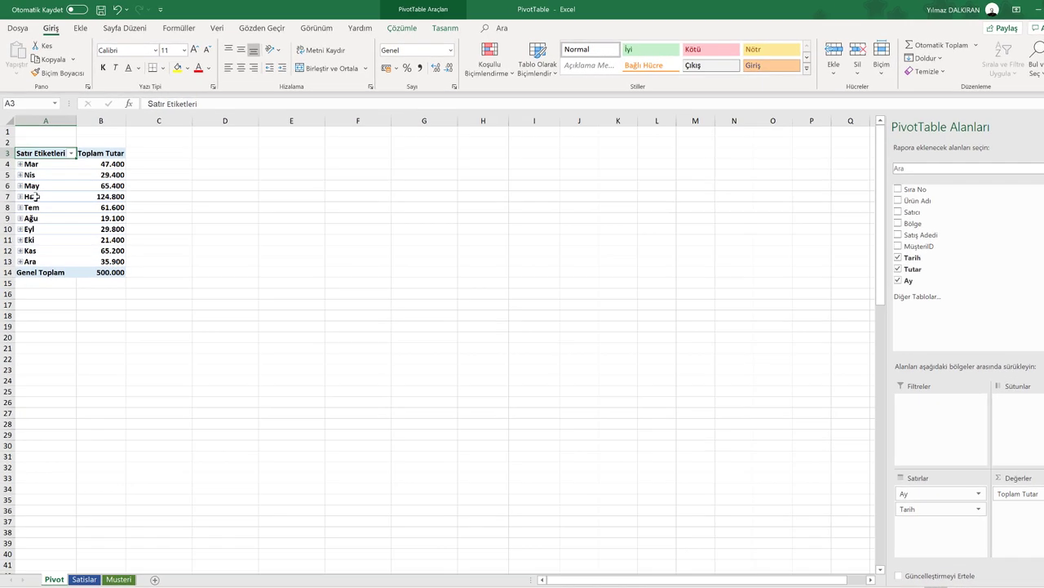
Step: Ungroup the month rows with Grubu Çöz into individual dates
left_click(33, 183)
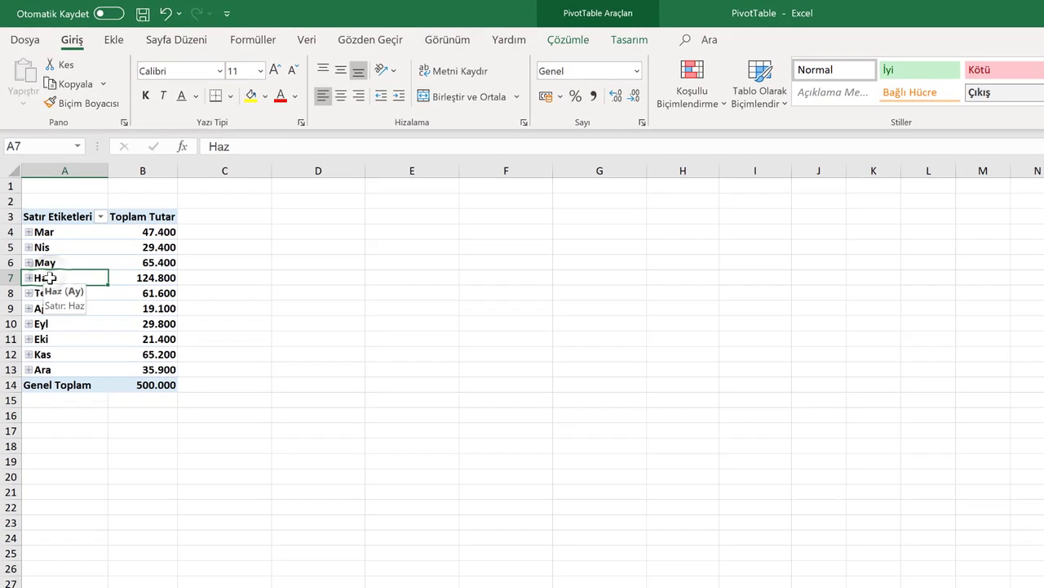
right_click(50, 278)
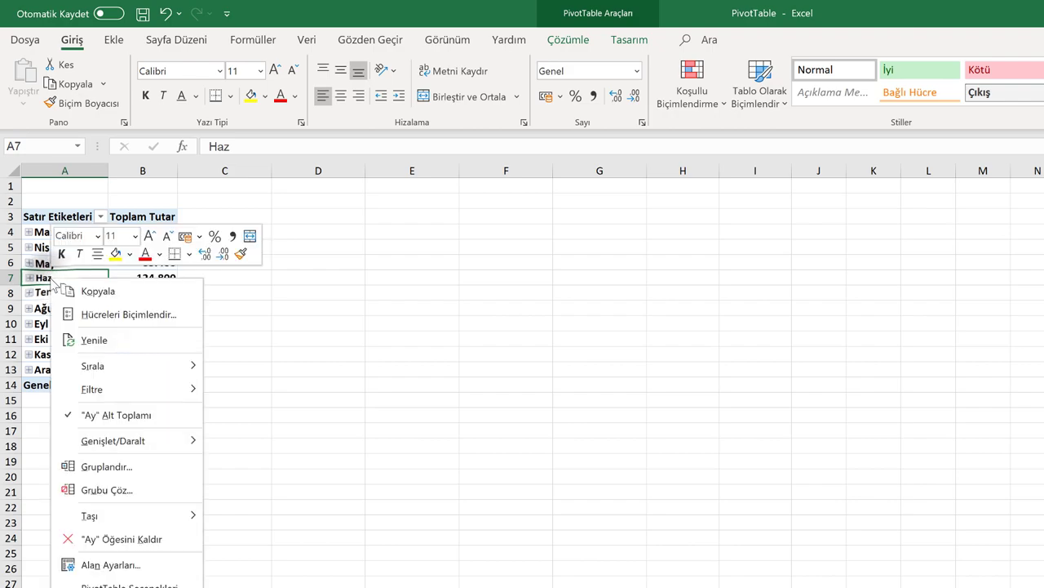
left_click(126, 492)
scroll(122, 314, "down", 6)
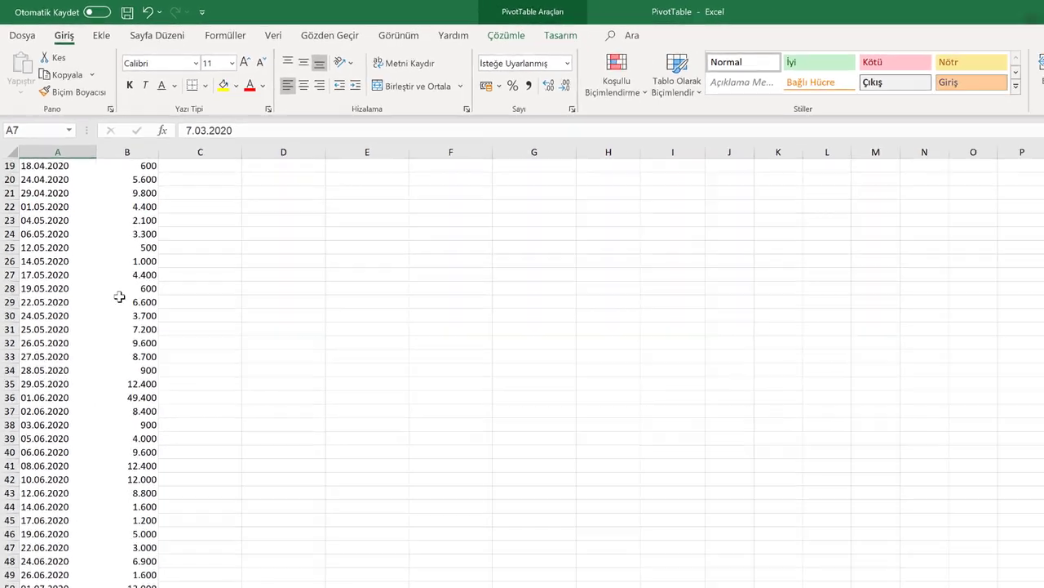
scroll(117, 296, "down", 8)
scroll(88, 220, "down", 15)
scroll(88, 220, "up", 1)
scroll(90, 222, "up", 3)
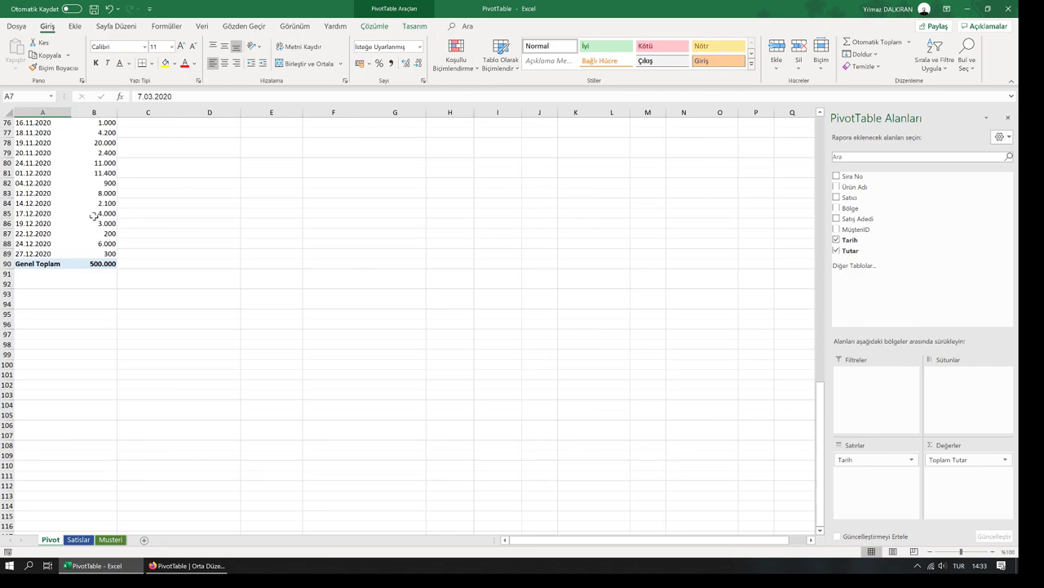
scroll(96, 236, "up", 4)
scroll(104, 247, "up", 15)
scroll(104, 244, "up", 6)
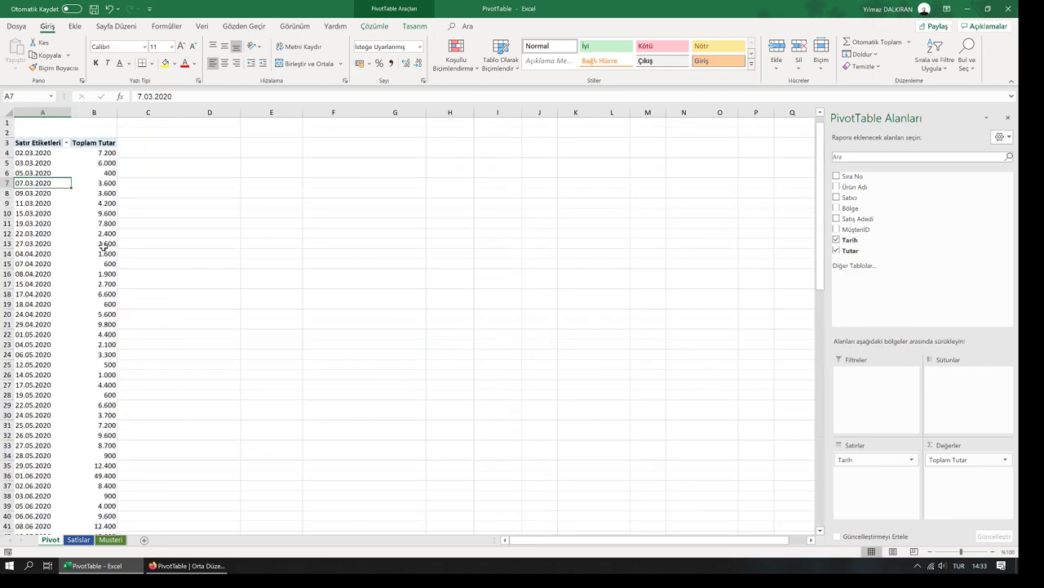
Step: Regroup the dates by Ay alone, giving month rows Mar to Ara
left_click(41, 173)
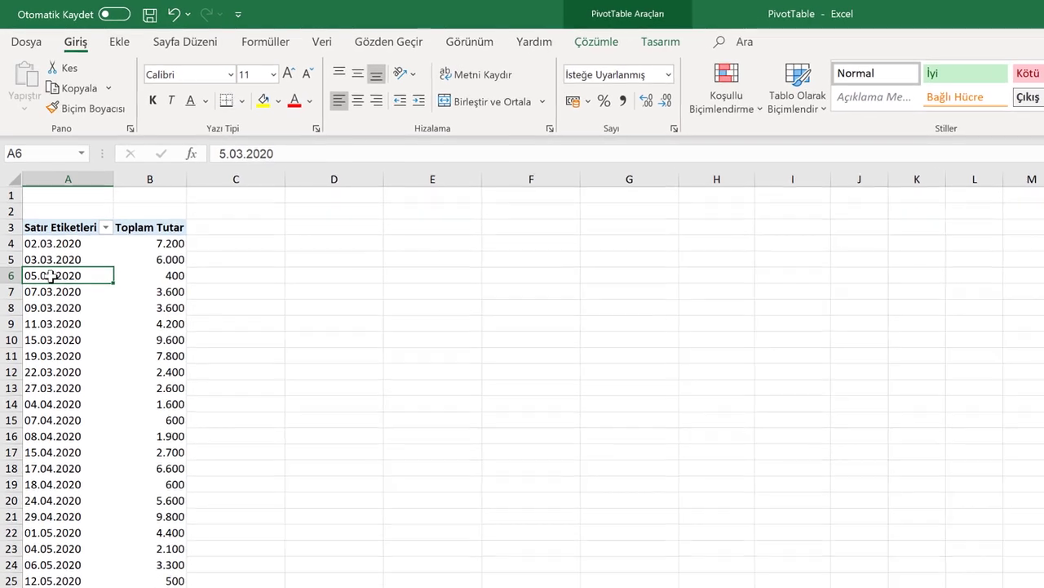
right_click(35, 174)
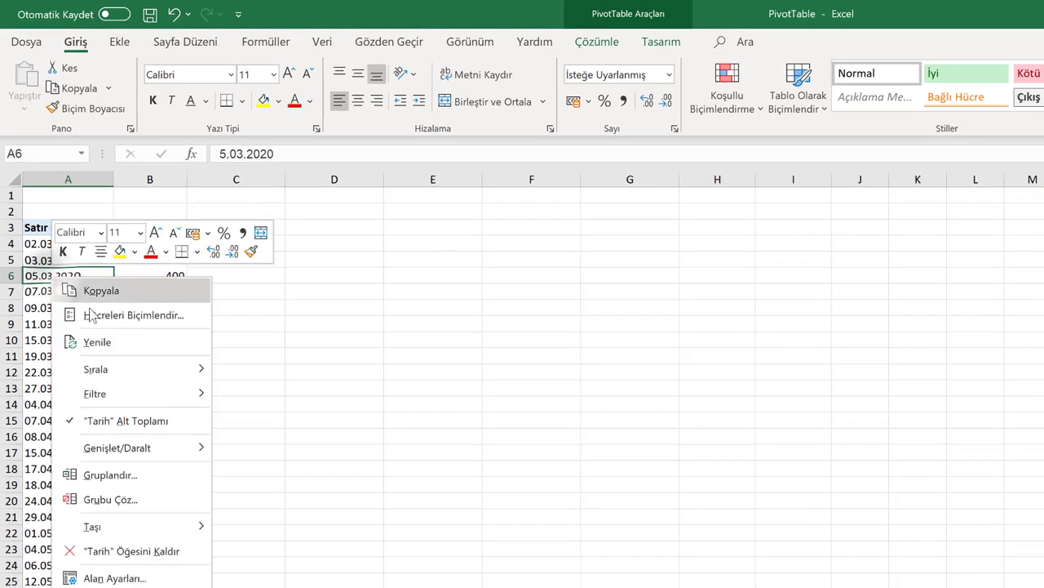
left_click(131, 474)
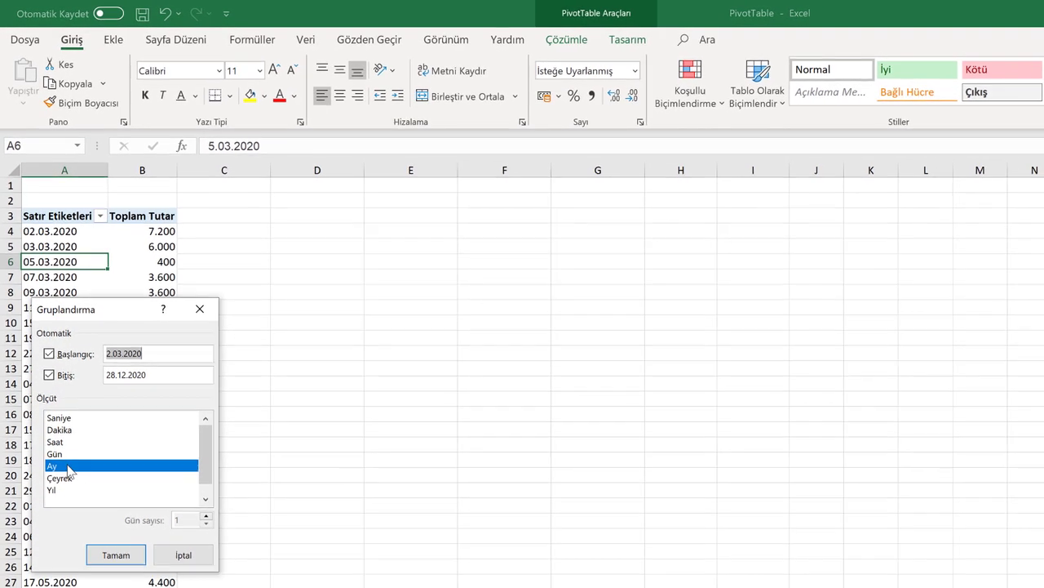
left_click(119, 554)
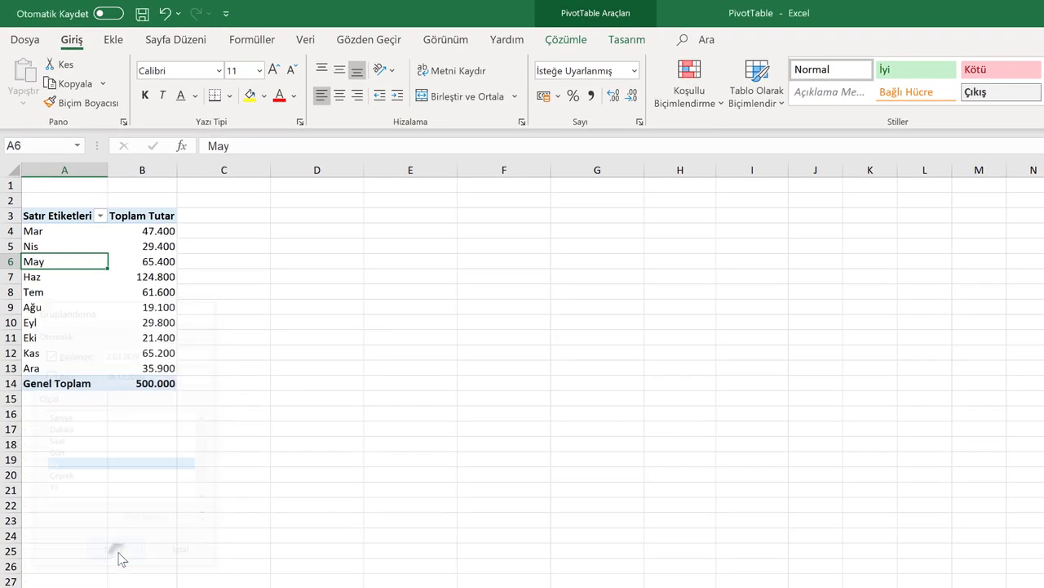
left_click(154, 240)
left_click(70, 268)
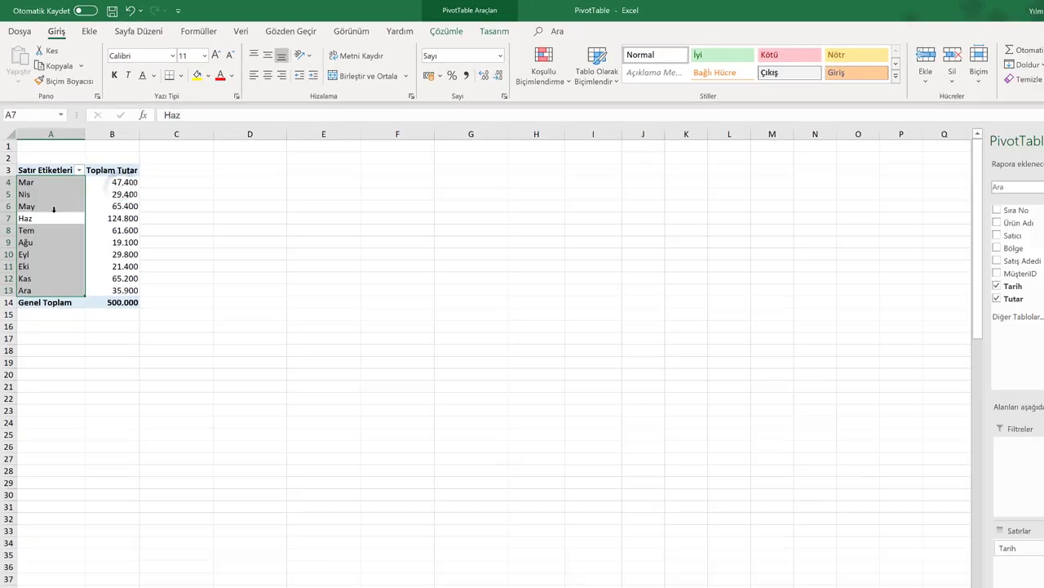
left_click(93, 173)
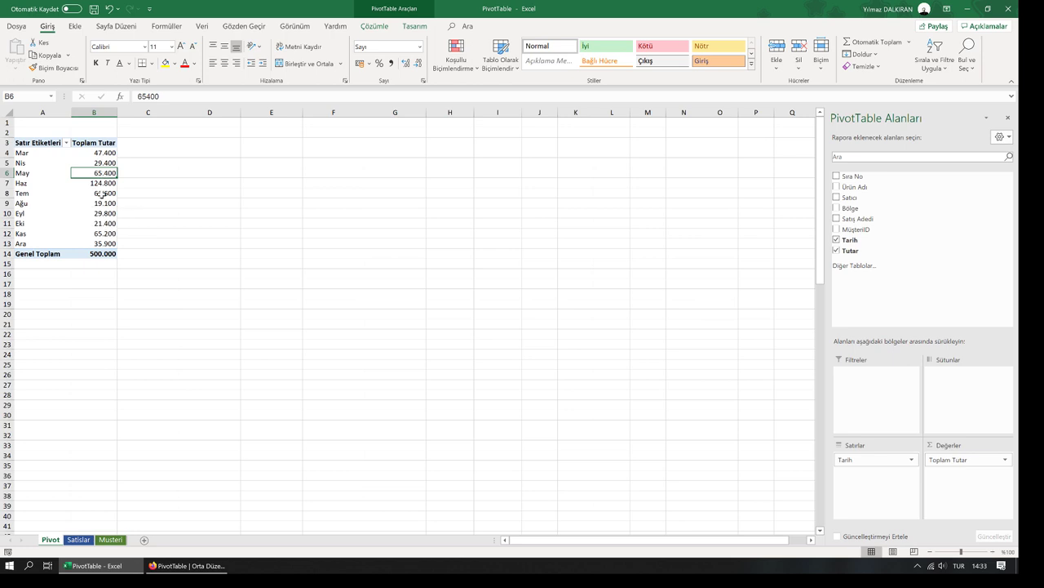
Step: Add Tutar to the values a second time as Toplam Tutar2
left_click(99, 193)
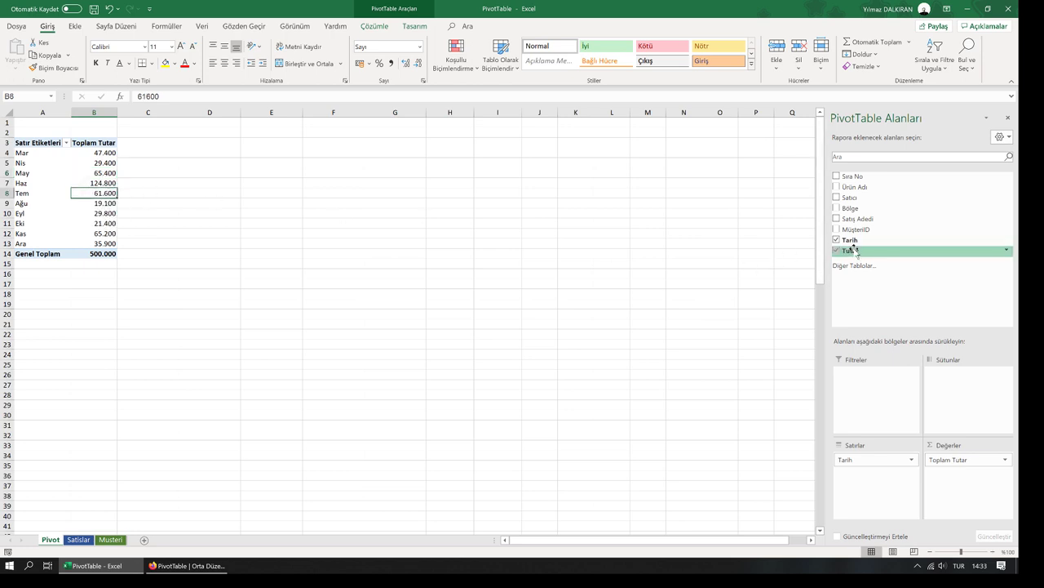
left_click_drag(851, 251, 909, 285)
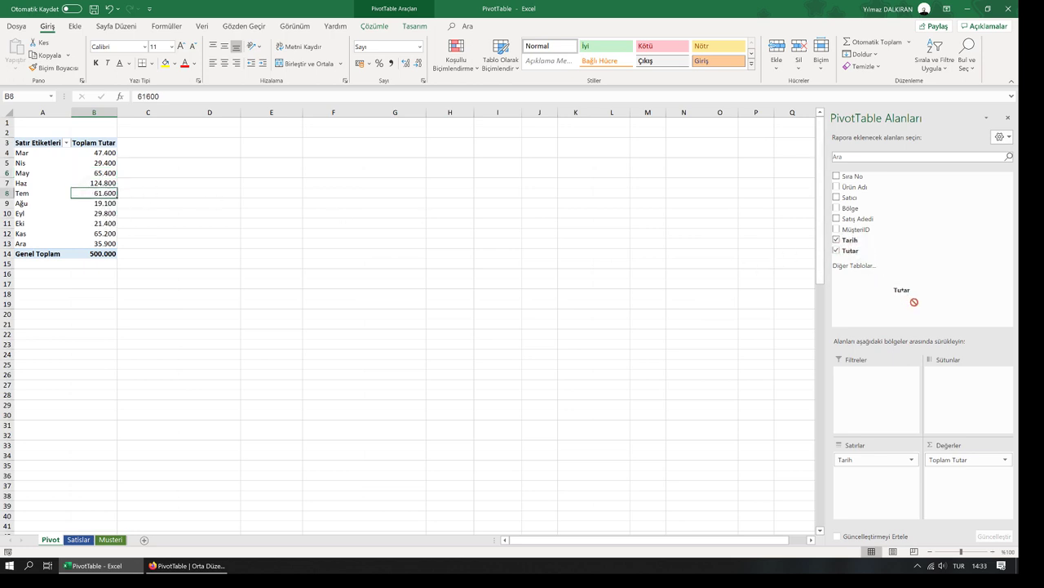
left_click_drag(908, 285, 973, 491)
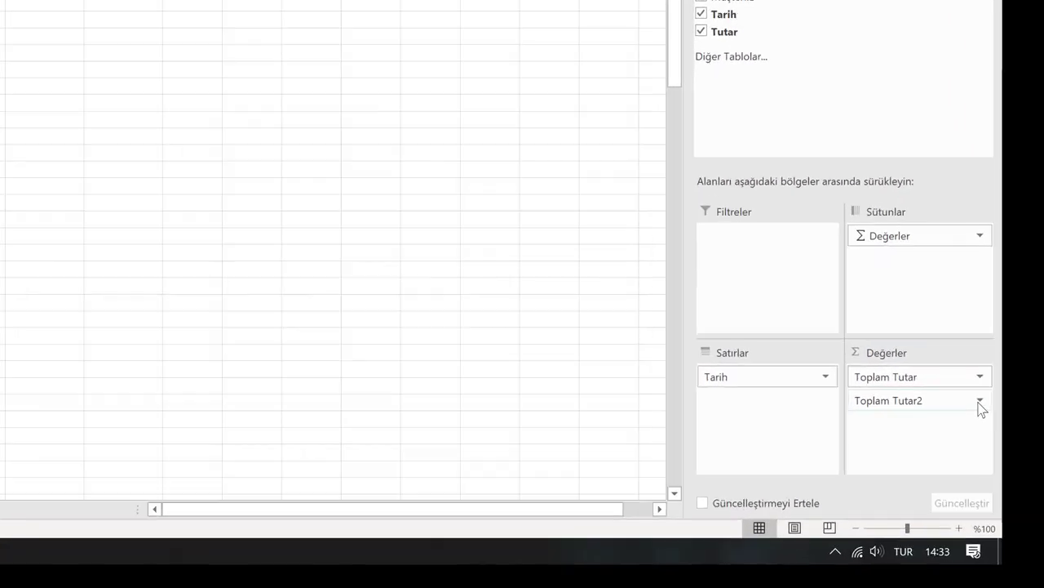
Step: Show Toplam Tutar2 as % Farkı against the previous Tarih month, e.g. Nis -37,97%
left_click(979, 401)
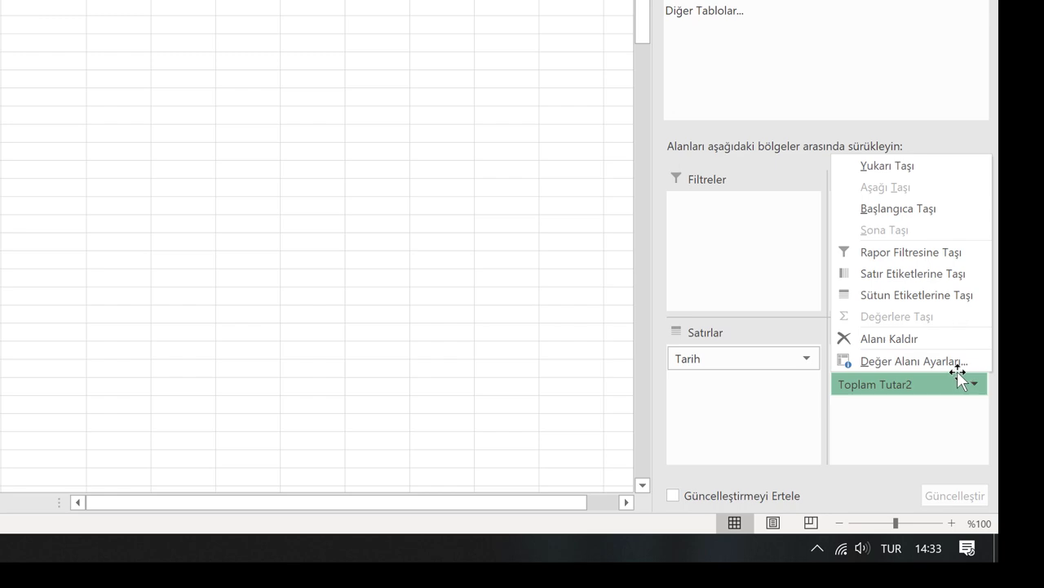
left_click(957, 367)
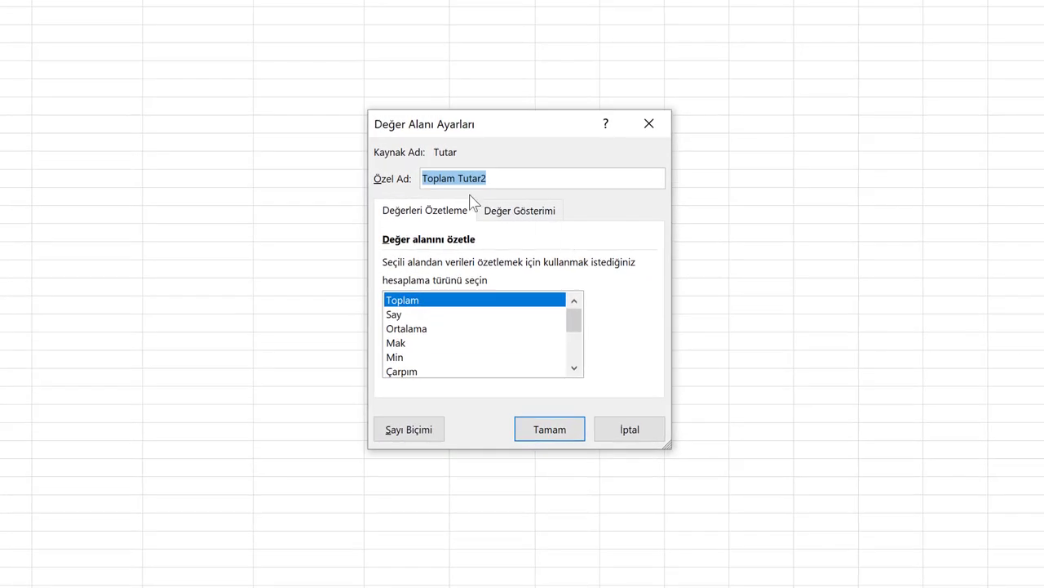
left_click(515, 219)
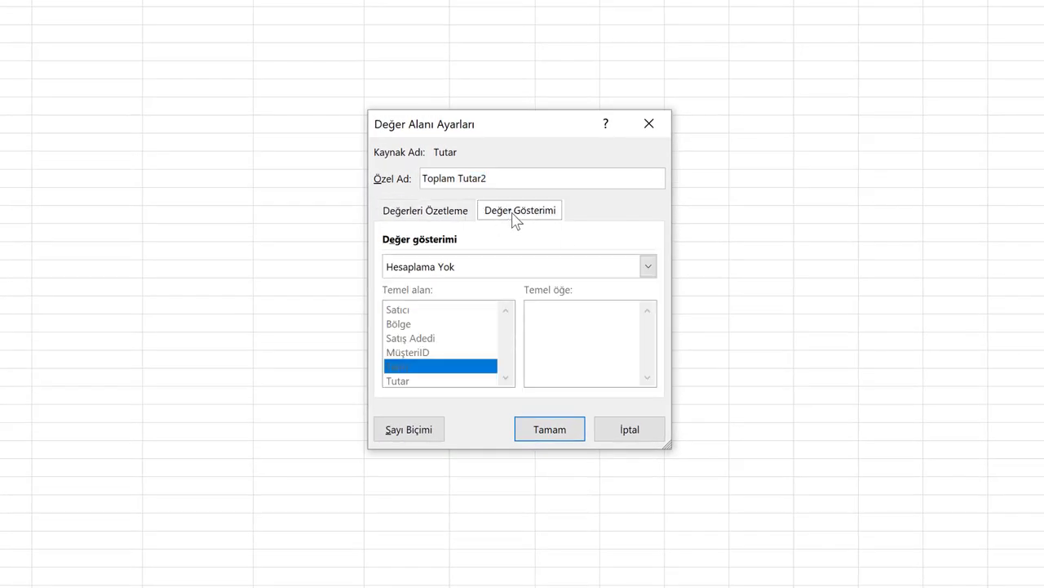
left_click(448, 272)
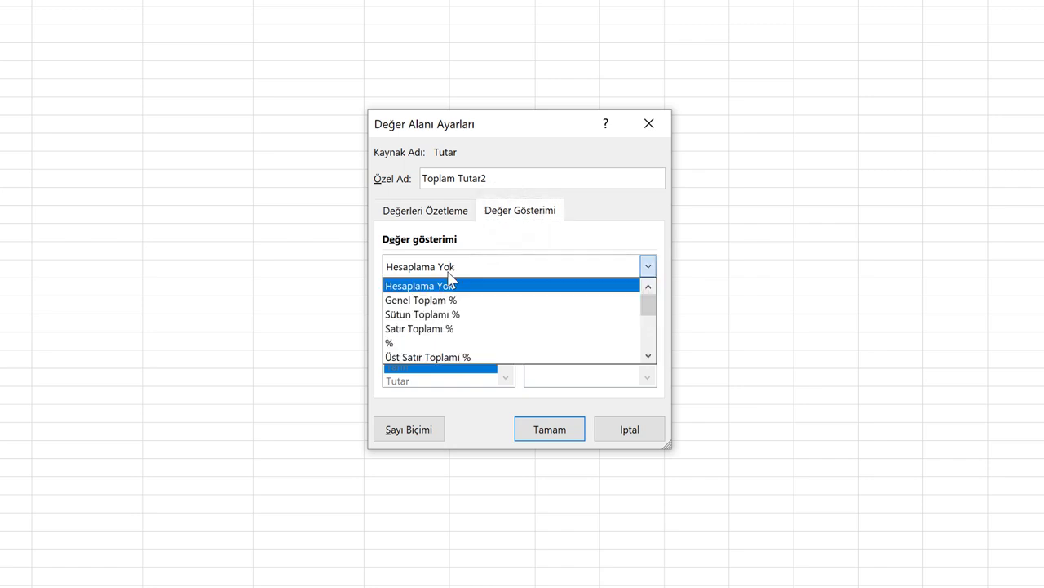
scroll(468, 327, "down", 2)
scroll(470, 327, "down", 2)
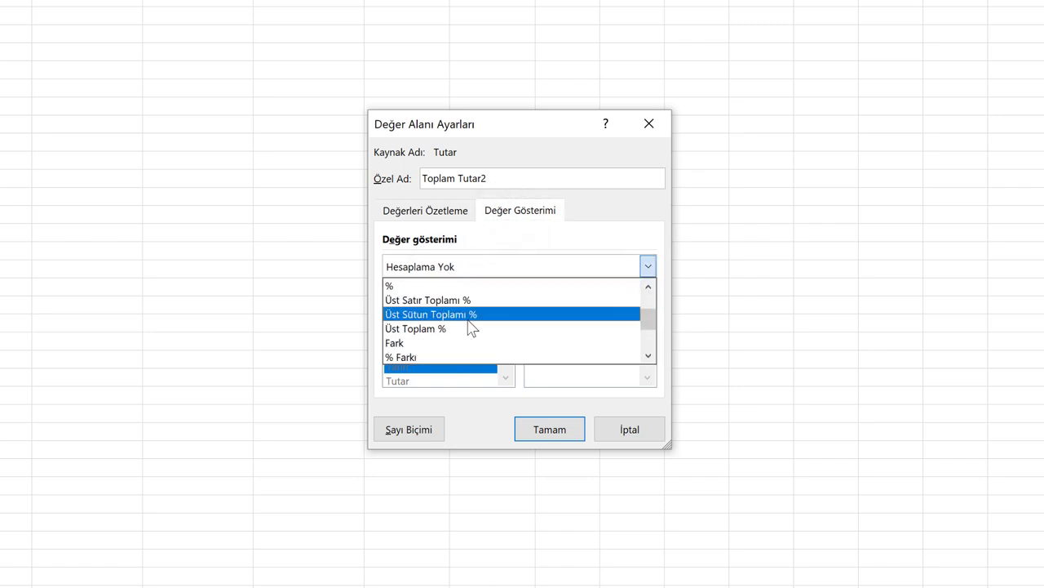
scroll(470, 326, "down", 1)
left_click(408, 345)
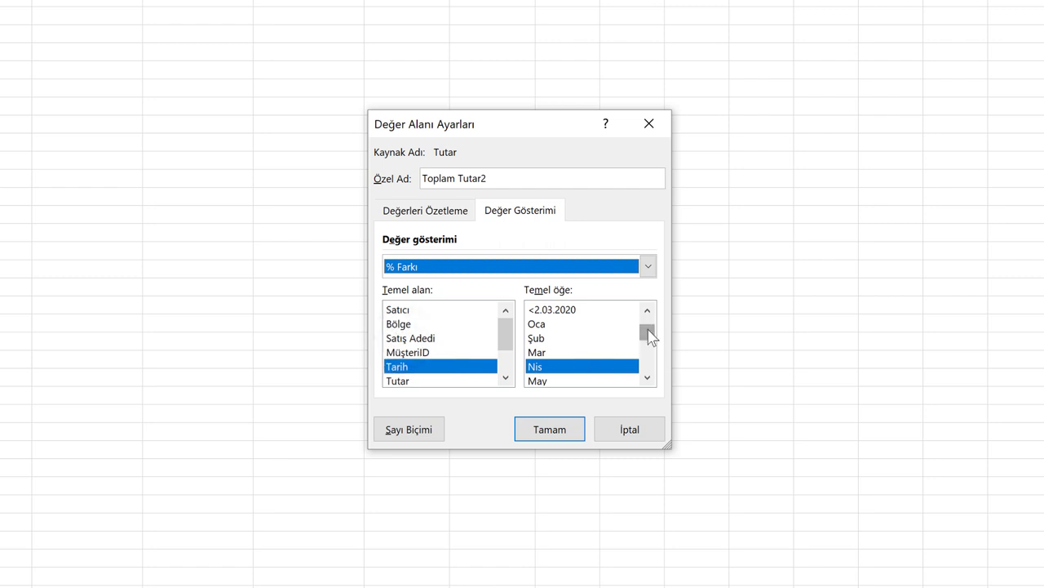
left_click_drag(650, 337, 647, 325)
left_click(584, 310)
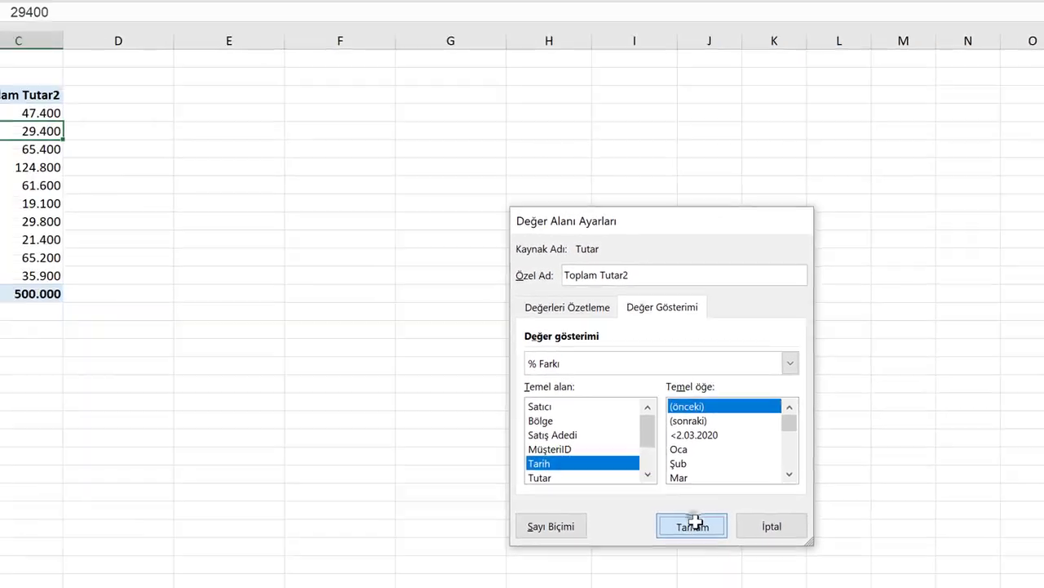
left_click(693, 524)
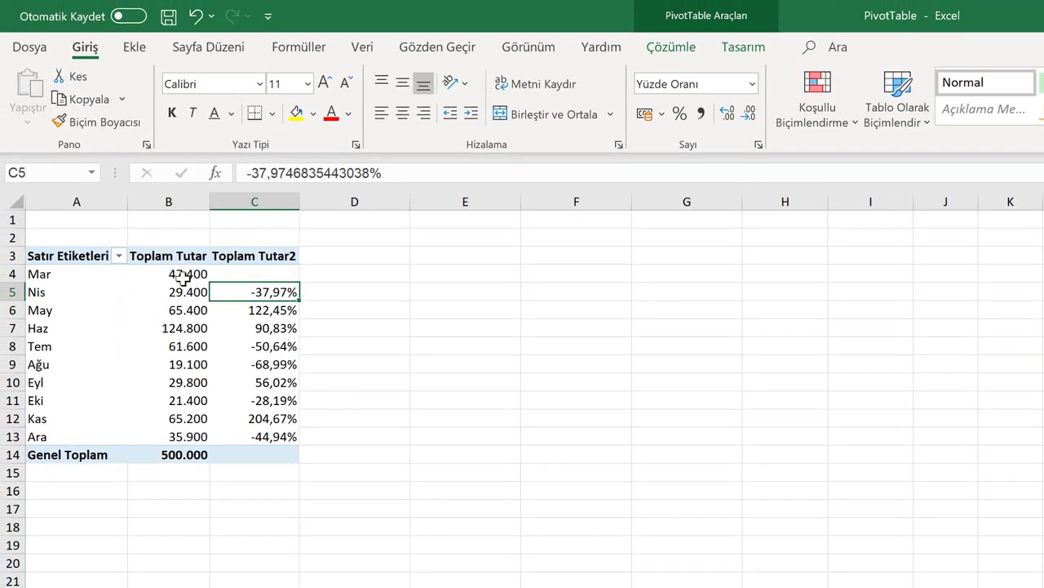
Step: Inspect the Nis total of 29.400 and the May and Nis percentage differences
left_click(195, 292)
left_click(263, 313)
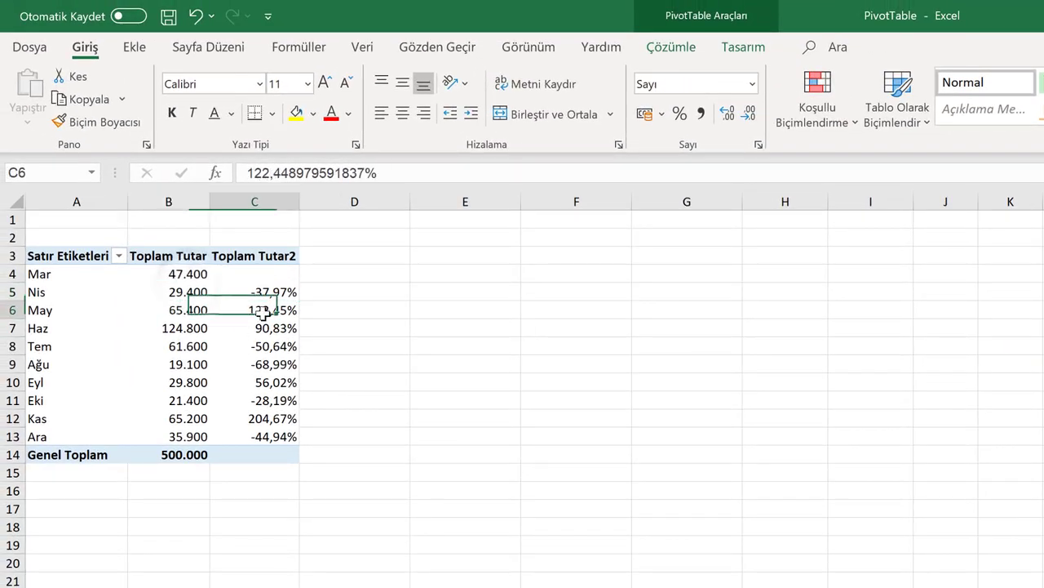
left_click(259, 291)
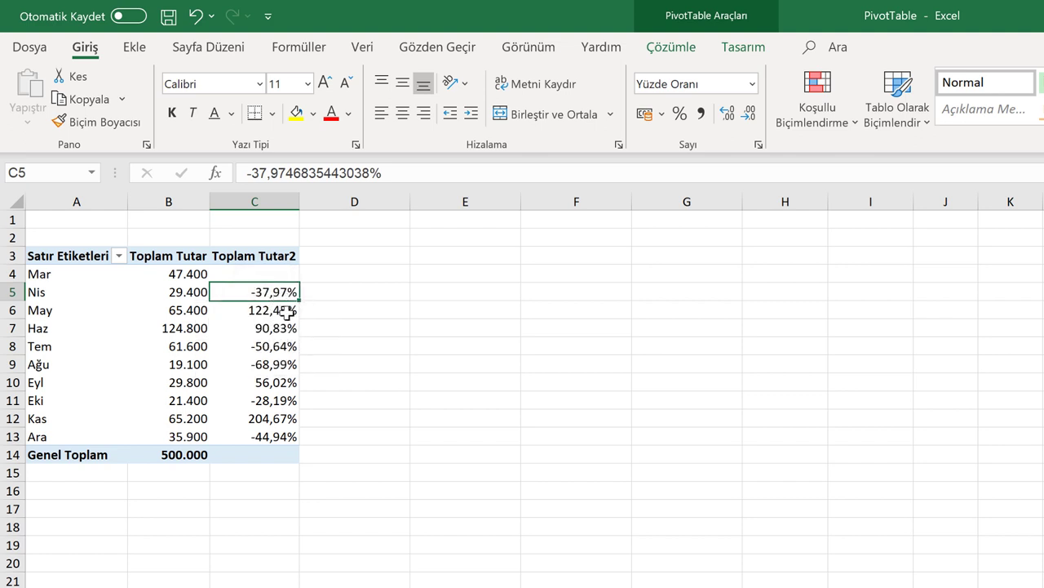
Step: Remove both decimal places from the C5:C13 percentages, giving Nis -38%
left_click_drag(284, 294, 275, 435)
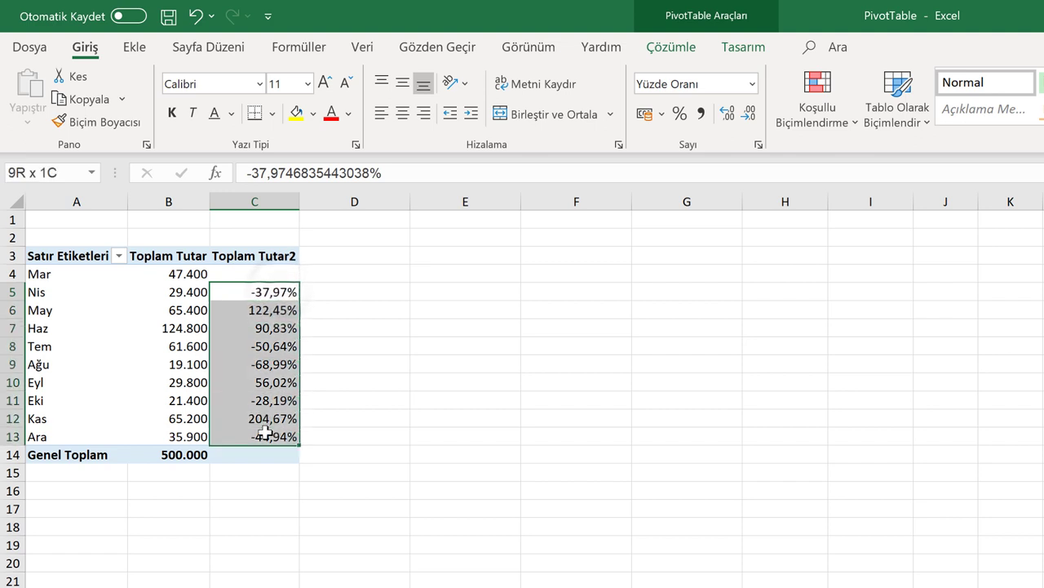
left_click(748, 114)
left_click(748, 114)
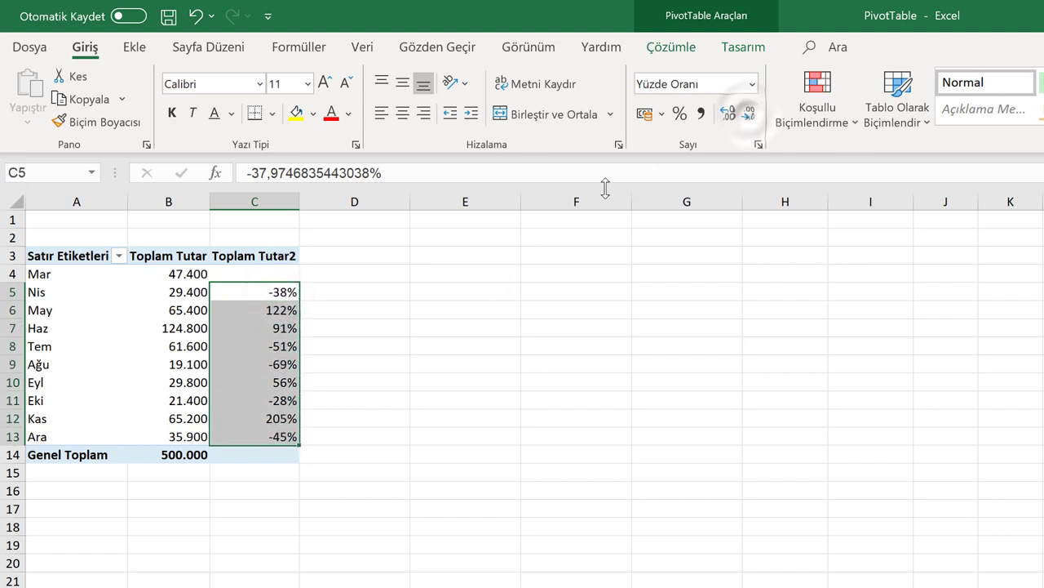
left_click(275, 346)
left_click(196, 304)
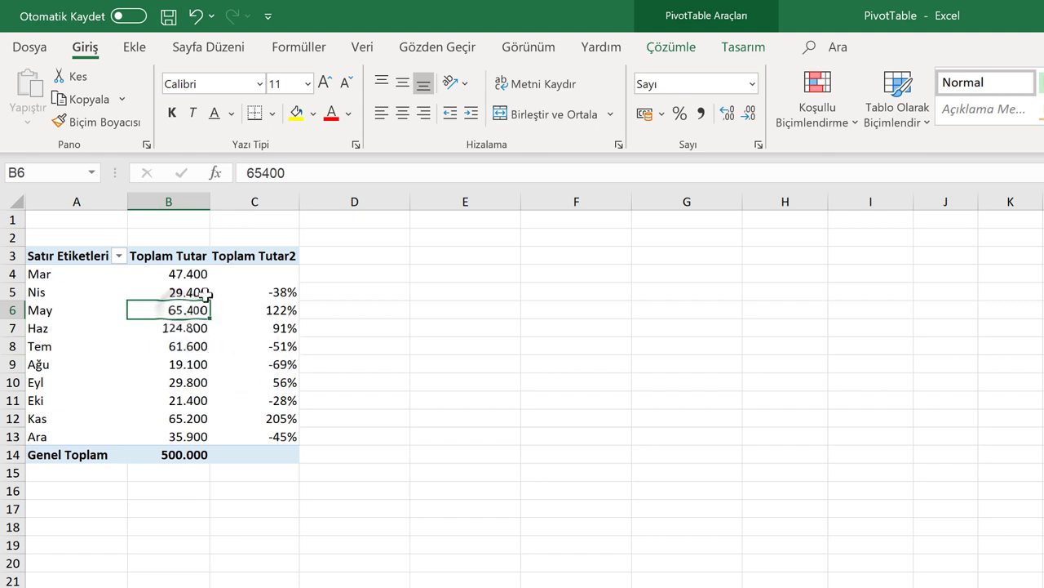
left_click(289, 309)
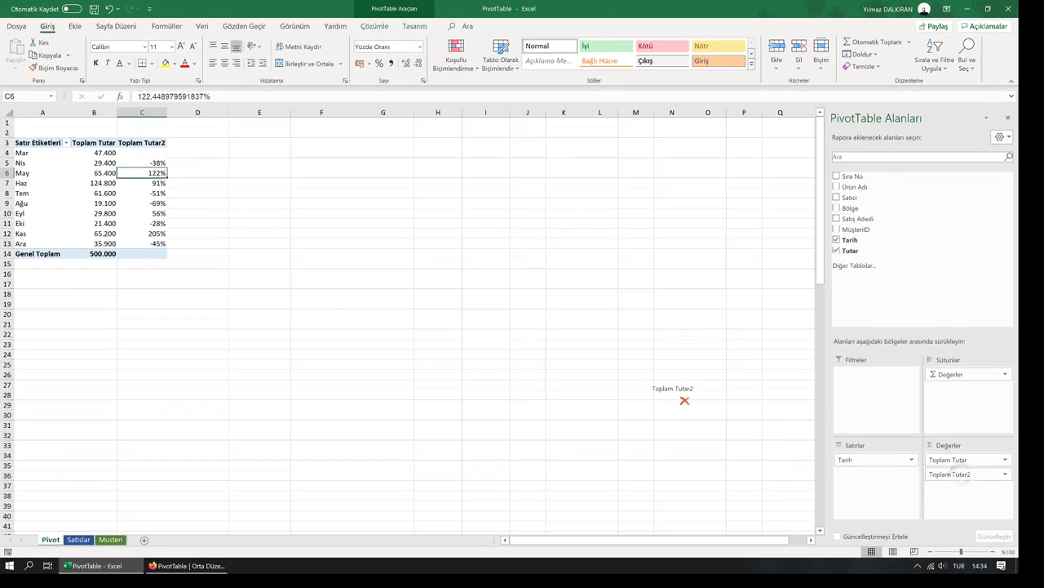
Step: Drop Toplam Tutar2, ungroup the months into dates like 05.03.2020, and go to Satislar
left_click_drag(950, 475, 683, 401)
mouse_move(952, 459)
left_mouse_down()
mouse_move(957, 467)
mouse_move(393, 287)
left_mouse_up()
left_click(45, 163)
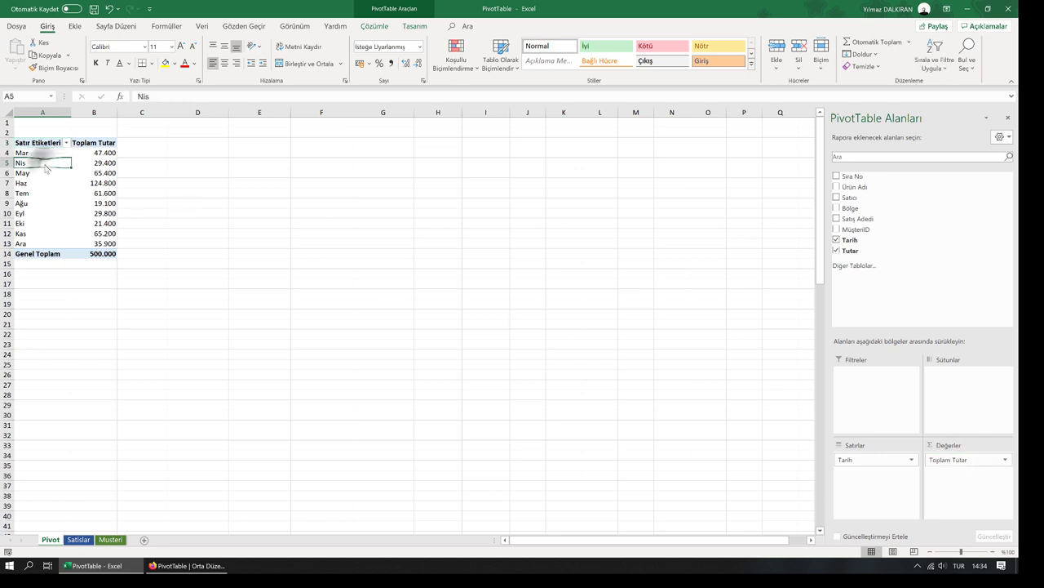
right_click(45, 163)
left_click(86, 304)
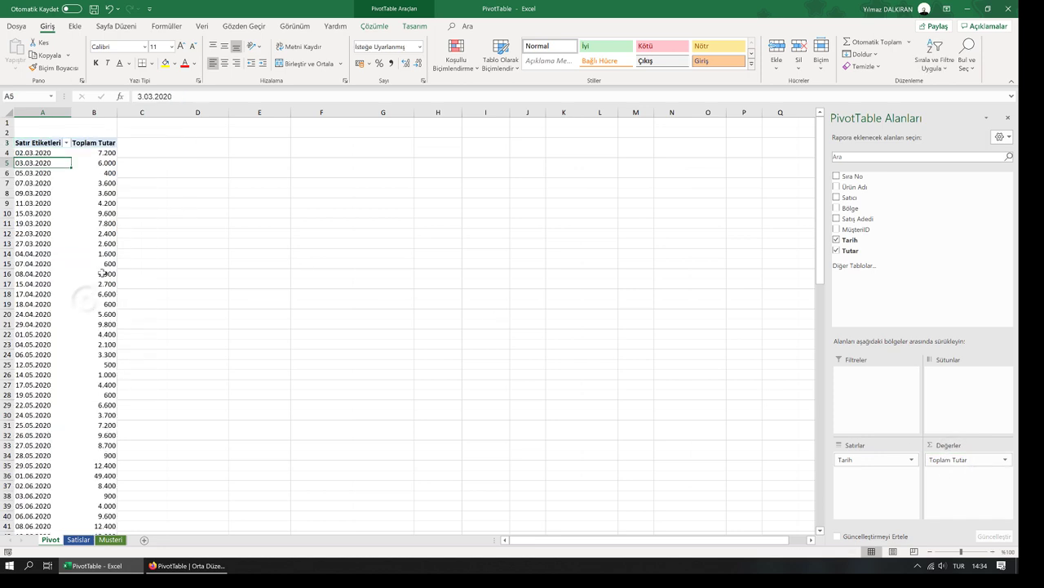
left_click(109, 172)
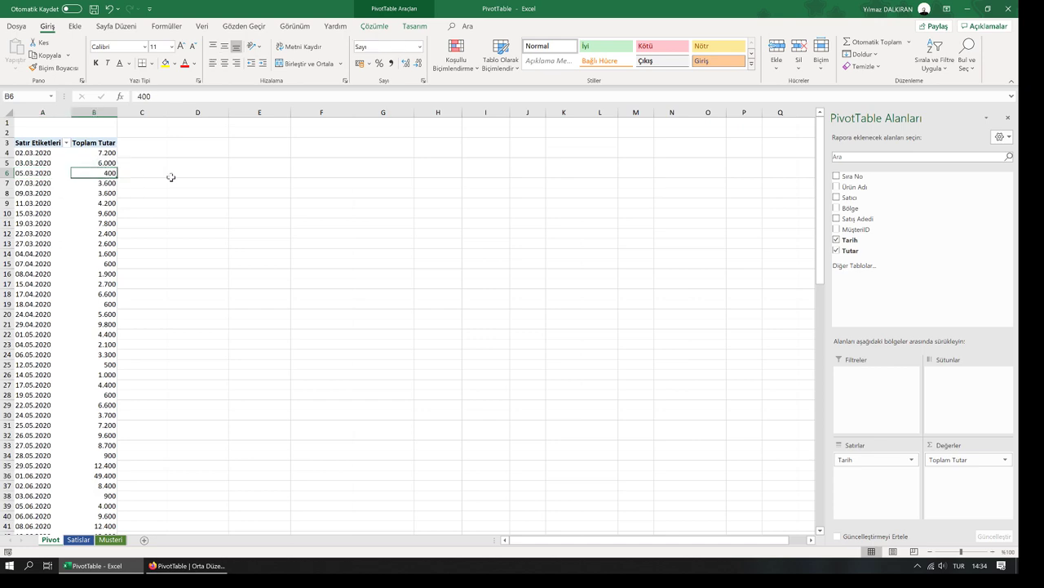
left_click(79, 539)
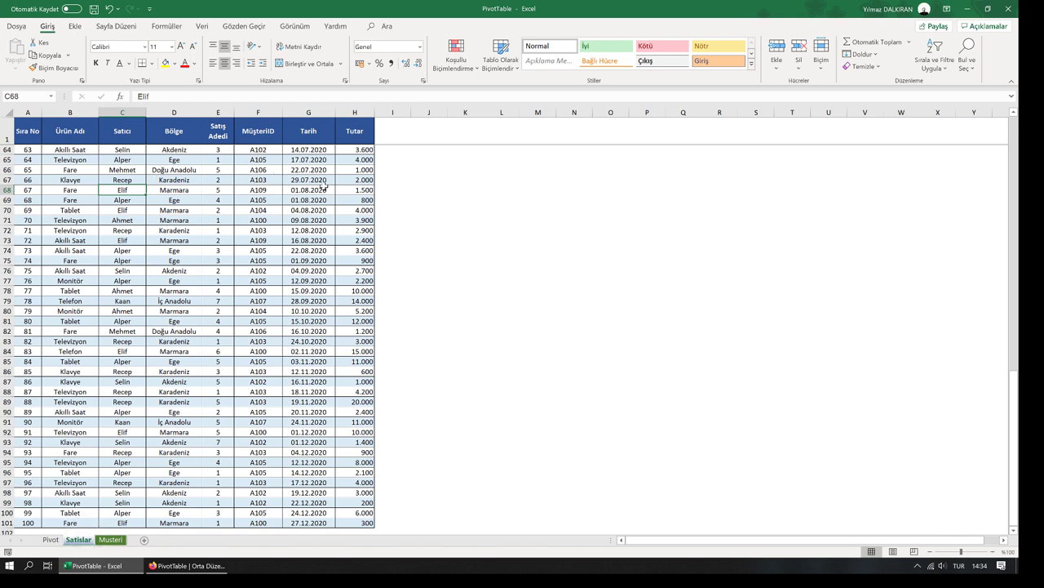
Step: Change the Satislar amount in cell H7 from 400 to 8800
scroll(324, 187, "up", 6)
scroll(324, 187, "up", 15)
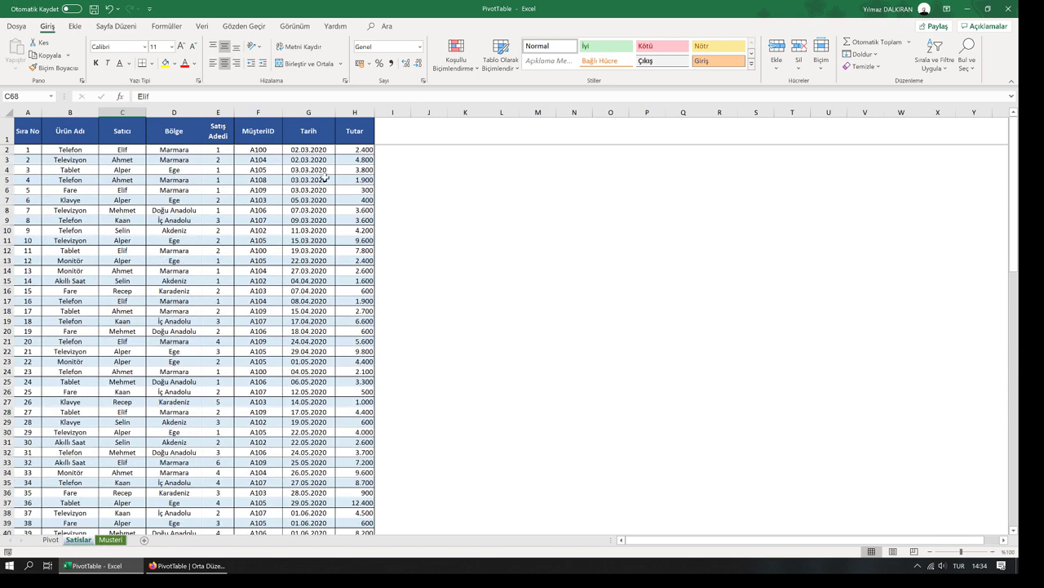
left_click(347, 200)
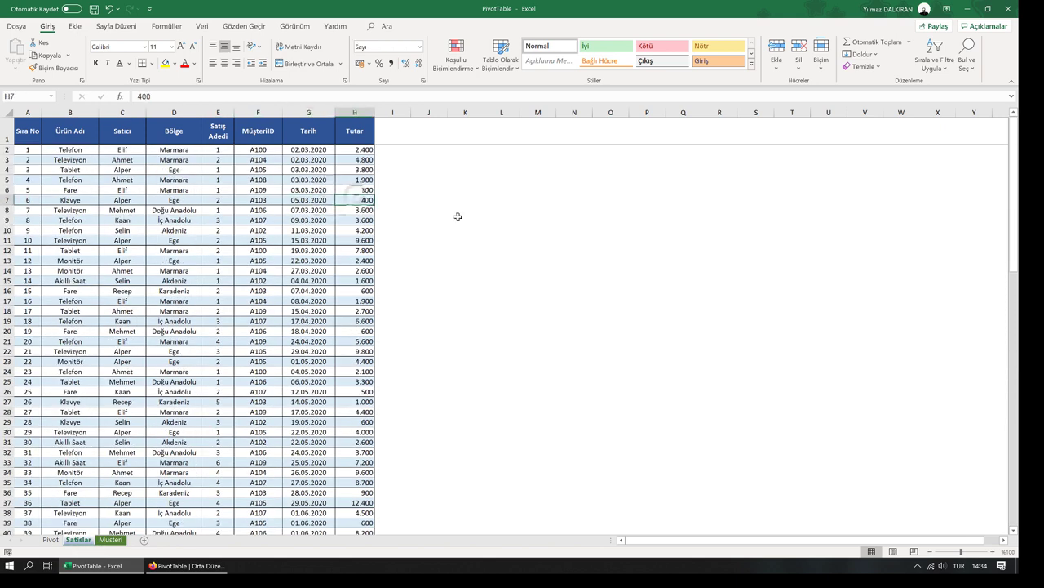
type("88")
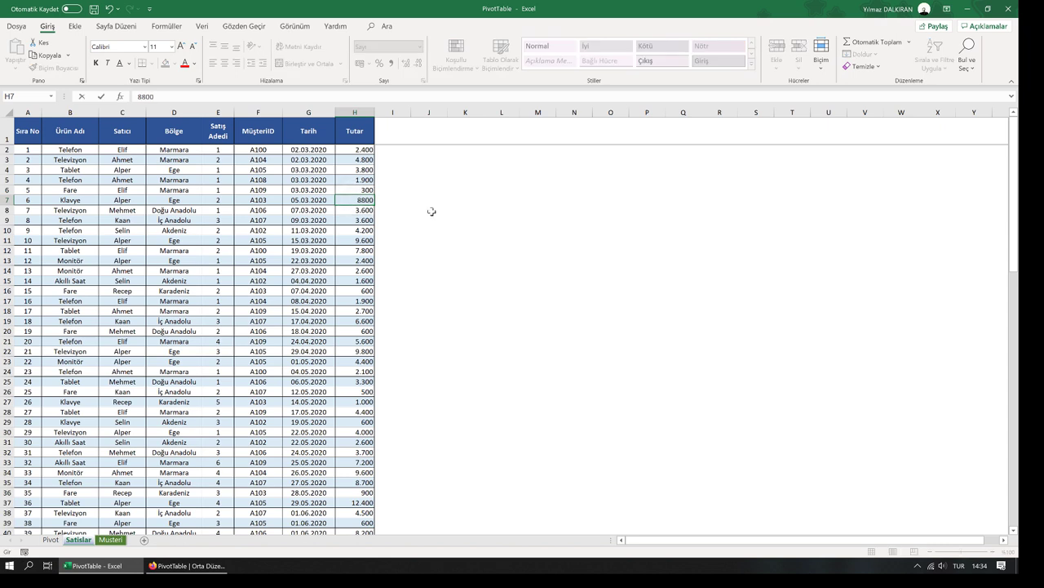
left_click(432, 212)
left_click(357, 201)
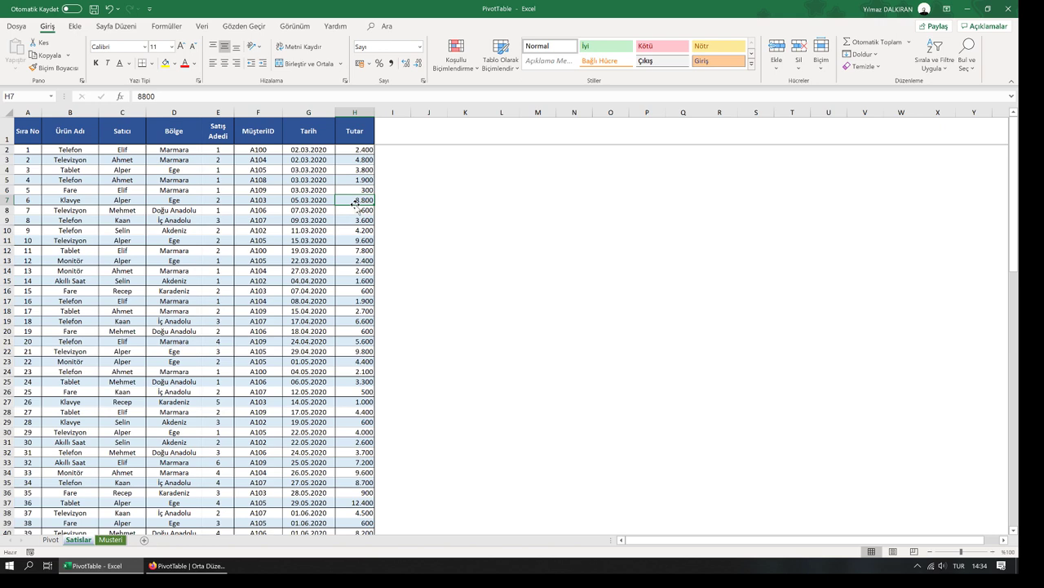
Step: Return to the Pivot sheet, where the 05.03.2020 total still shows 400
left_click(51, 539)
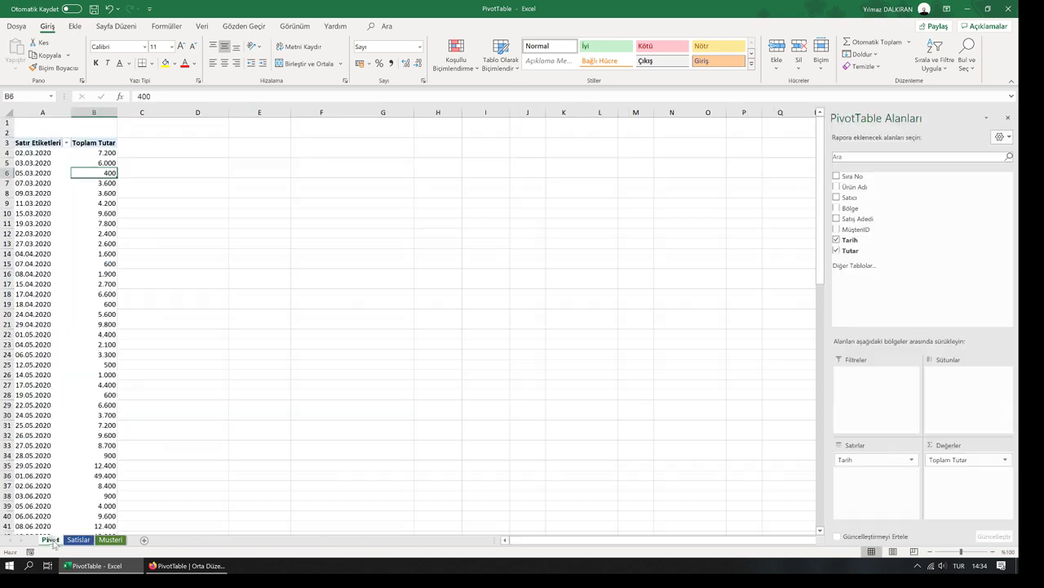
left_click(142, 177)
left_click(106, 174)
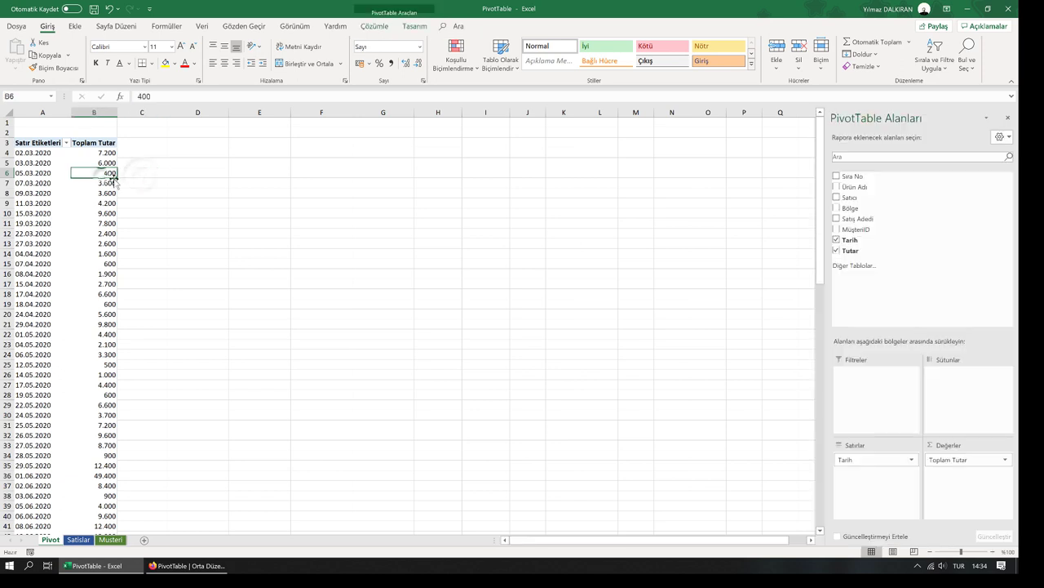
mouse_move(83, 175)
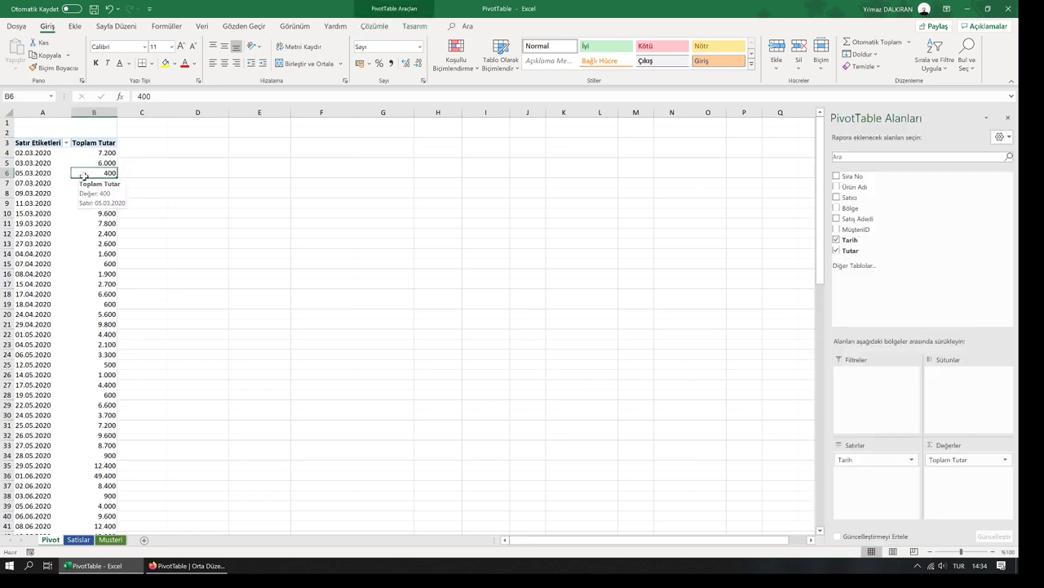
Step: Refresh the PivotTable from the Analyze ribbon so 05.03.2020 shows 8.800
left_click(380, 26)
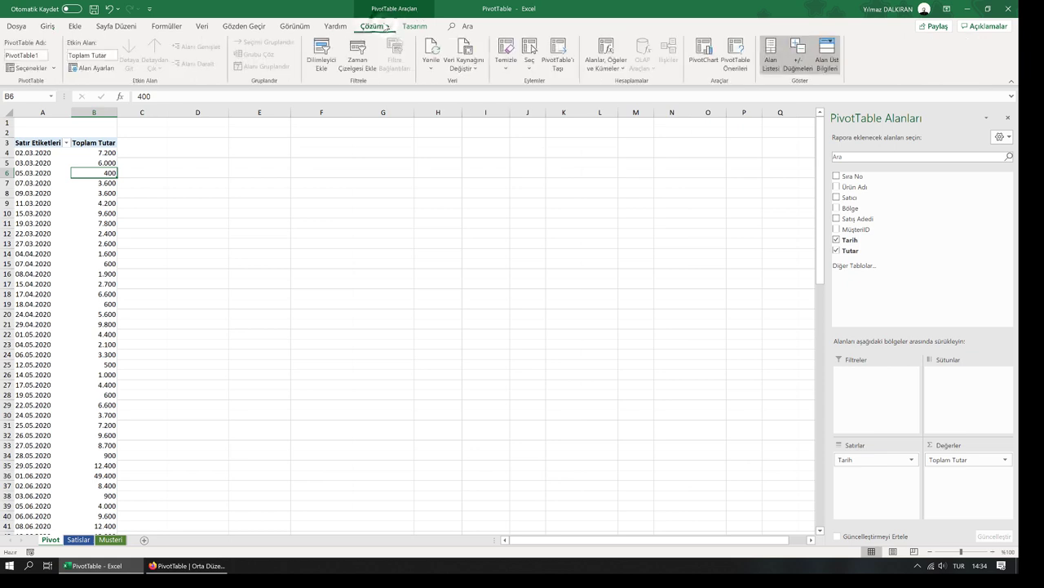
left_click(434, 49)
mouse_move(101, 176)
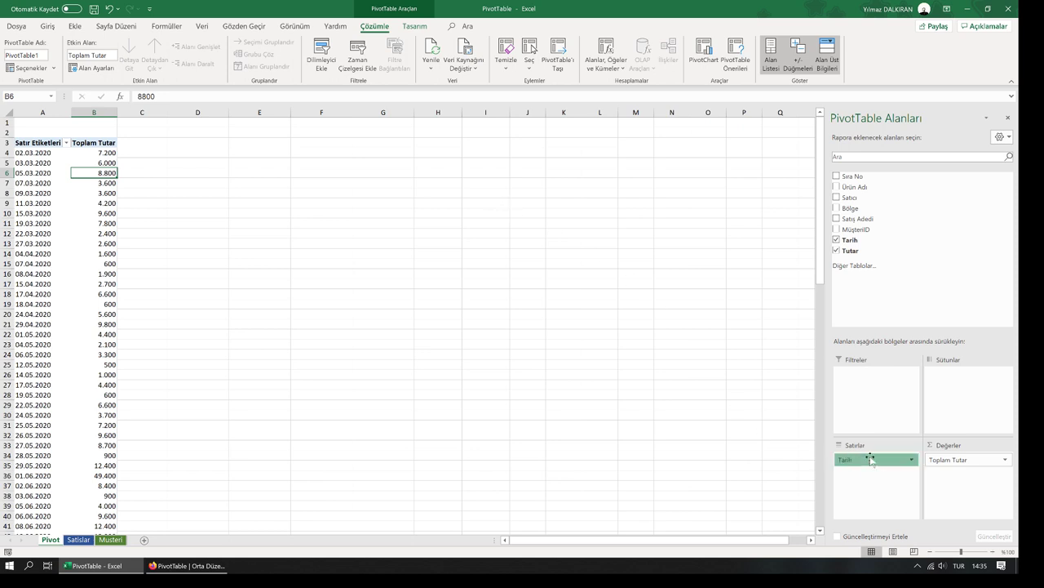
Step: Remove Tarih and Toplam Tutar, then place Satıcı in rows, Tutar in values, Bölge in filters
left_click_drag(852, 456, 747, 433)
left_click_drag(955, 460, 751, 412)
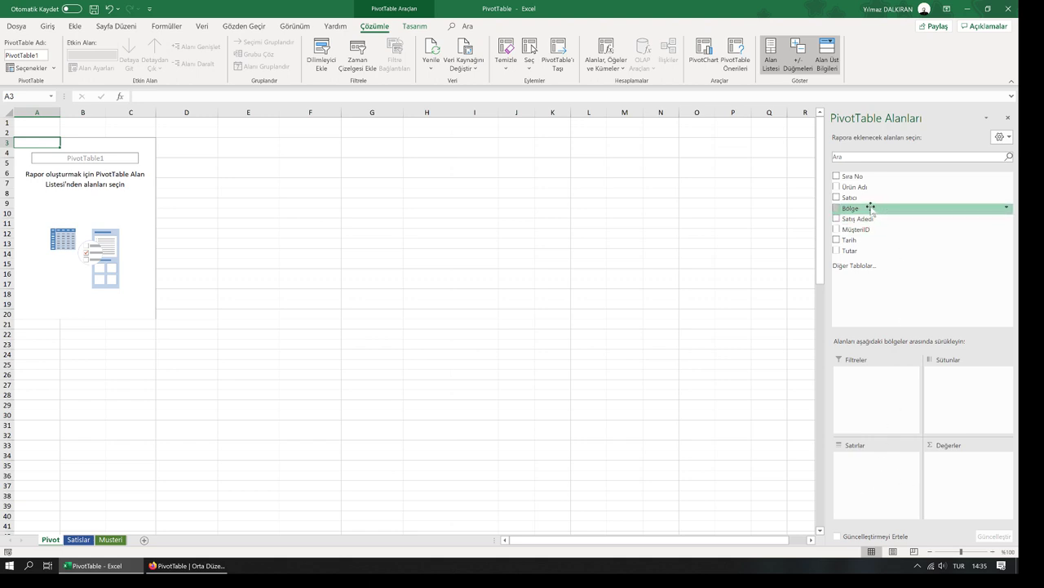
left_click_drag(853, 198, 864, 481)
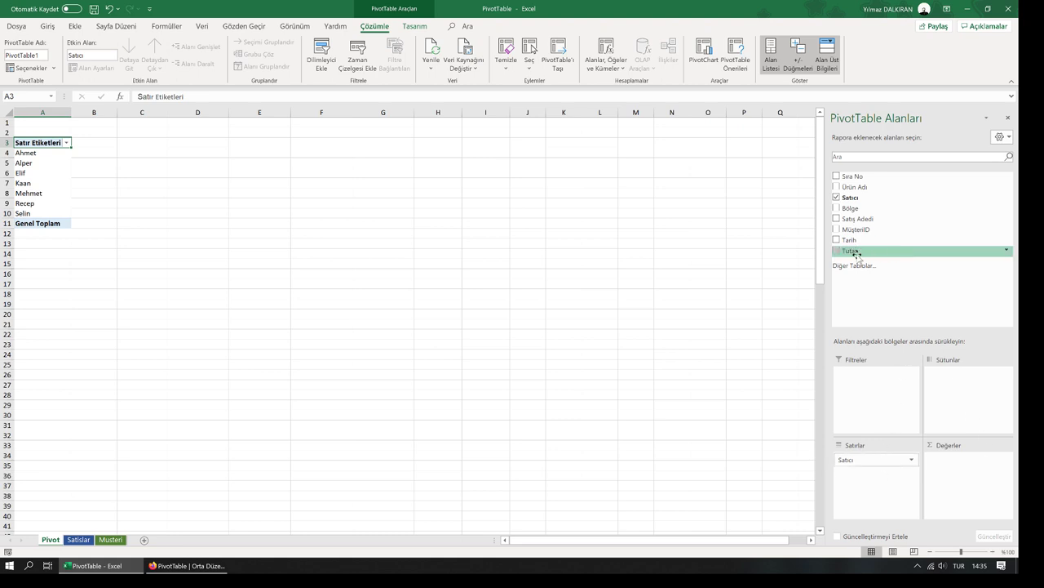
left_click_drag(855, 254, 971, 488)
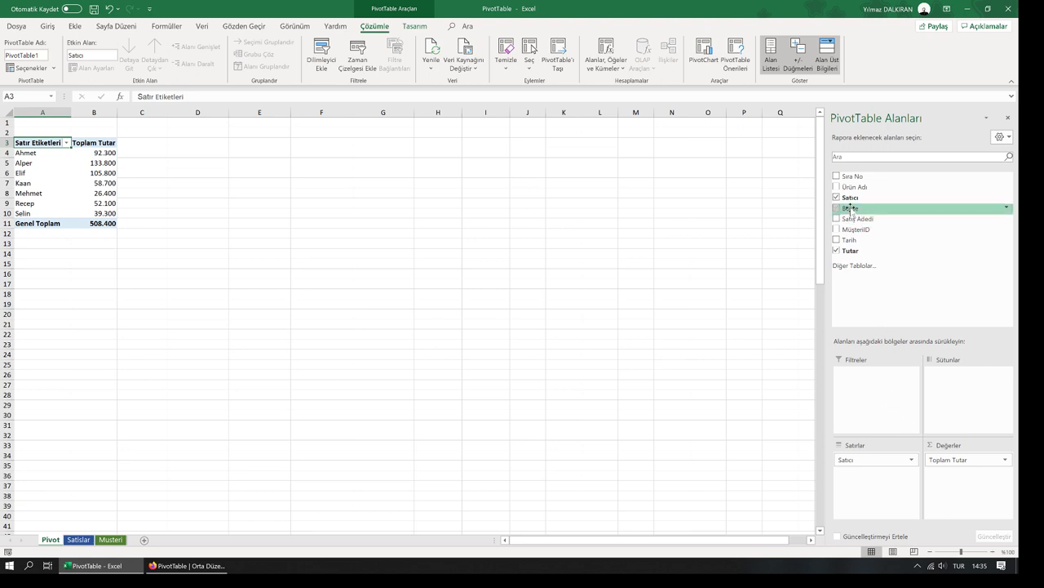
left_click_drag(852, 209, 863, 395)
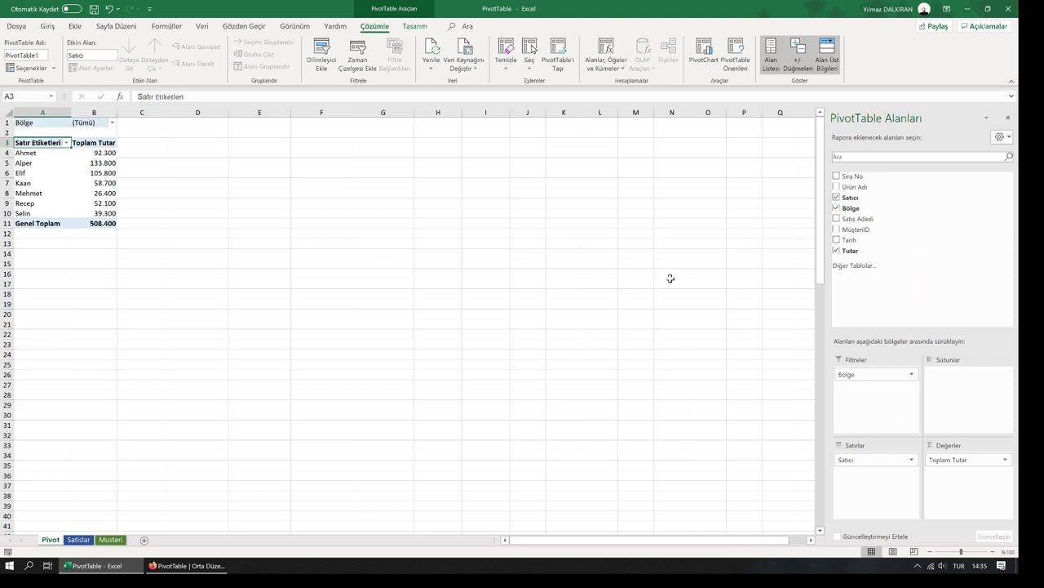
Step: Filter Bölge to Akdeniz and Ege only, and spread Ürün Adı across the columns
left_click(113, 123)
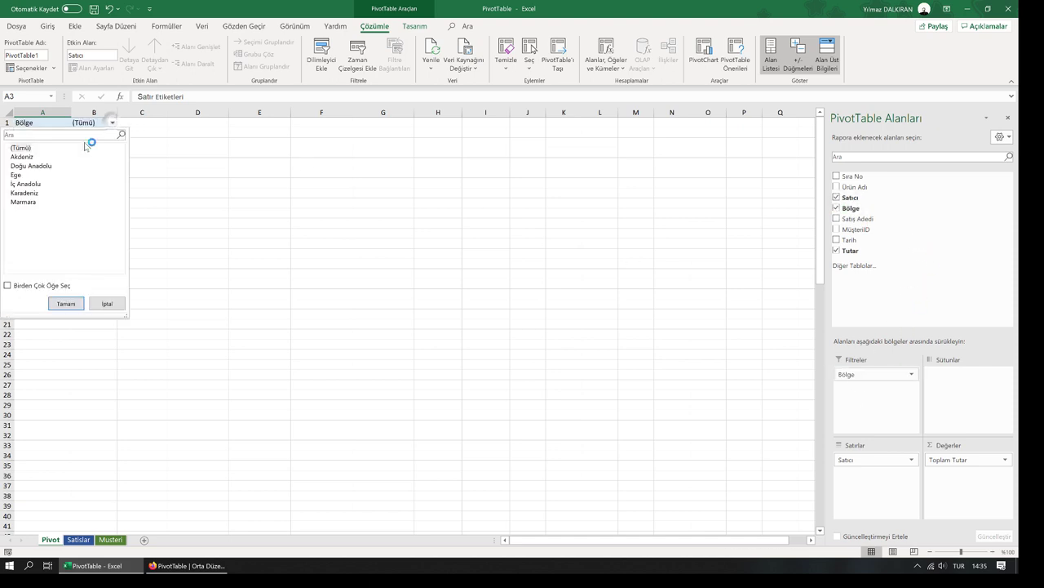
left_click(8, 285)
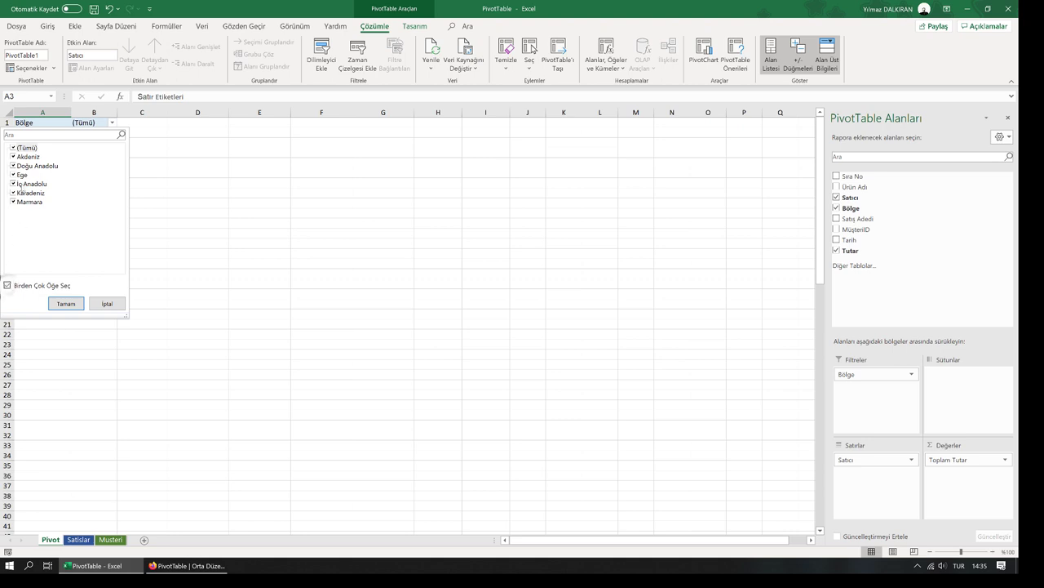
left_click(13, 166)
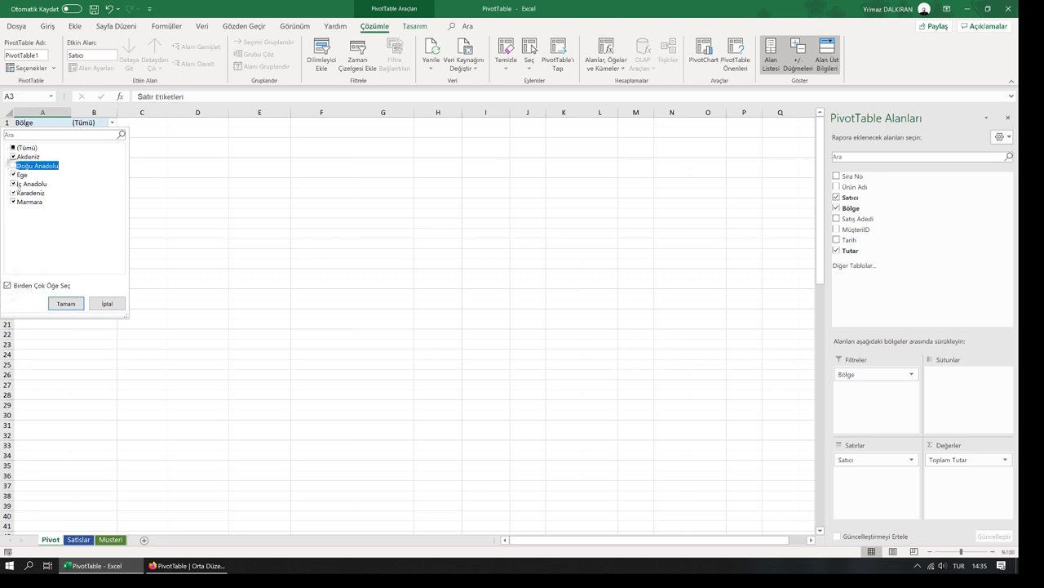
left_click(13, 183)
left_click(13, 193)
left_click(13, 202)
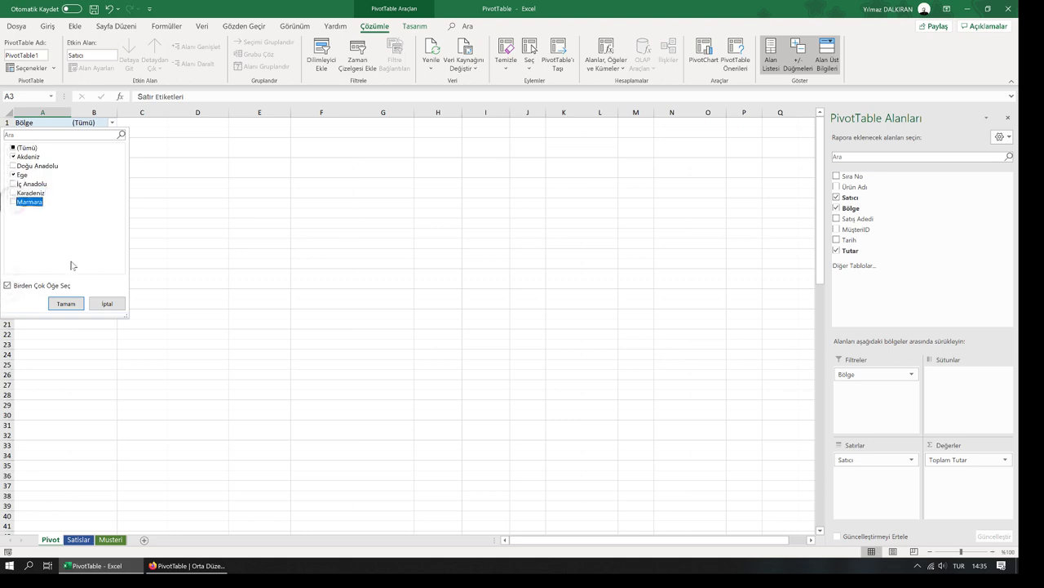
left_click(66, 303)
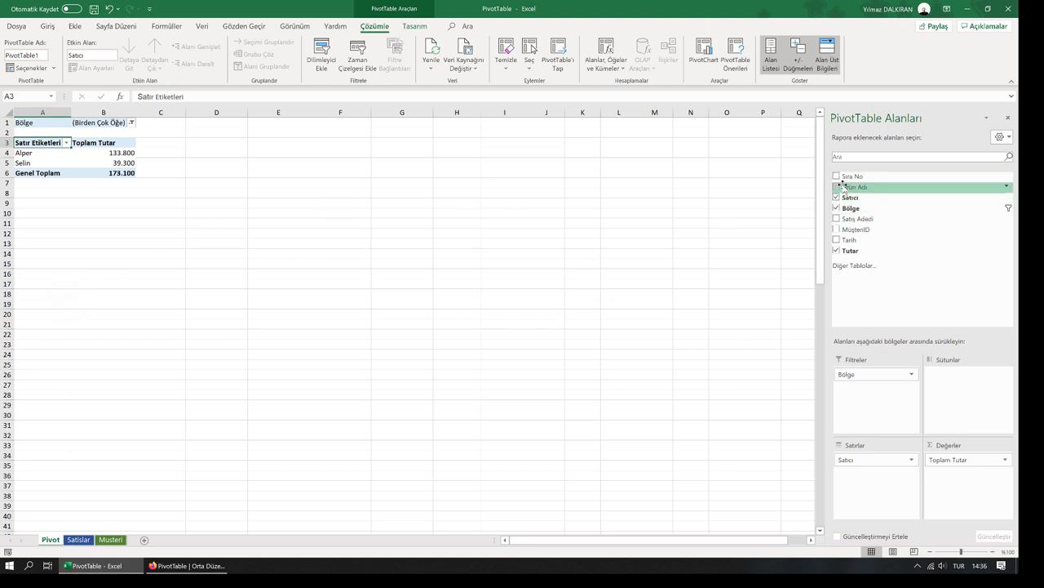
mouse_move(861, 186)
left_mouse_down()
mouse_move(978, 389)
mouse_move(967, 389)
left_mouse_up()
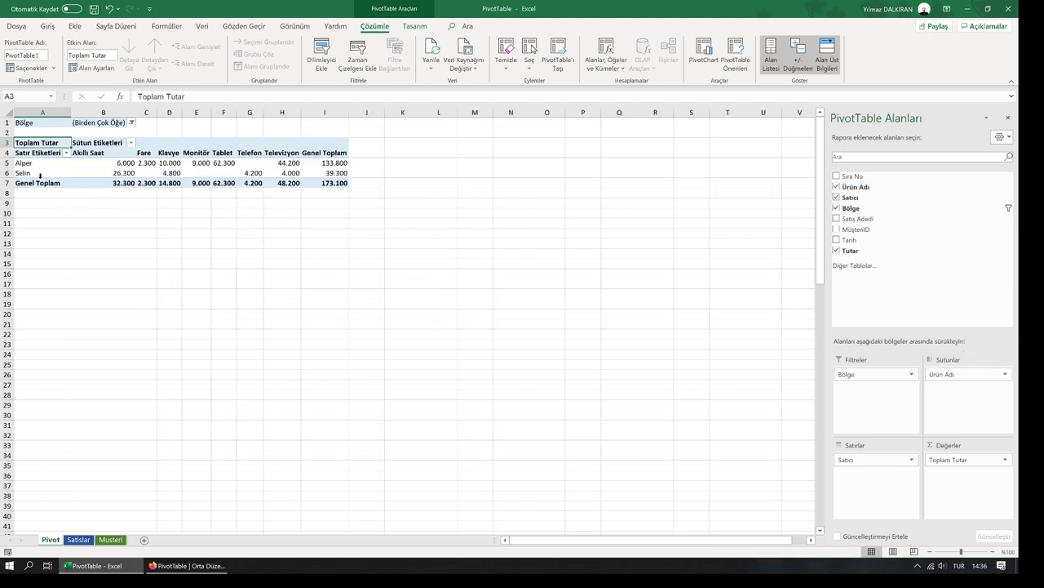
left_click(114, 122)
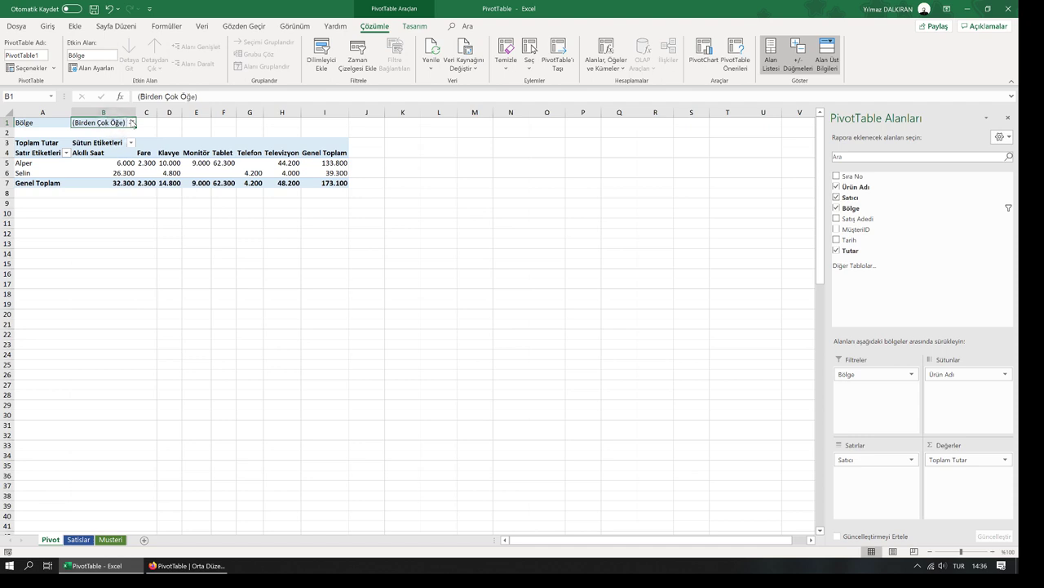
left_click(131, 122)
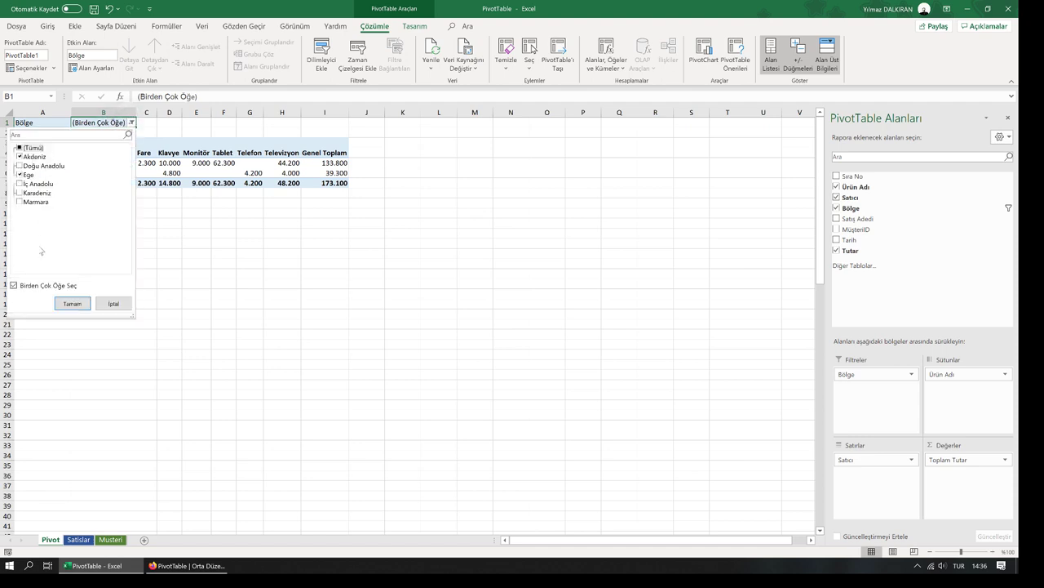
left_click(72, 303)
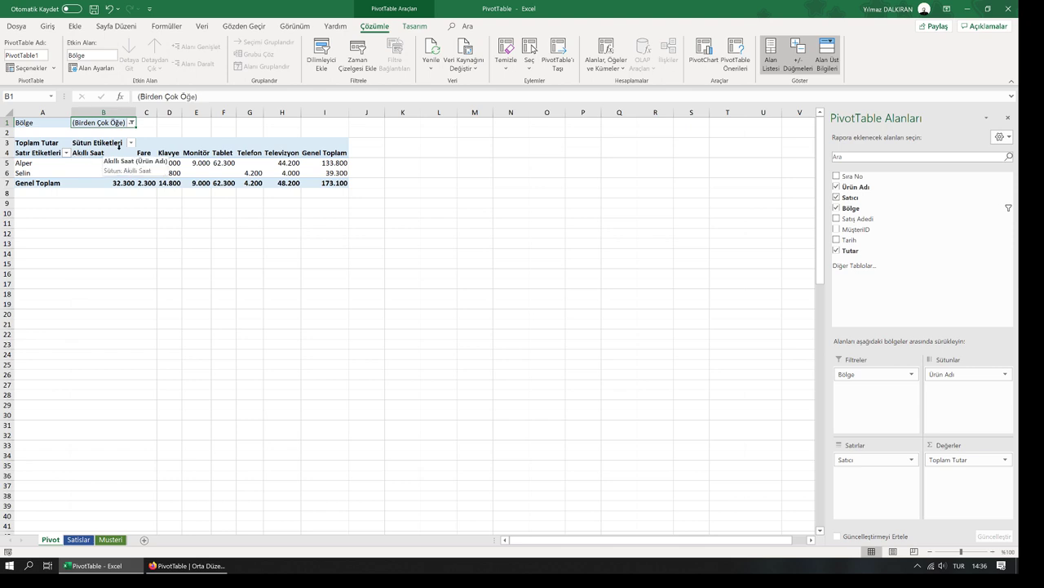
mouse_move(115, 160)
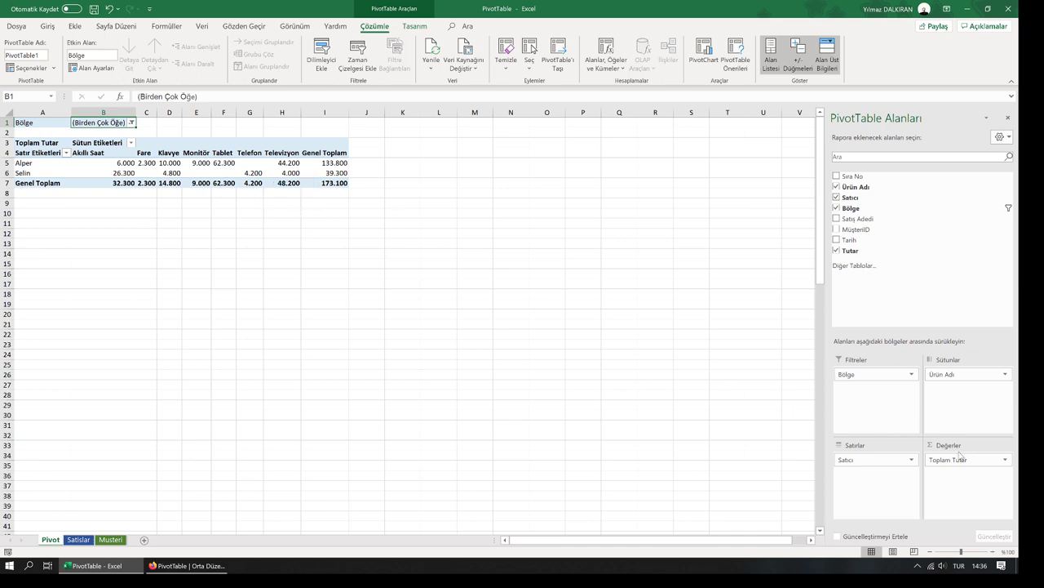
Step: Remove the Toplam Tutar sum and move Ürün Adı out of the columns
left_click_drag(955, 461, 788, 417)
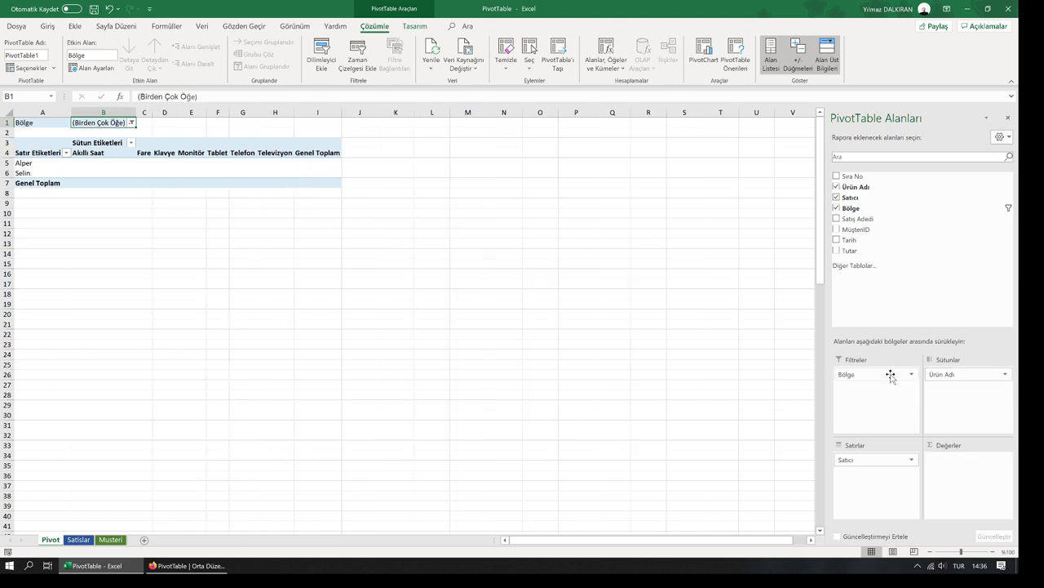
left_click_drag(885, 373, 889, 480)
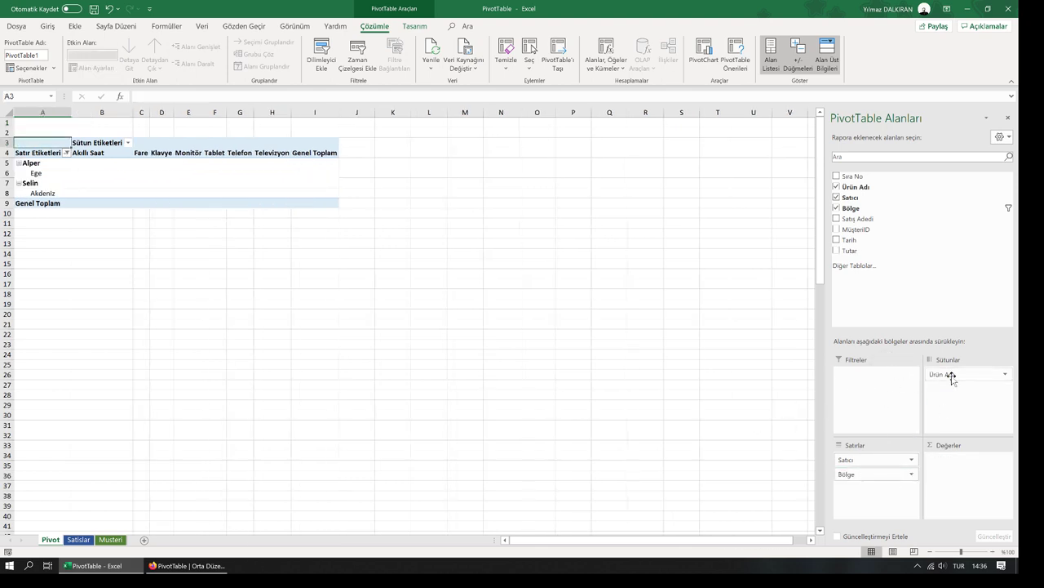
left_click_drag(947, 374, 855, 371)
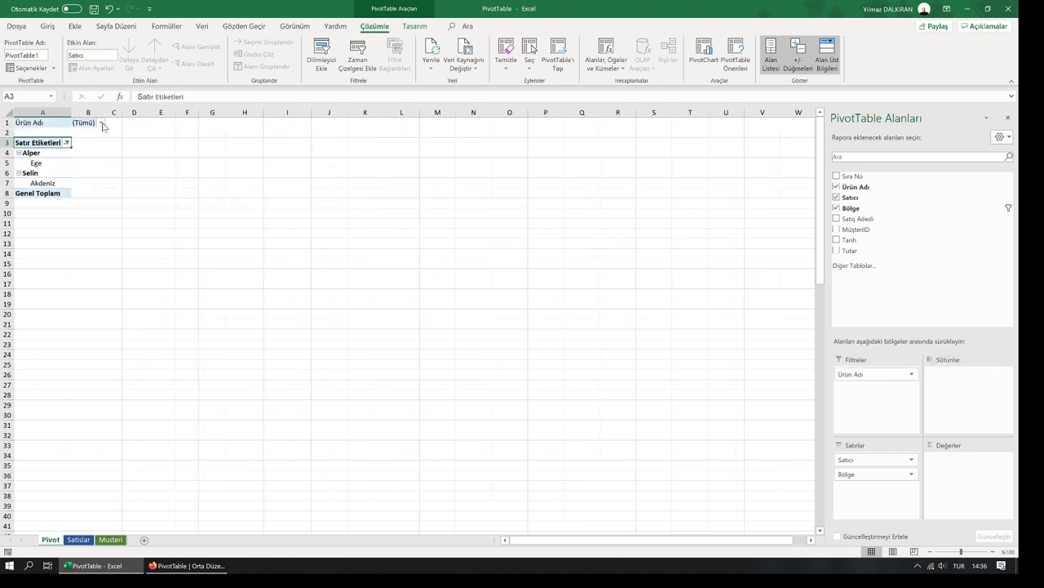
left_click(102, 123)
left_click(204, 162)
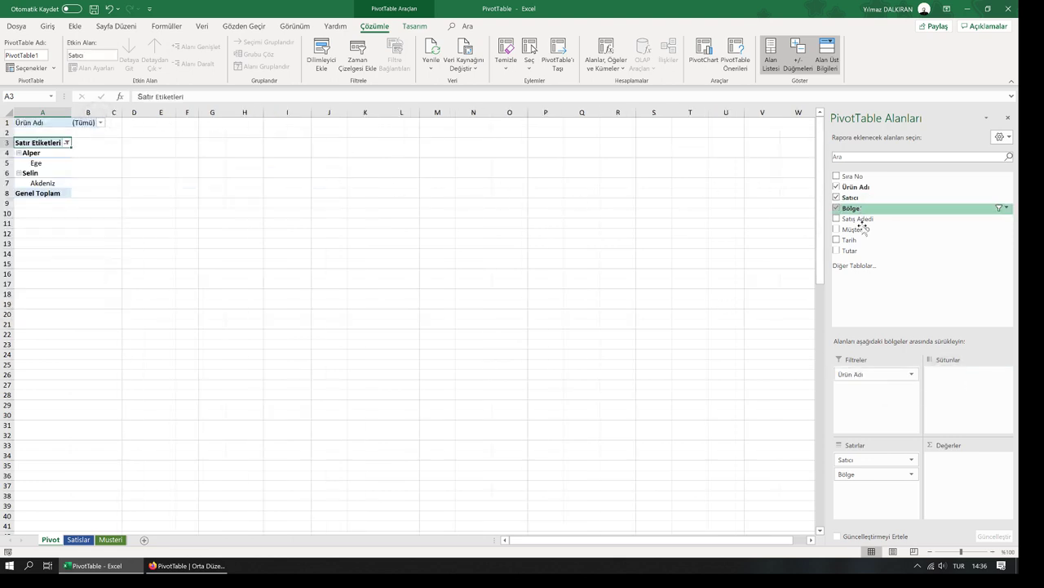
Step: Make Bölge the only report filter and set it to all regions (Tümü)
mouse_move(862, 226)
left_mouse_down()
mouse_move(857, 383)
mouse_move(802, 356)
left_mouse_up()
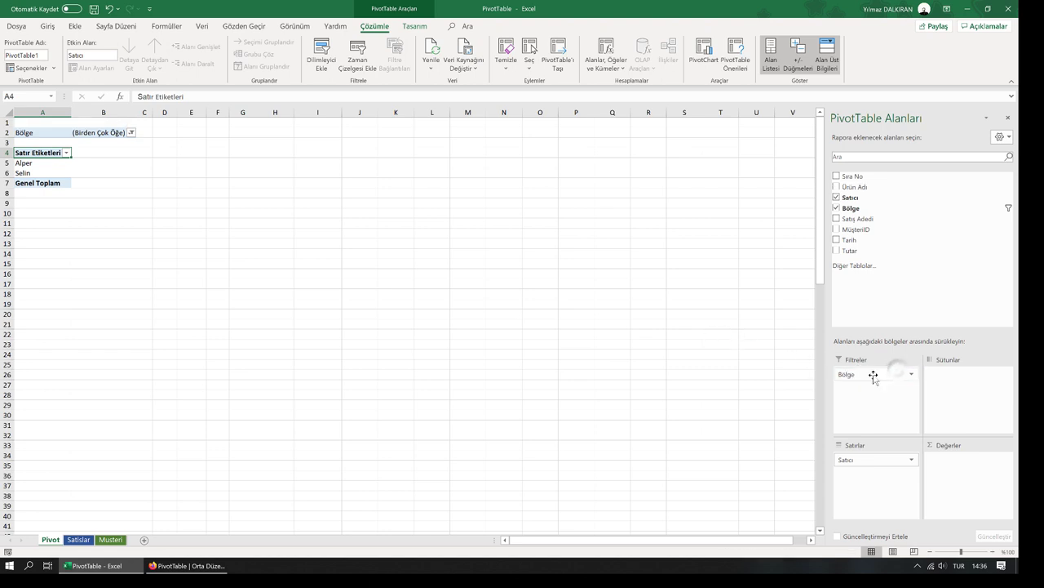
left_click(873, 374)
left_click(136, 135)
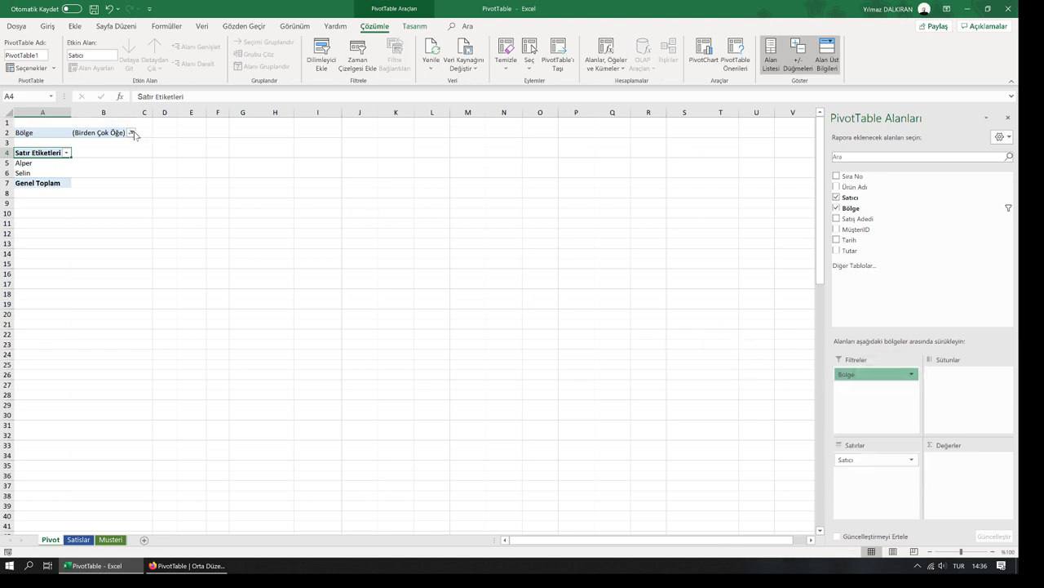
left_click(133, 133)
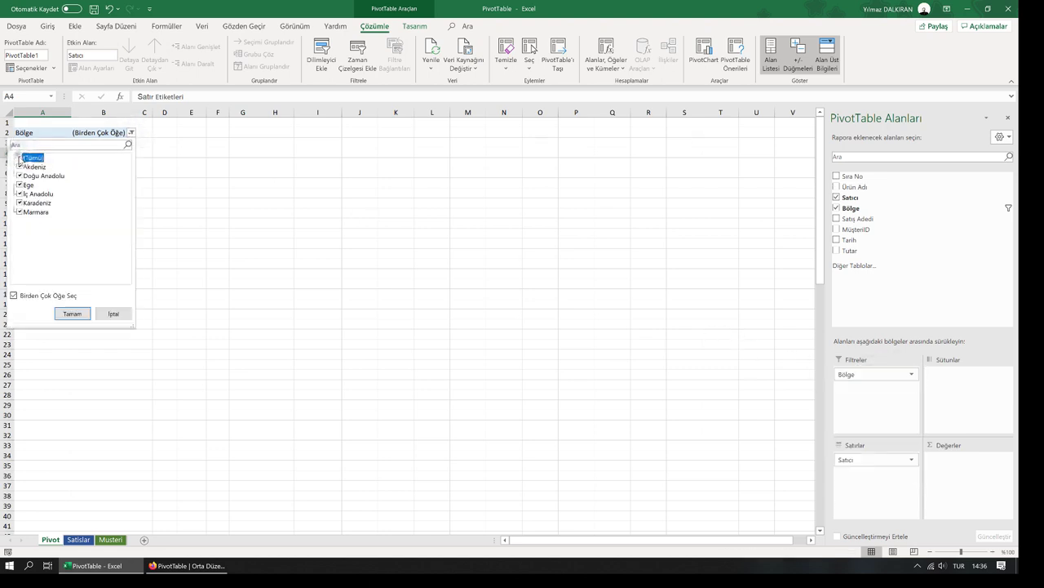
left_click(72, 313)
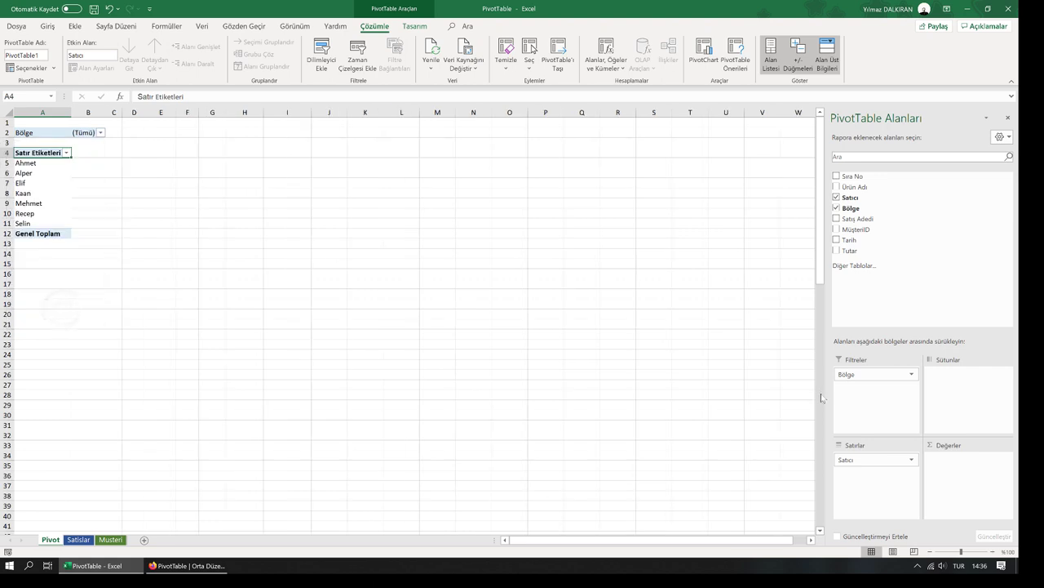
Step: Nest Bölge under Satıcı in rows and sum Tutar, e.g. Ahmet's Marmara total of 92.300
left_click_drag(873, 373, 893, 485)
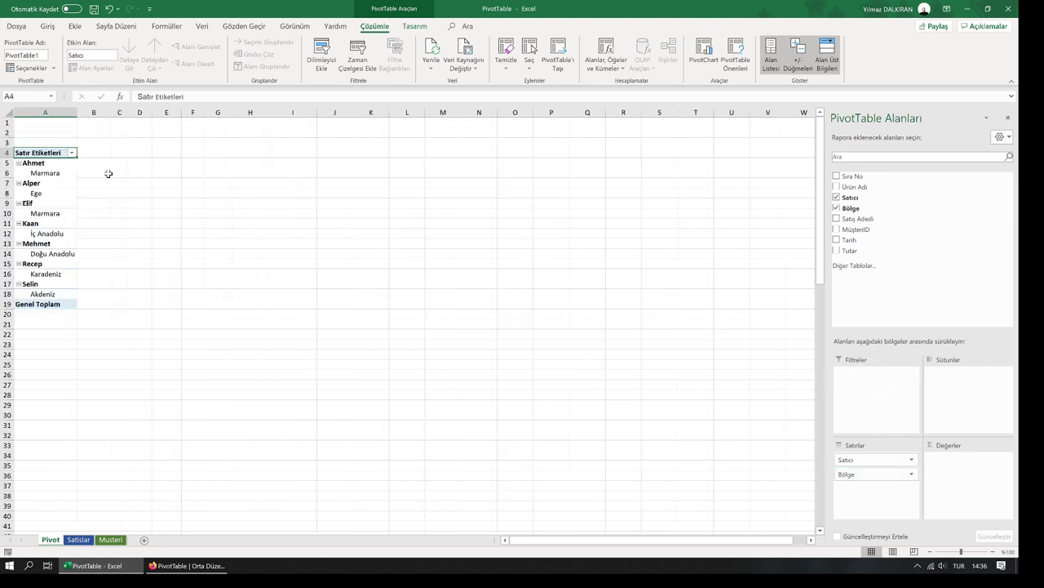
left_click_drag(849, 251, 989, 494)
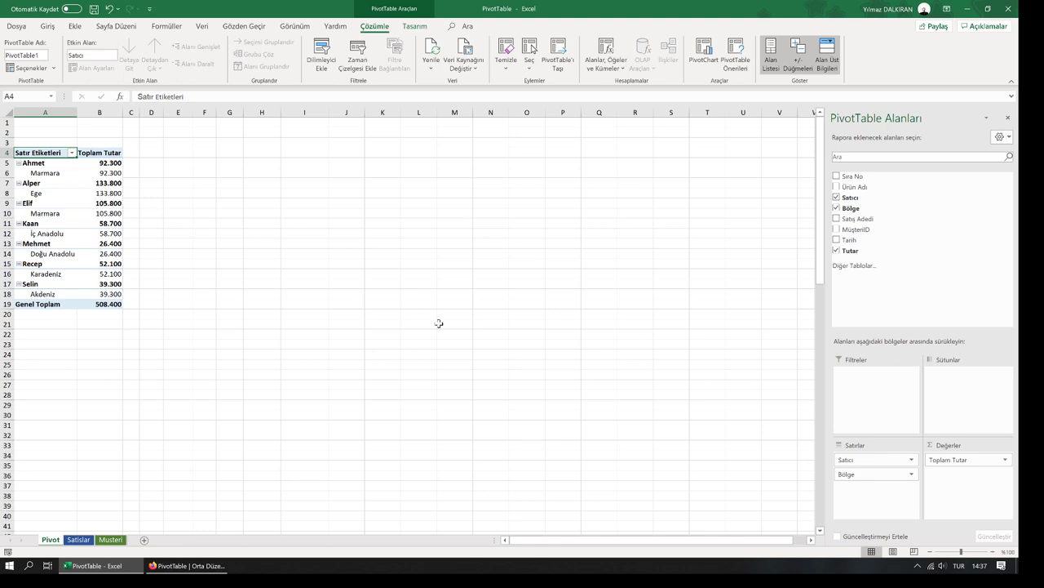
left_click(49, 173)
left_click(100, 171)
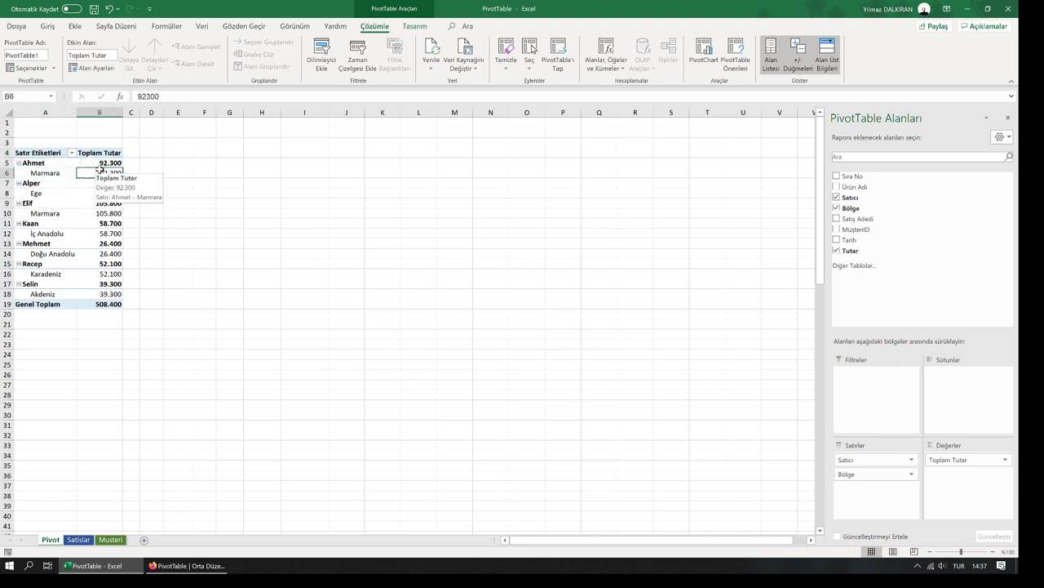
Step: Turn off subtotals for the seller groups in the pivot design settings
left_click(414, 29)
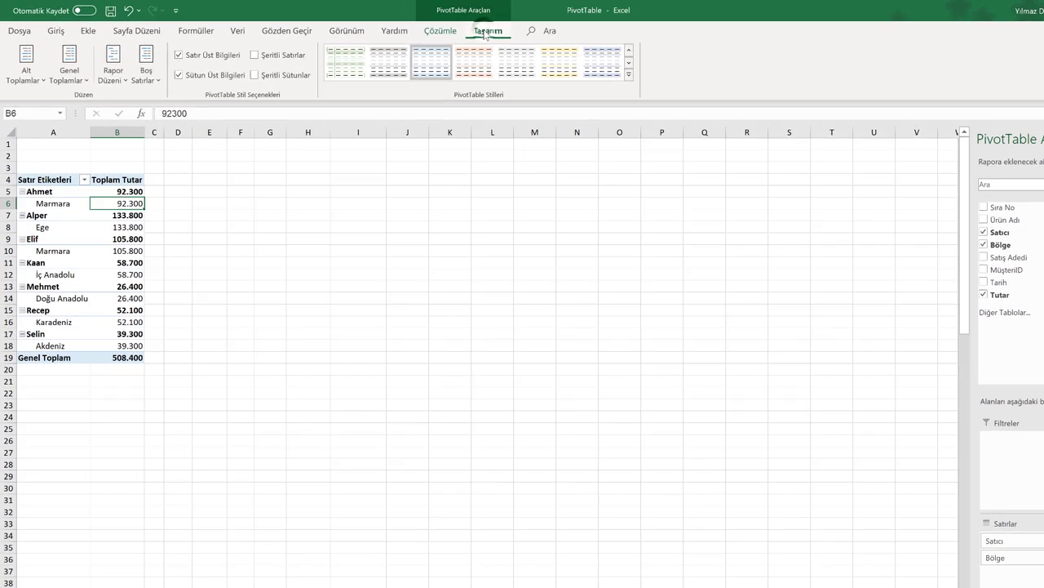
left_click(22, 54)
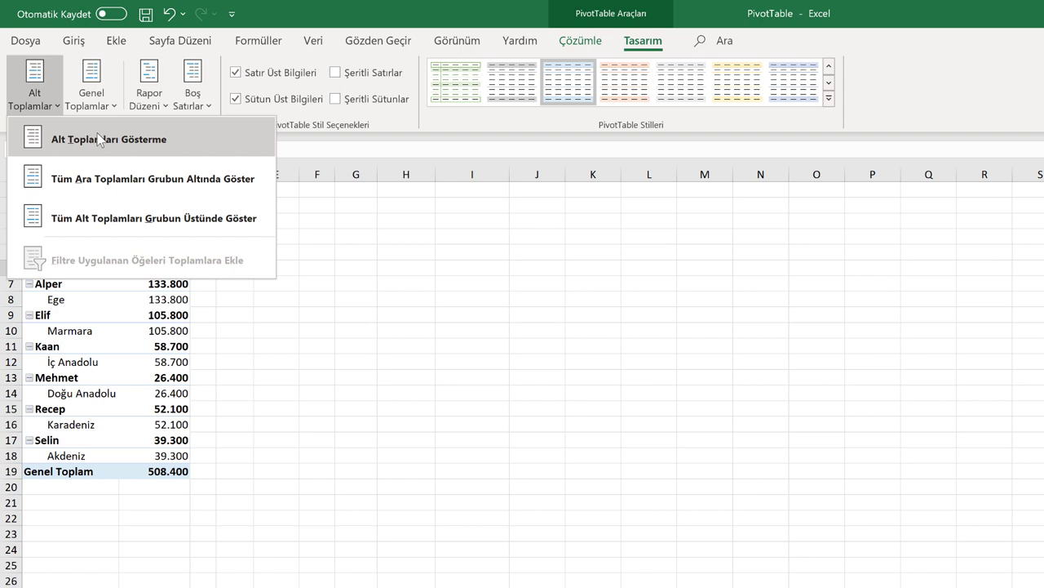
left_click(124, 140)
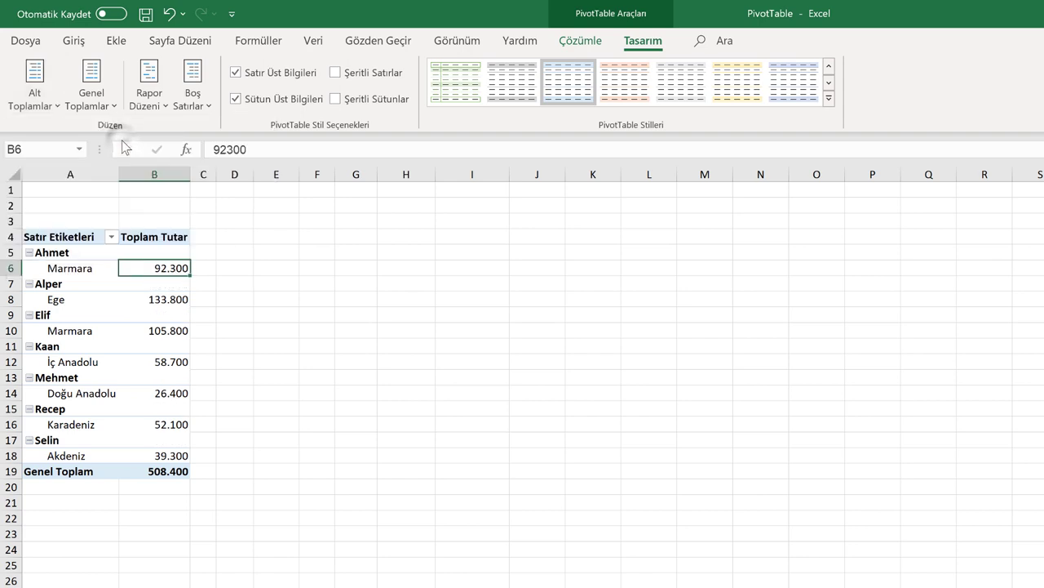
left_click(153, 254)
left_click(162, 282)
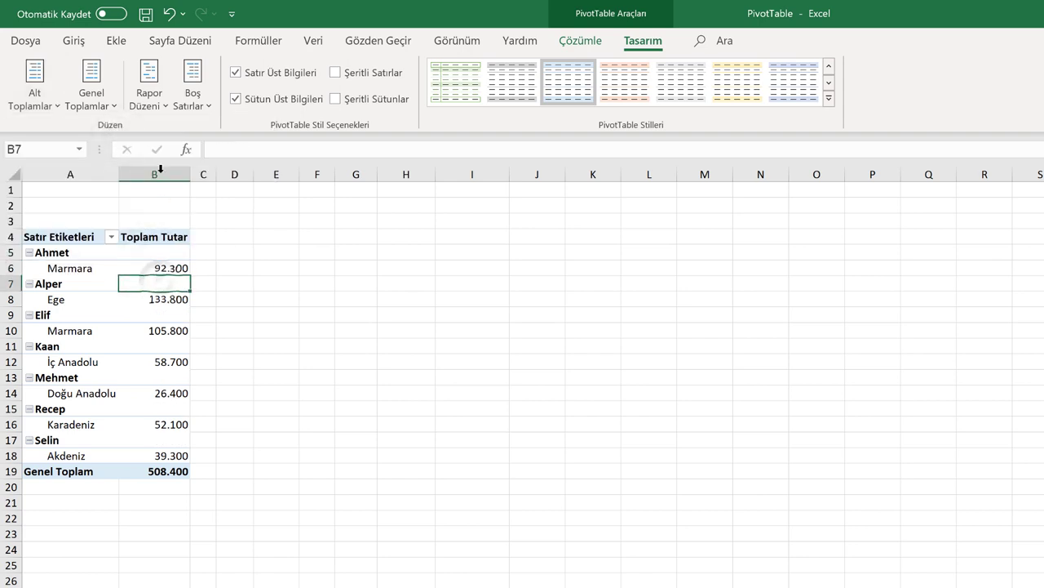
Step: Switch the pivot report layout to tabular form
left_click(147, 107)
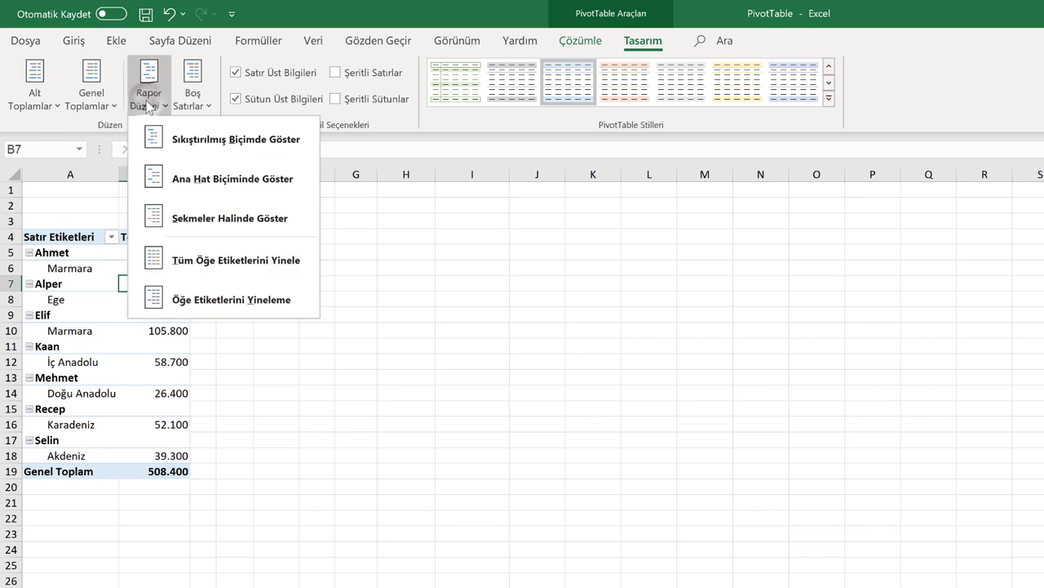
left_click(183, 228)
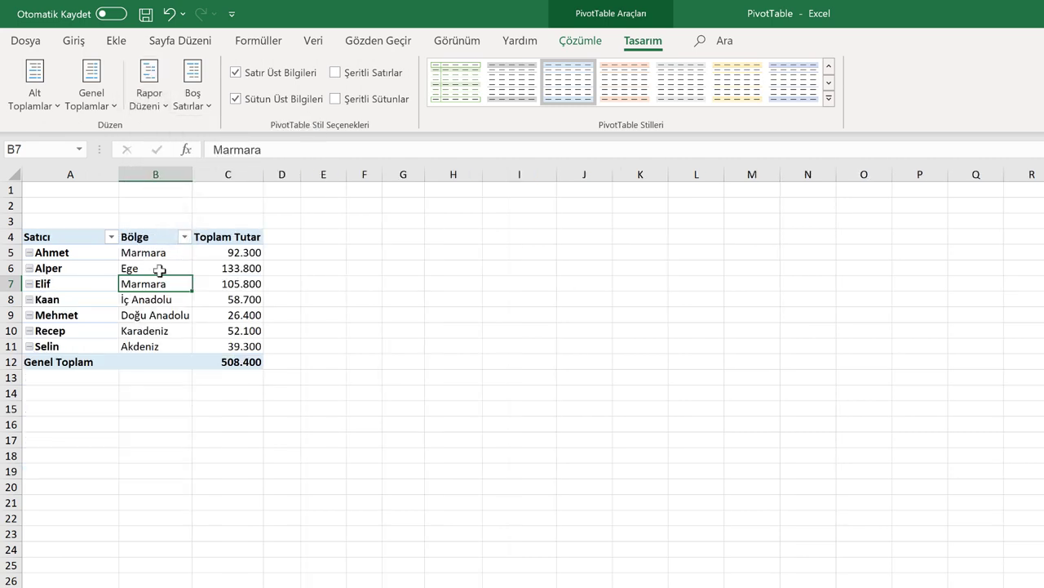
left_click_drag(67, 253, 246, 347)
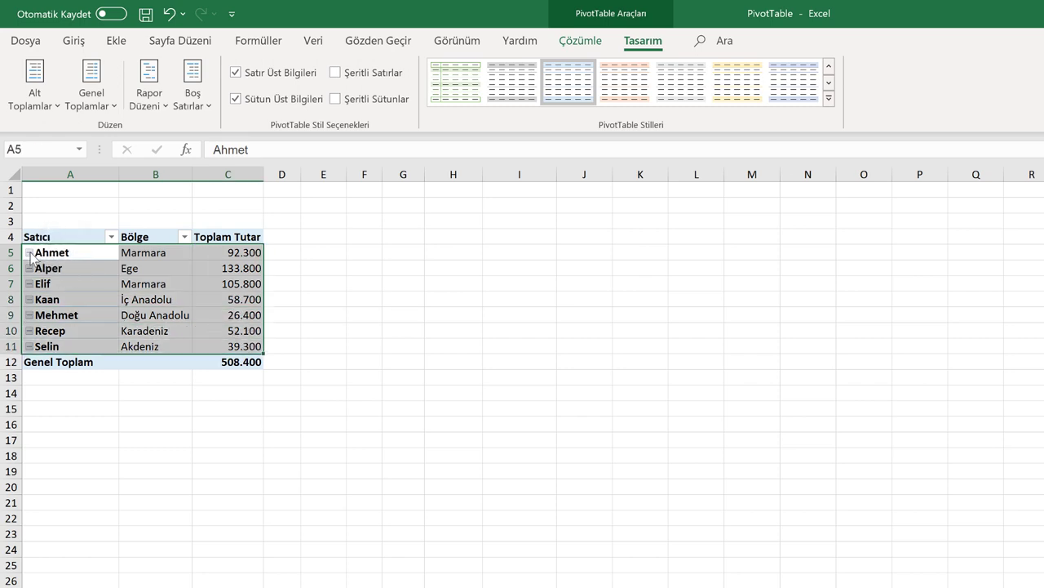
left_click(30, 253)
left_click(29, 253)
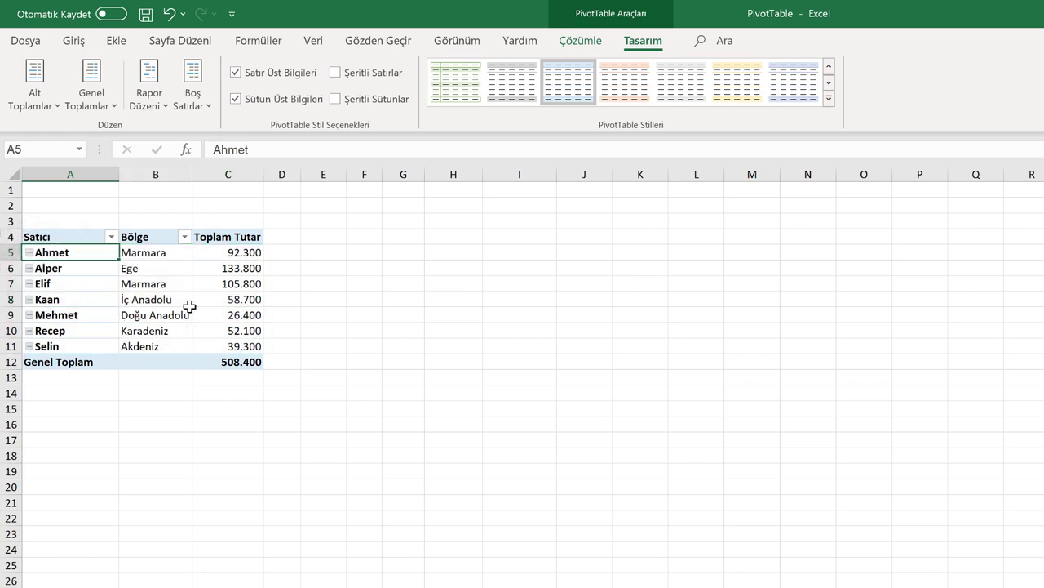
Step: Check the seller and region columns, e.g. Elif's Marmara total of 105.800
left_click(89, 260)
left_click(84, 283)
left_click(163, 283)
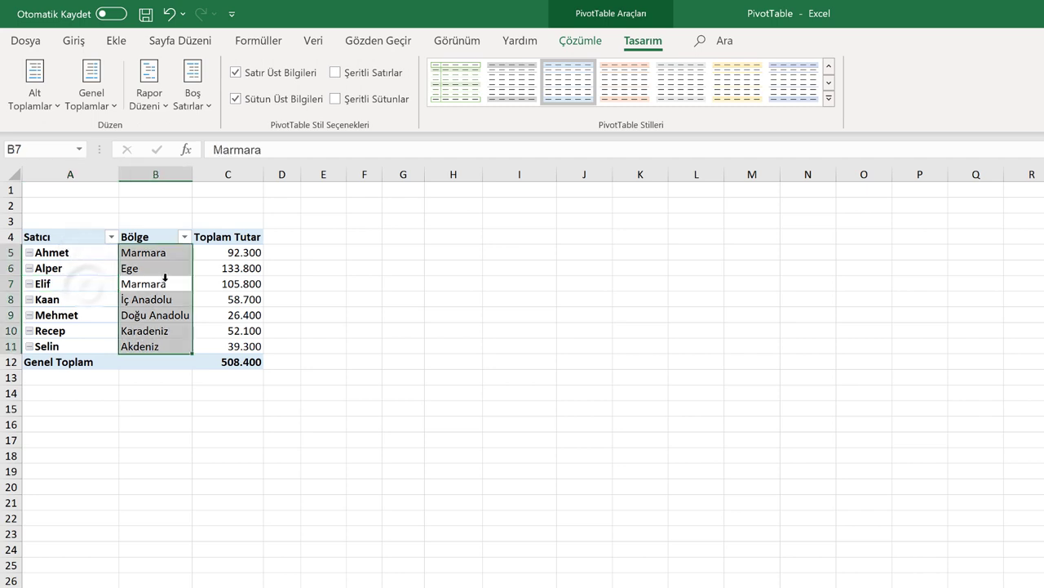
left_click(144, 293)
left_click(147, 284)
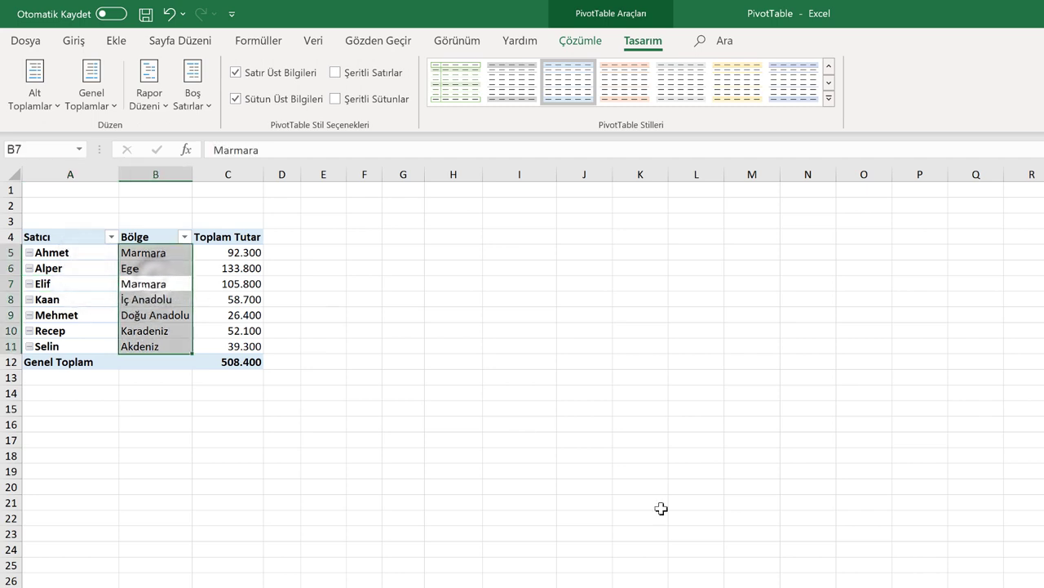
left_click(242, 286)
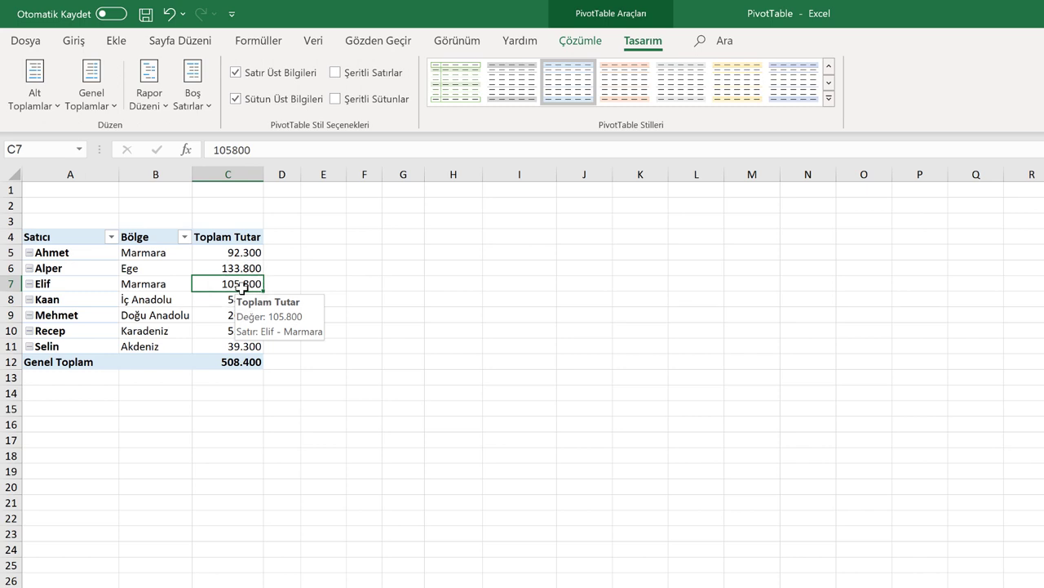